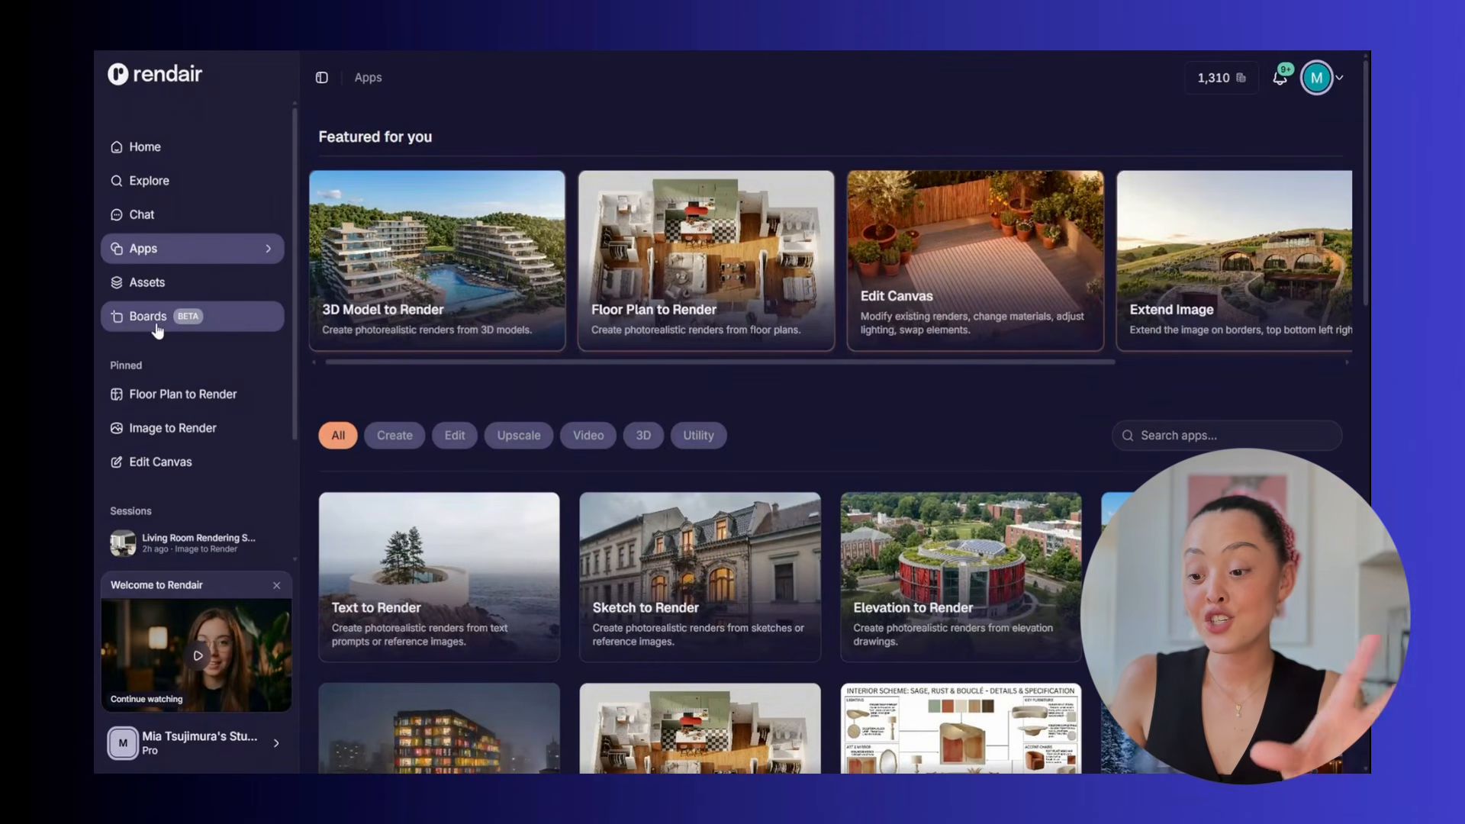
Open the Vegas House board from the Boards area and bring its living room sections into view
{"action": "left_click", "coordinate": [158, 330]}
{"action": "left_click", "coordinate": [686, 335]}
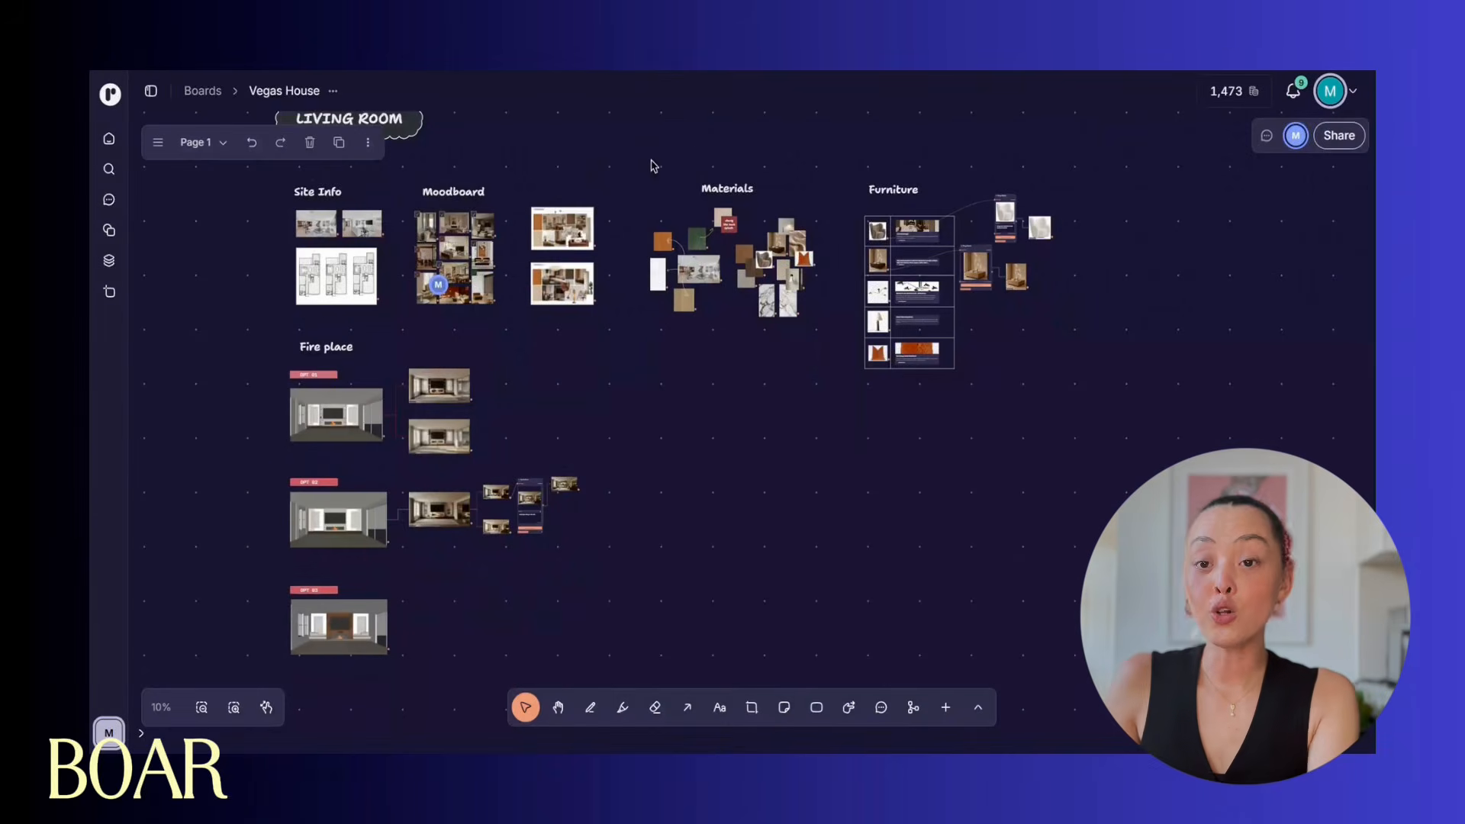
{"action": "scroll", "coordinate": [654, 183], "scroll_direction": "up", "scroll_amount": 2}
{"action": "scroll", "coordinate": [657, 207], "scroll_direction": "right", "scroll_amount": 2}
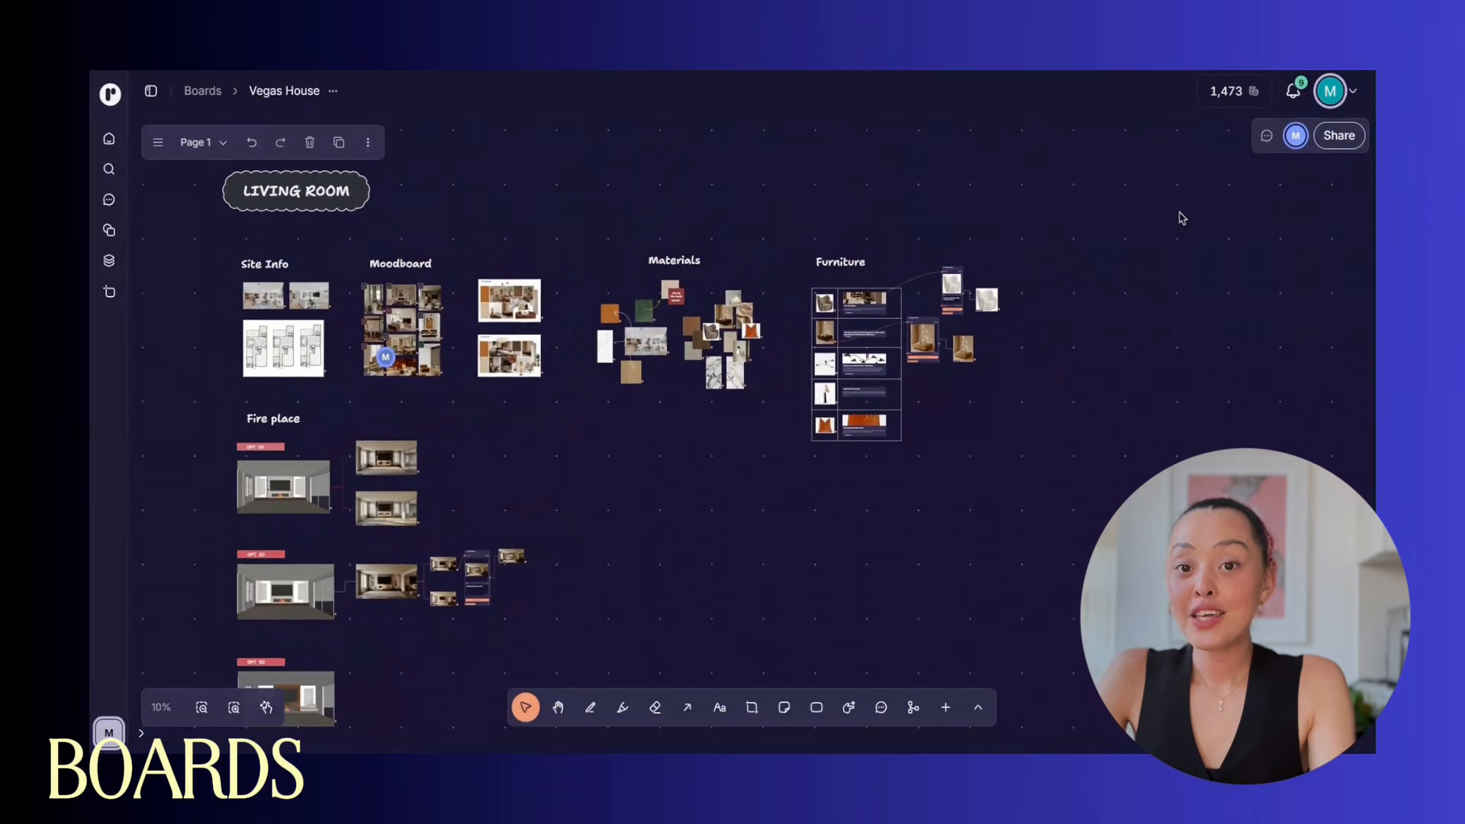
Share the Vegas House board by sending an invitation with Edit access to the collaborator's e-mail address
{"action": "left_click", "coordinate": [1337, 138]}
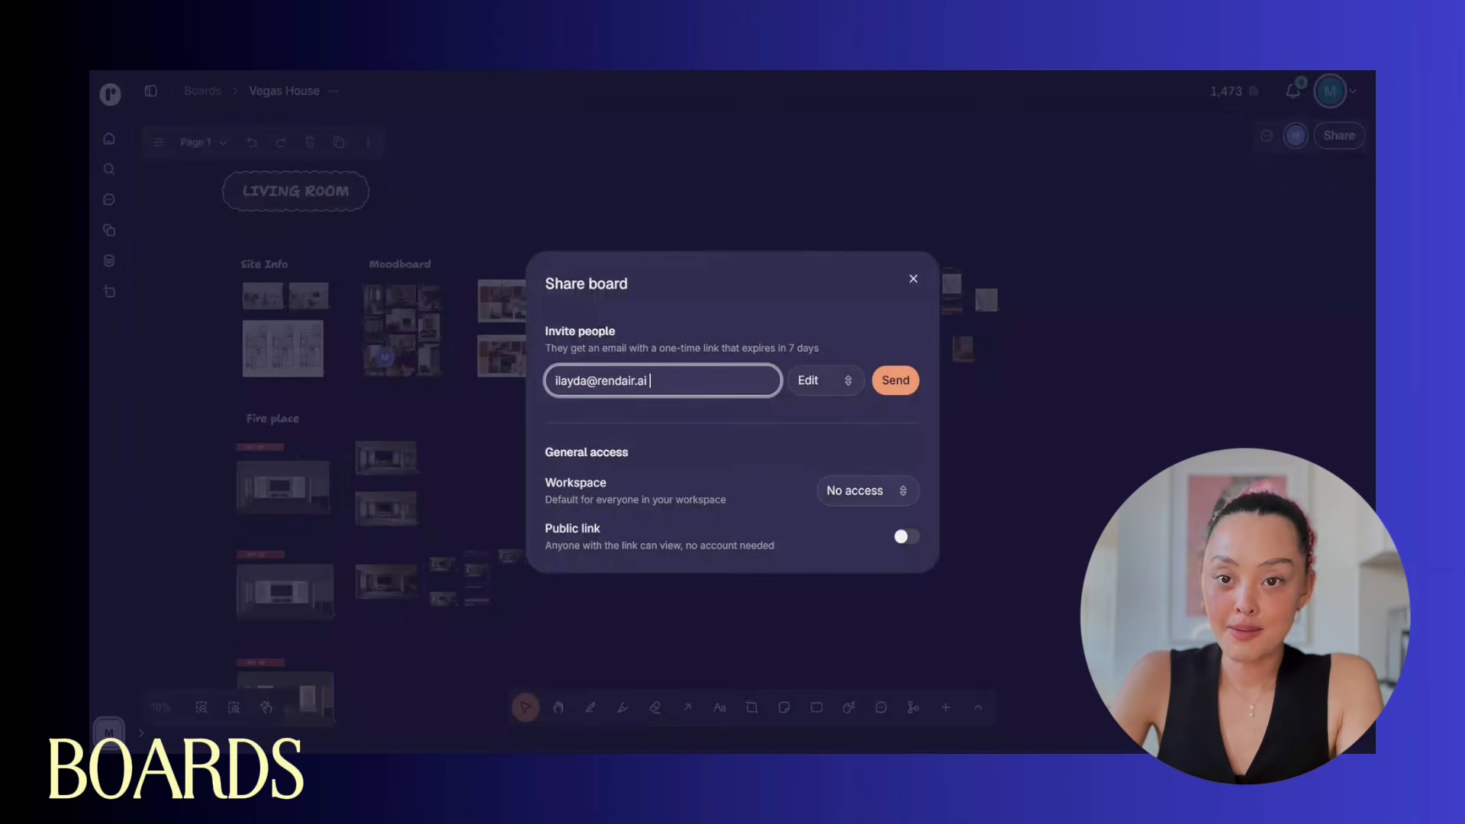
{"action": "left_click", "coordinate": [843, 385]}
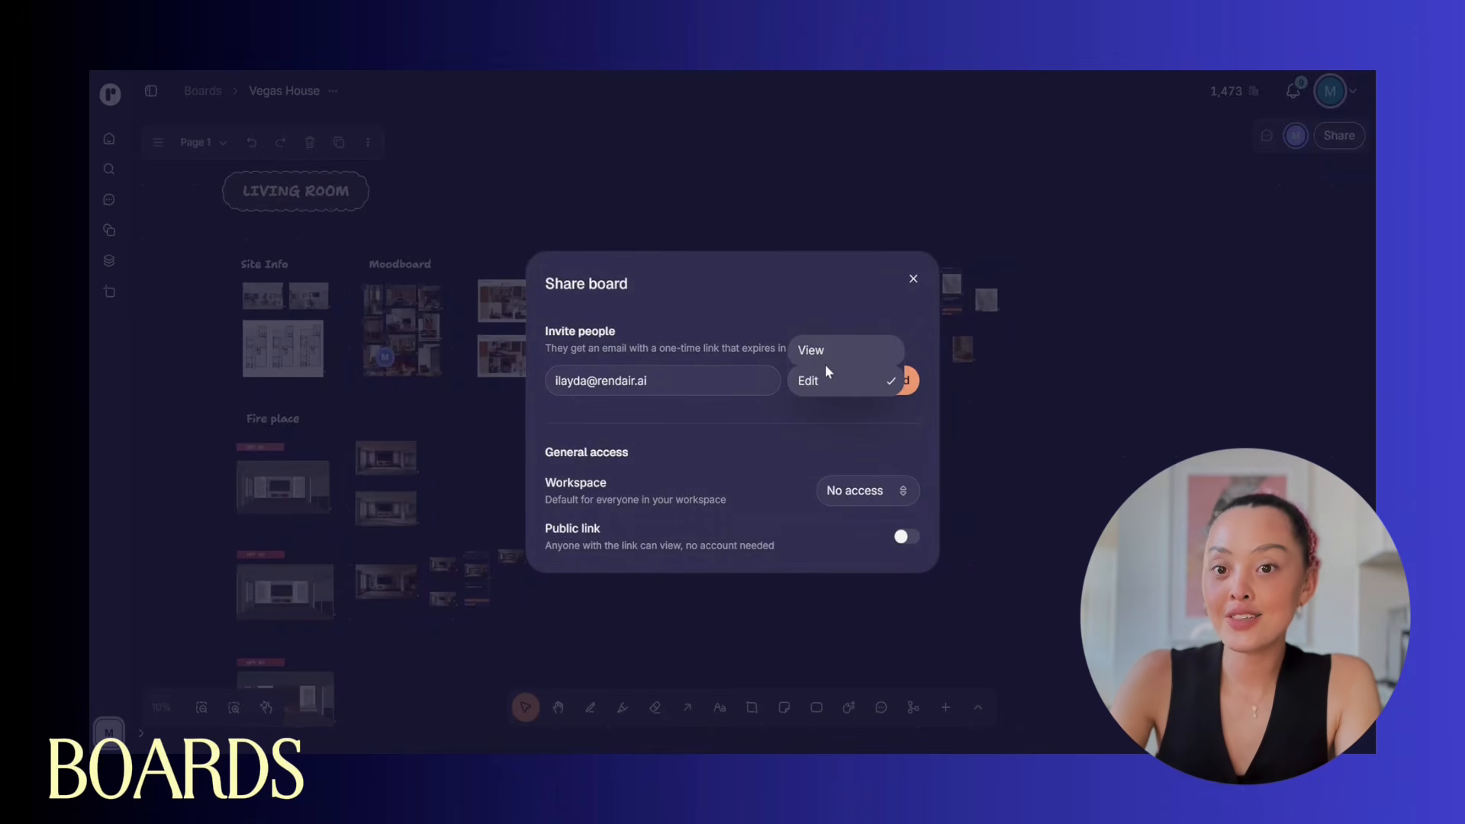
{"action": "left_click", "coordinate": [845, 309]}
{"action": "left_click", "coordinate": [894, 382]}
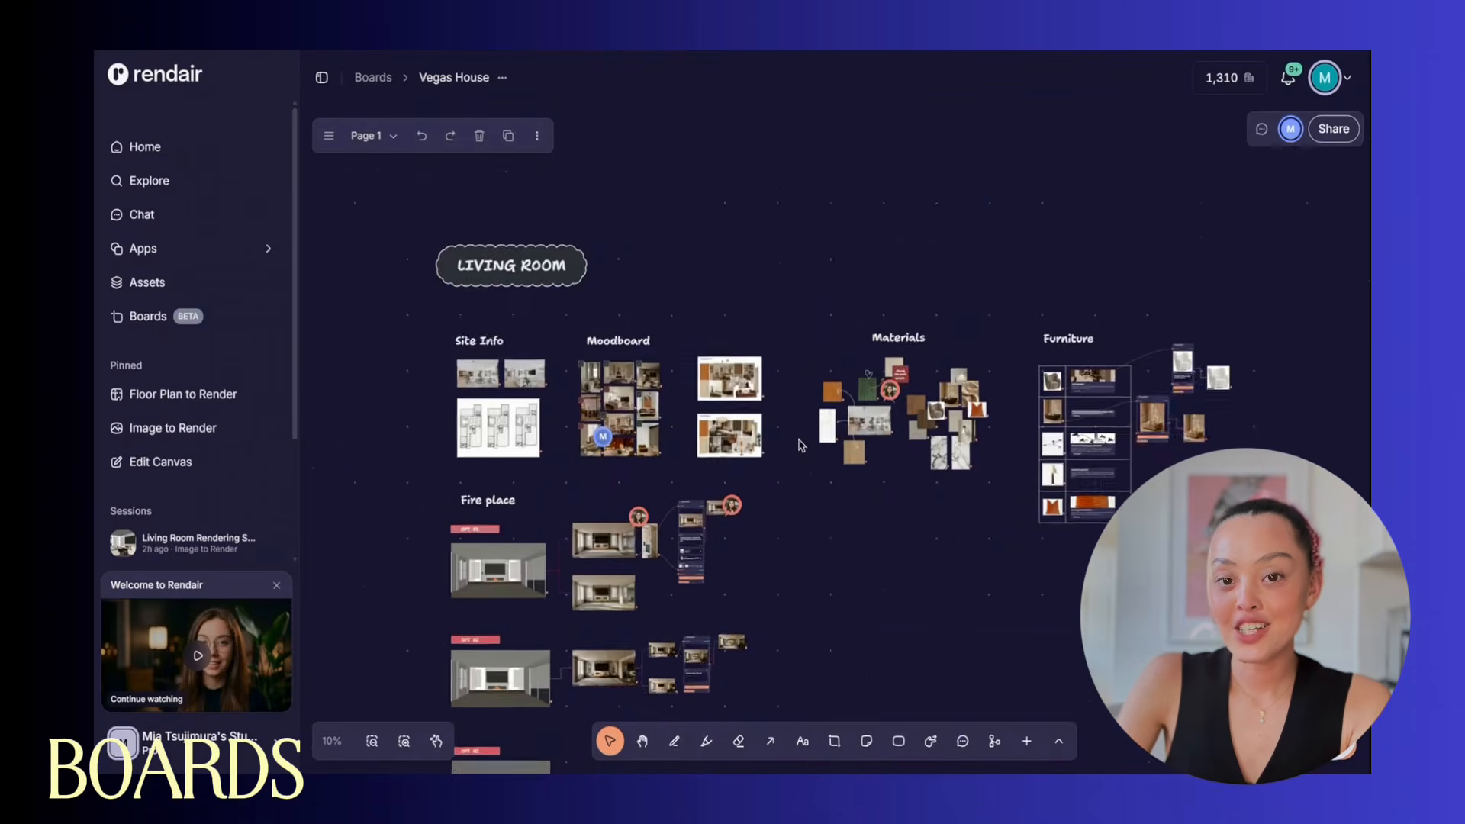
Look over the board's Materials, Furniture and Fire place sections and the additional shape tools
{"action": "scroll", "coordinate": [799, 445], "scroll_direction": "up", "scroll_amount": 5, "text": "ctrl"}
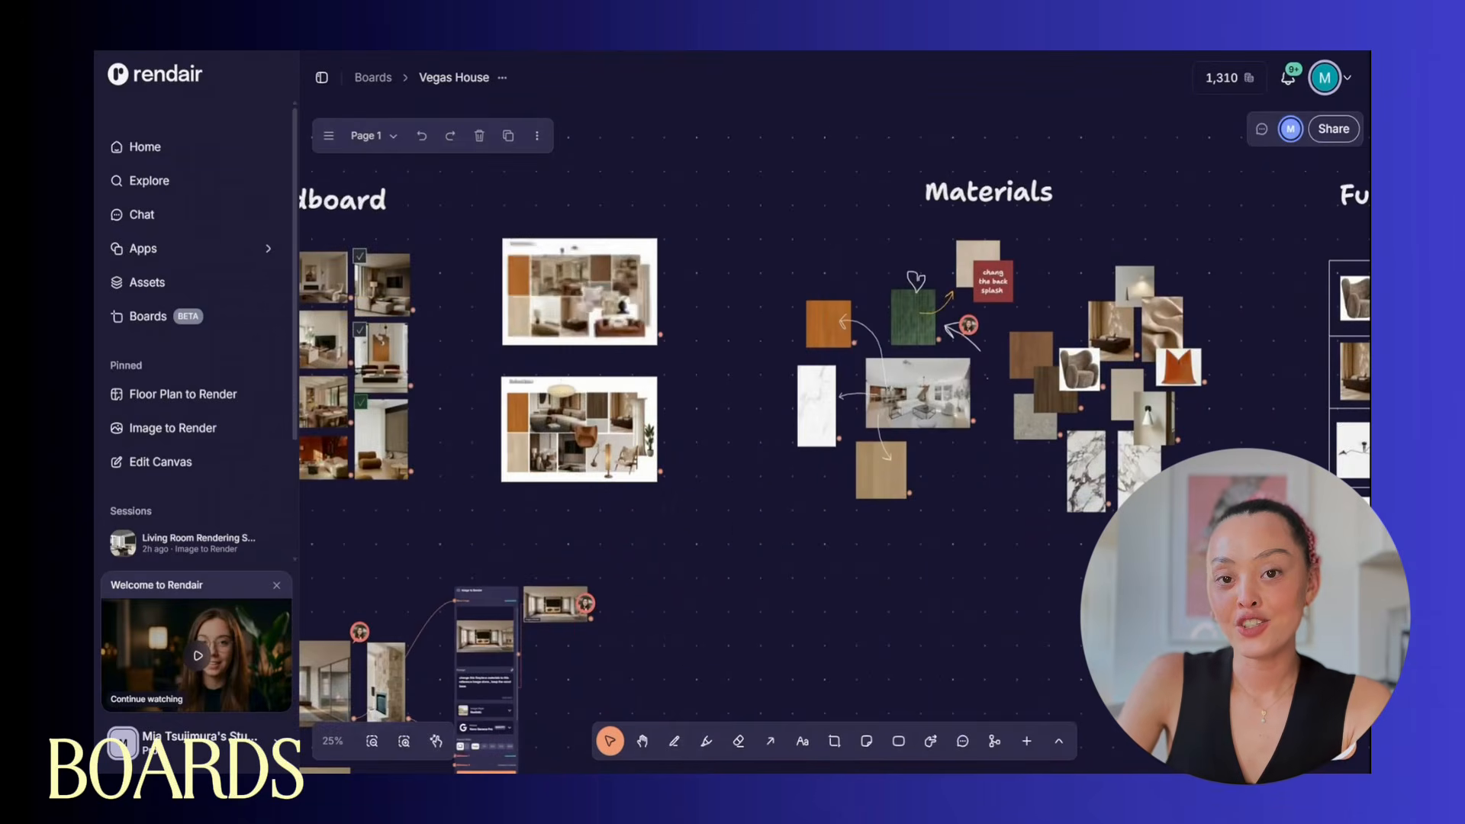
{"action": "middle_click_drag", "start_coordinate": [432, 468], "coordinate": [962, 623]}
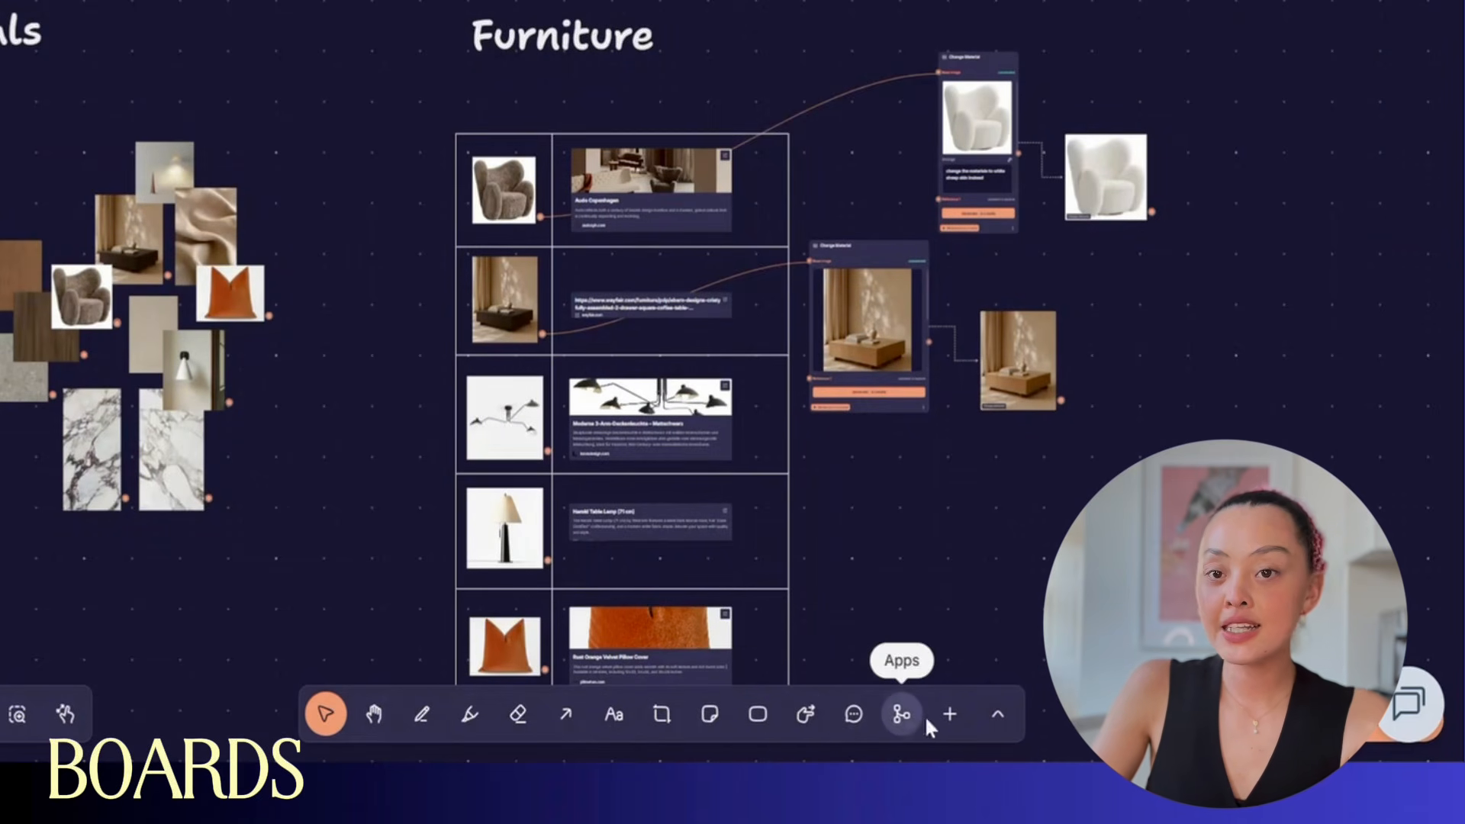
{"action": "left_click", "coordinate": [947, 721]}
{"action": "left_click", "coordinate": [996, 721]}
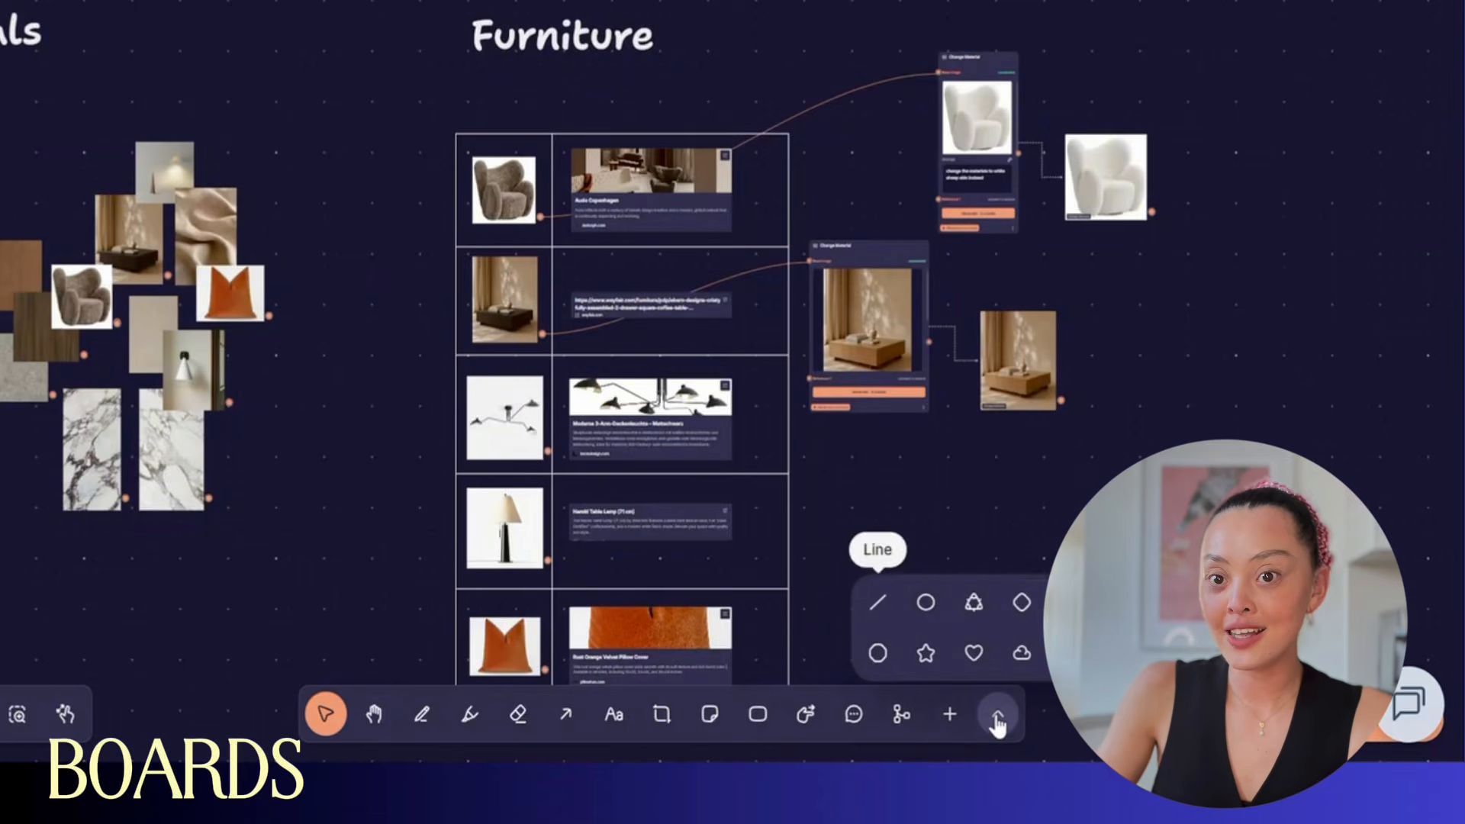
{"action": "left_click", "coordinate": [953, 502]}
{"action": "scroll", "coordinate": [956, 511], "scroll_direction": "down", "scroll_amount": 5}
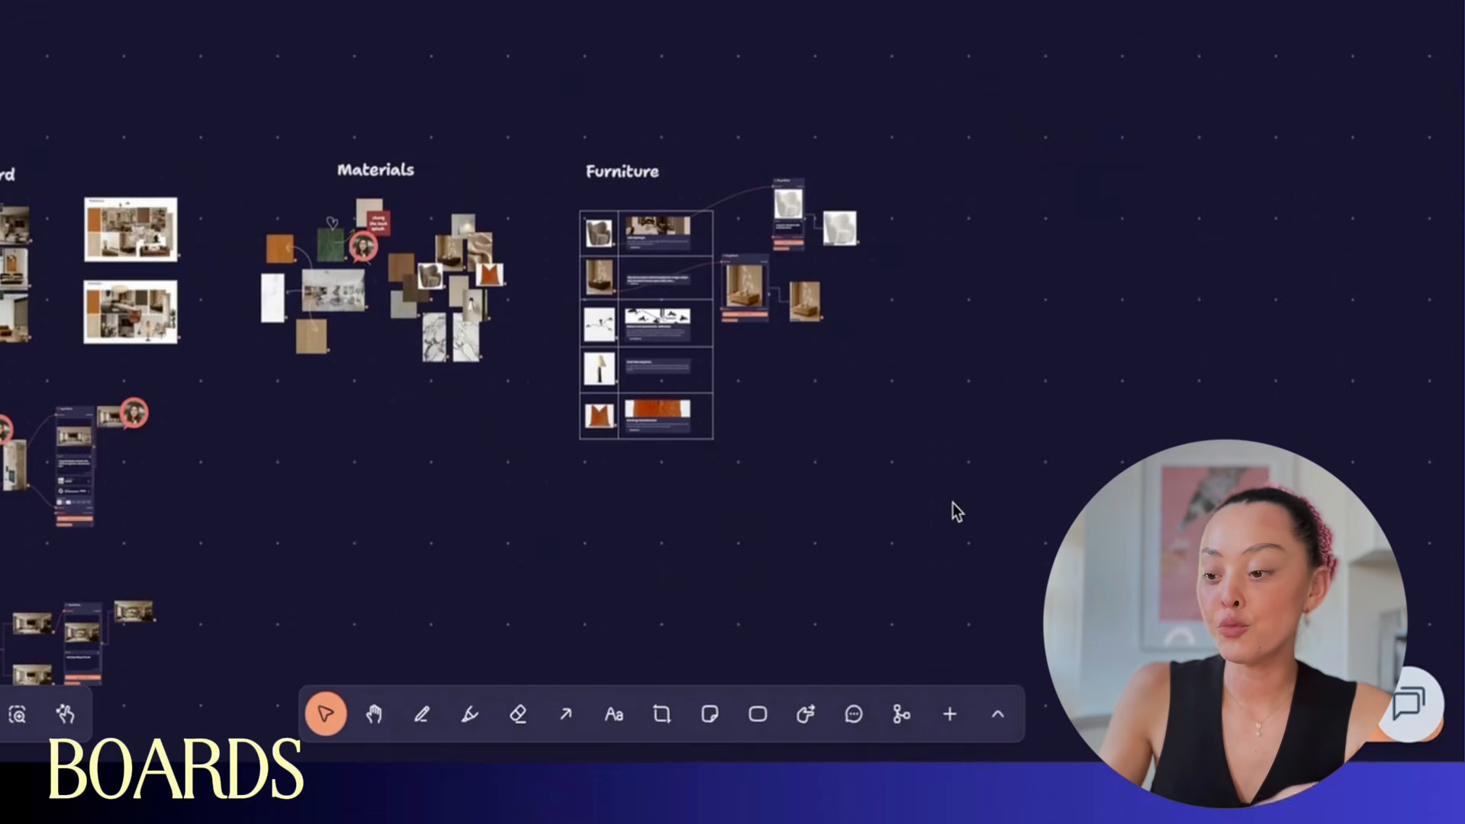
{"action": "middle_click_drag", "start_coordinate": [479, 452], "coordinate": [807, 281]}
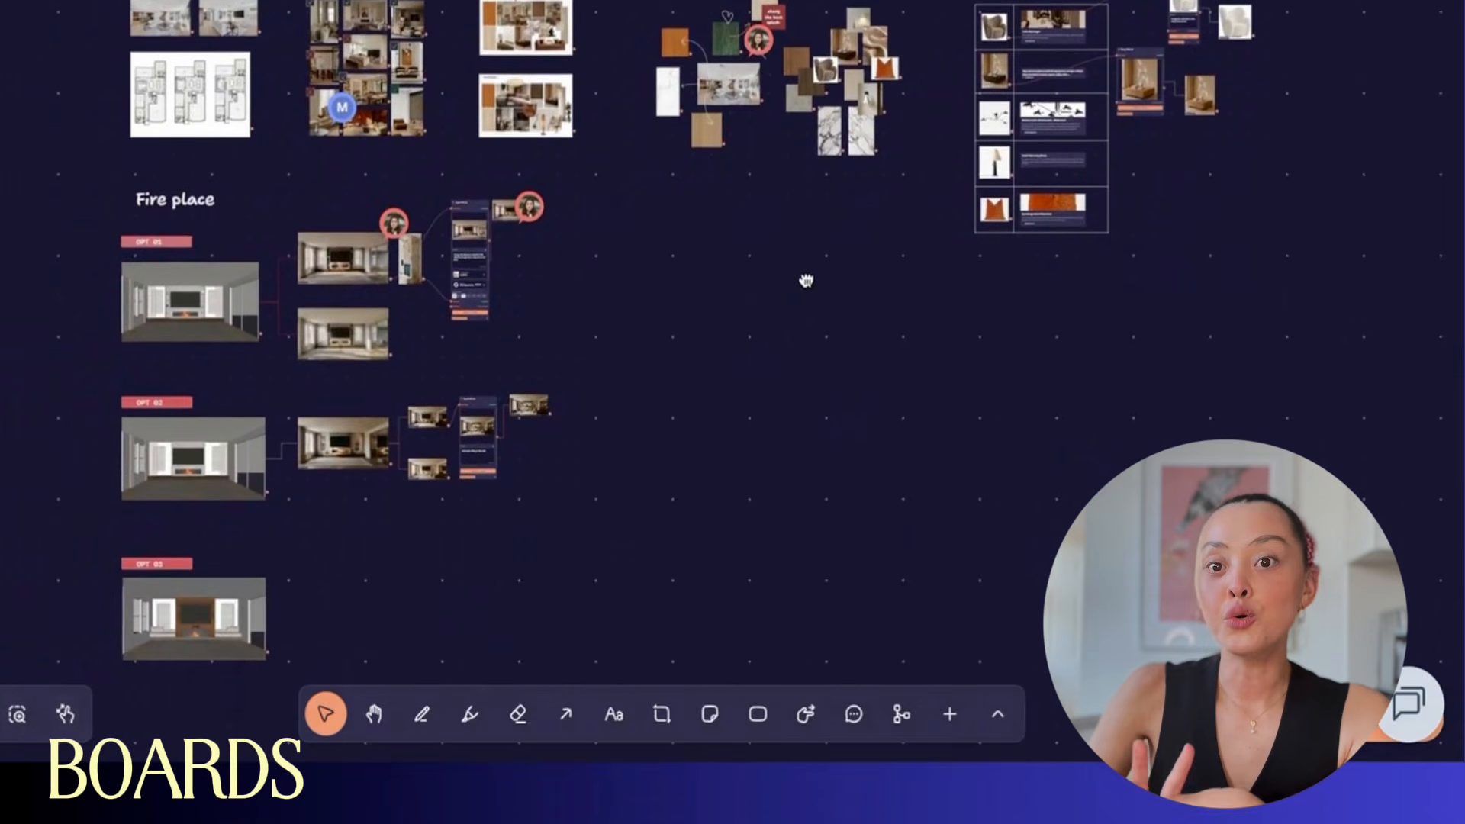
Examine the Site Info images and plans and the marked reference images in the Moodboard section
{"action": "scroll", "coordinate": [647, 65], "scroll_direction": "up", "scroll_amount": 2}
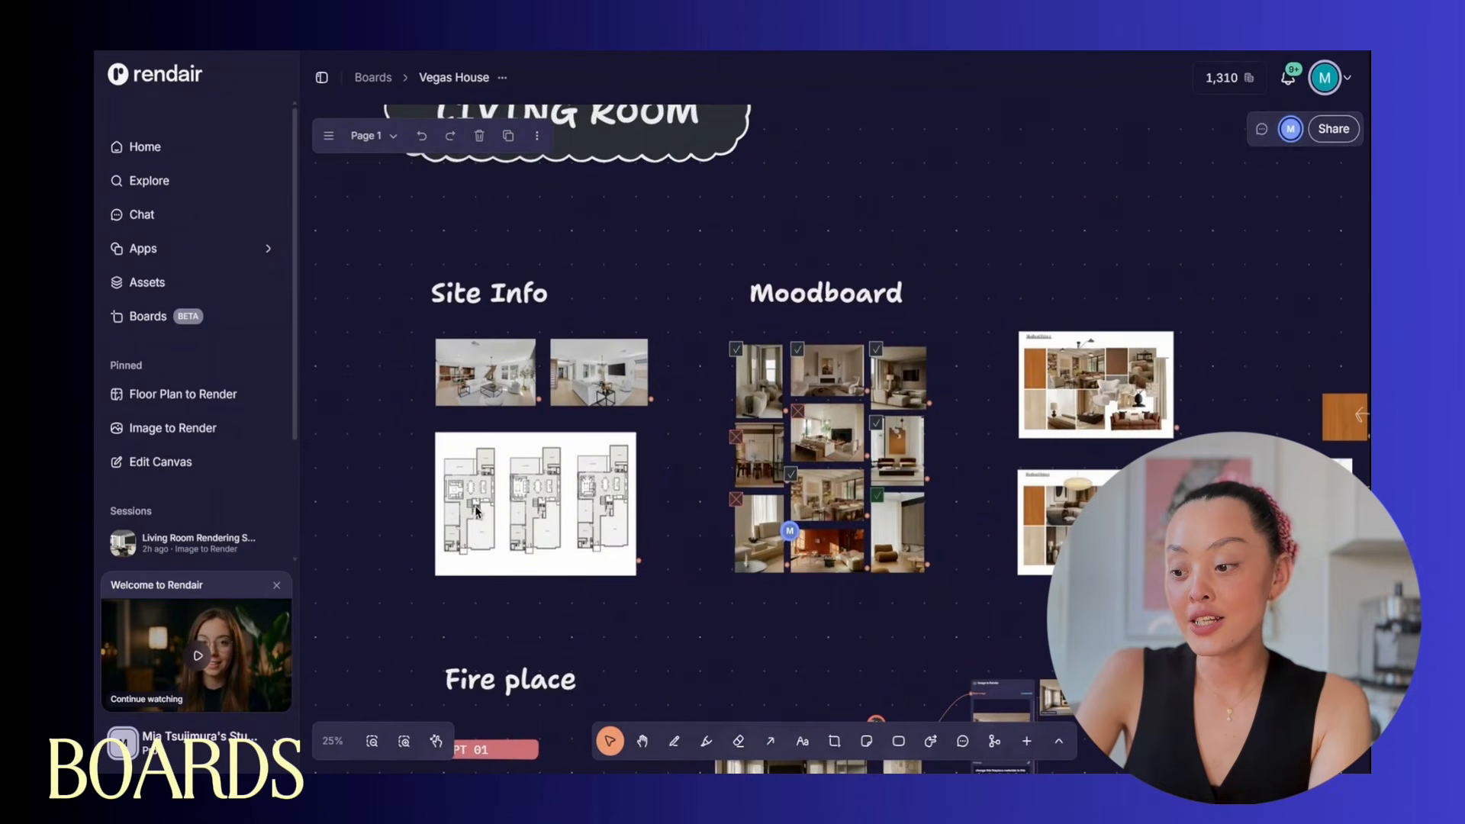
{"action": "middle_click_drag", "start_coordinate": [996, 453], "coordinate": [903, 456]}
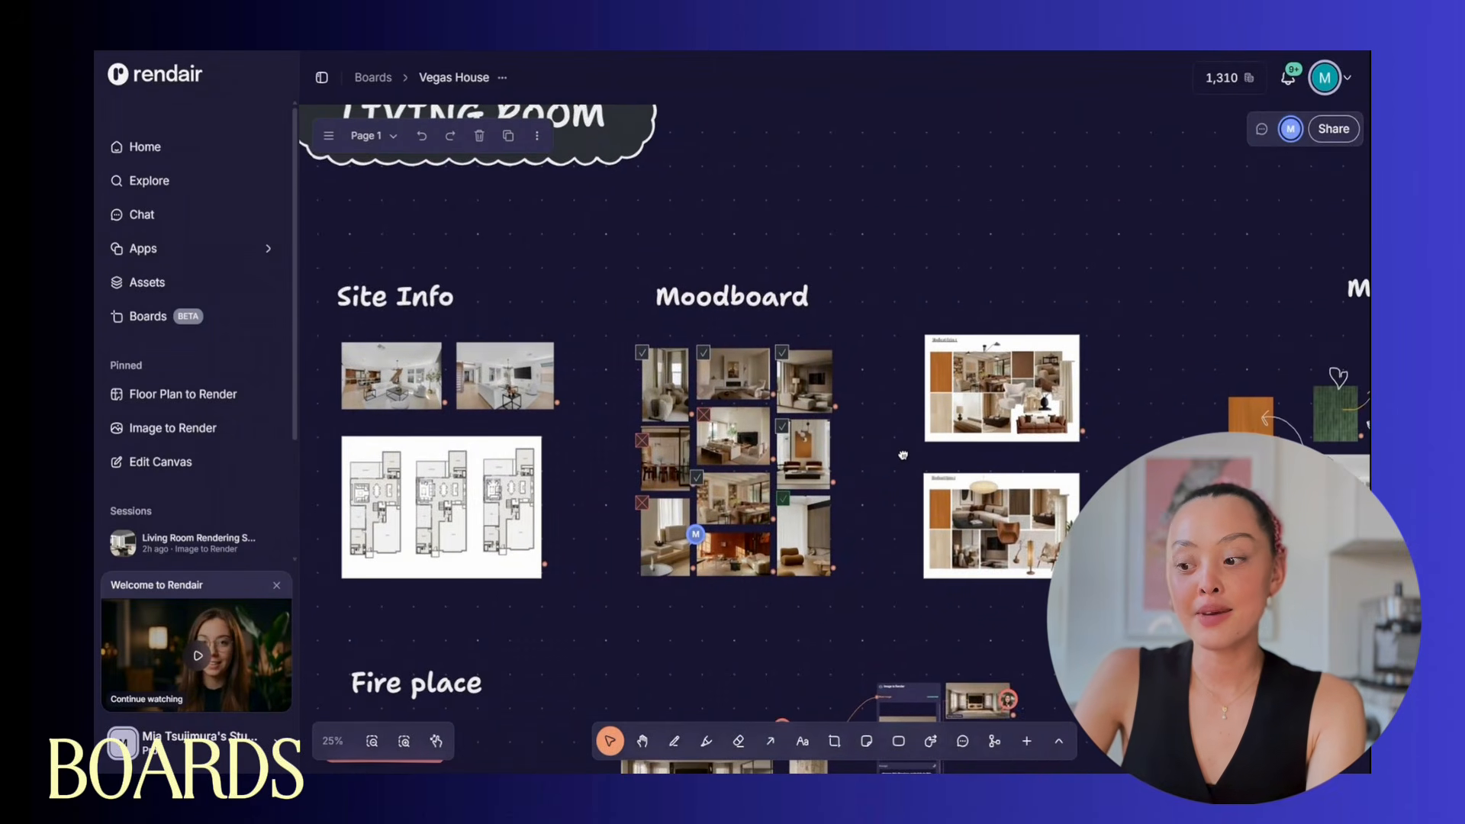
{"action": "key", "text": "ctrl+="}
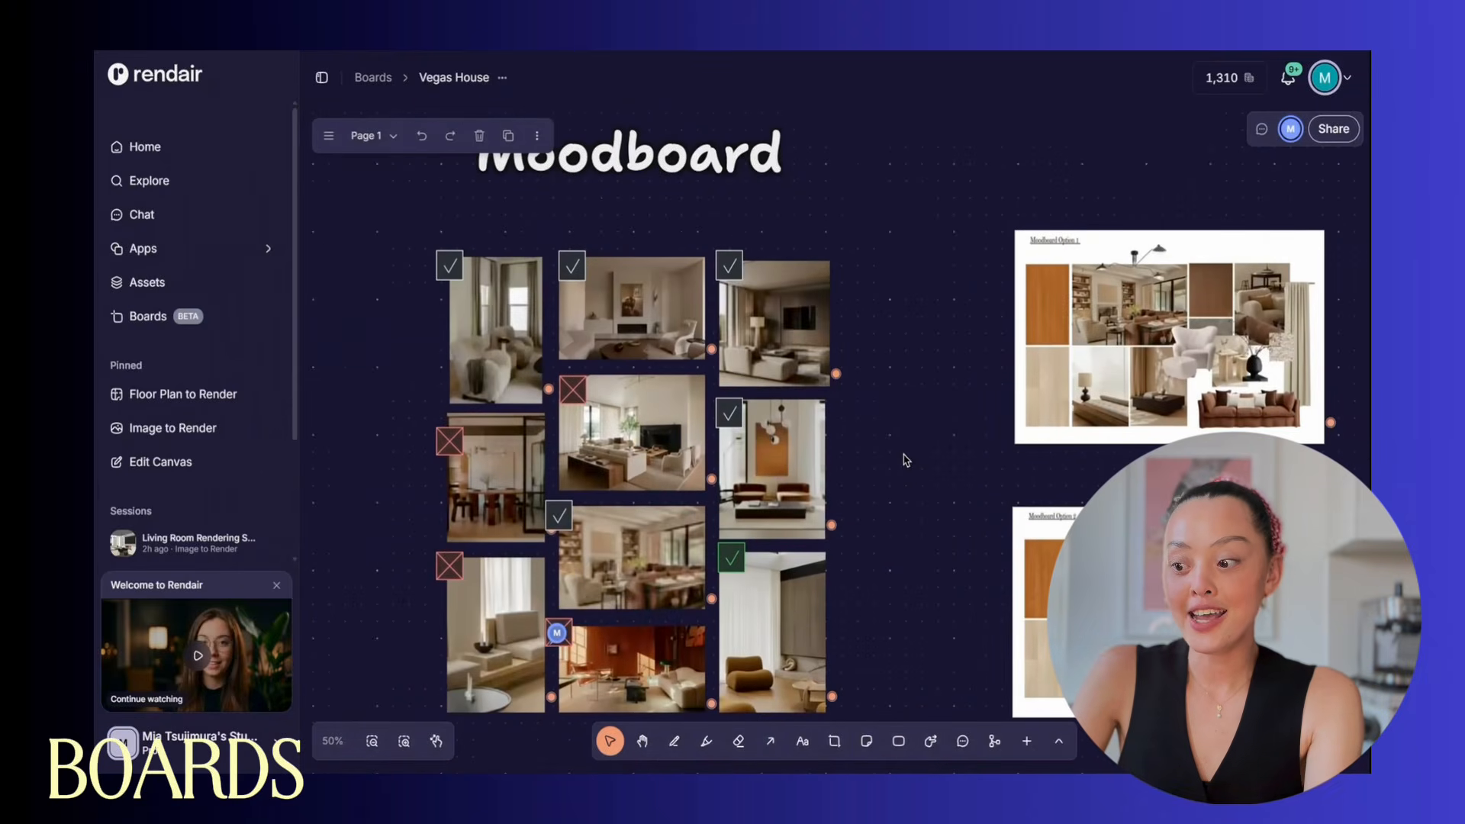
{"action": "middle_click_drag", "start_coordinate": [924, 376], "coordinate": [993, 436]}
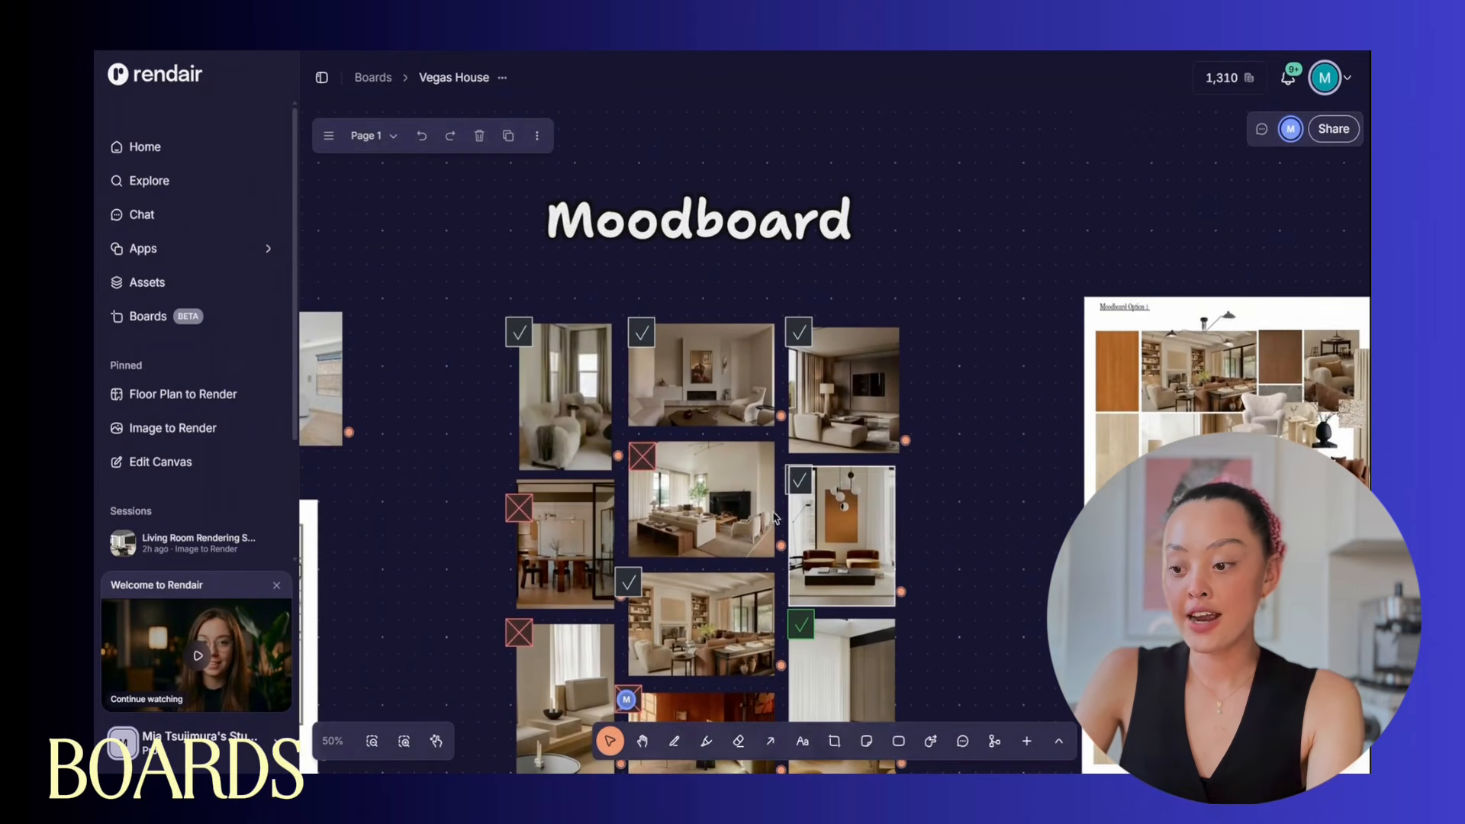
{"action": "scroll", "coordinate": [1001, 585], "scroll_direction": "down", "scroll_amount": 3}
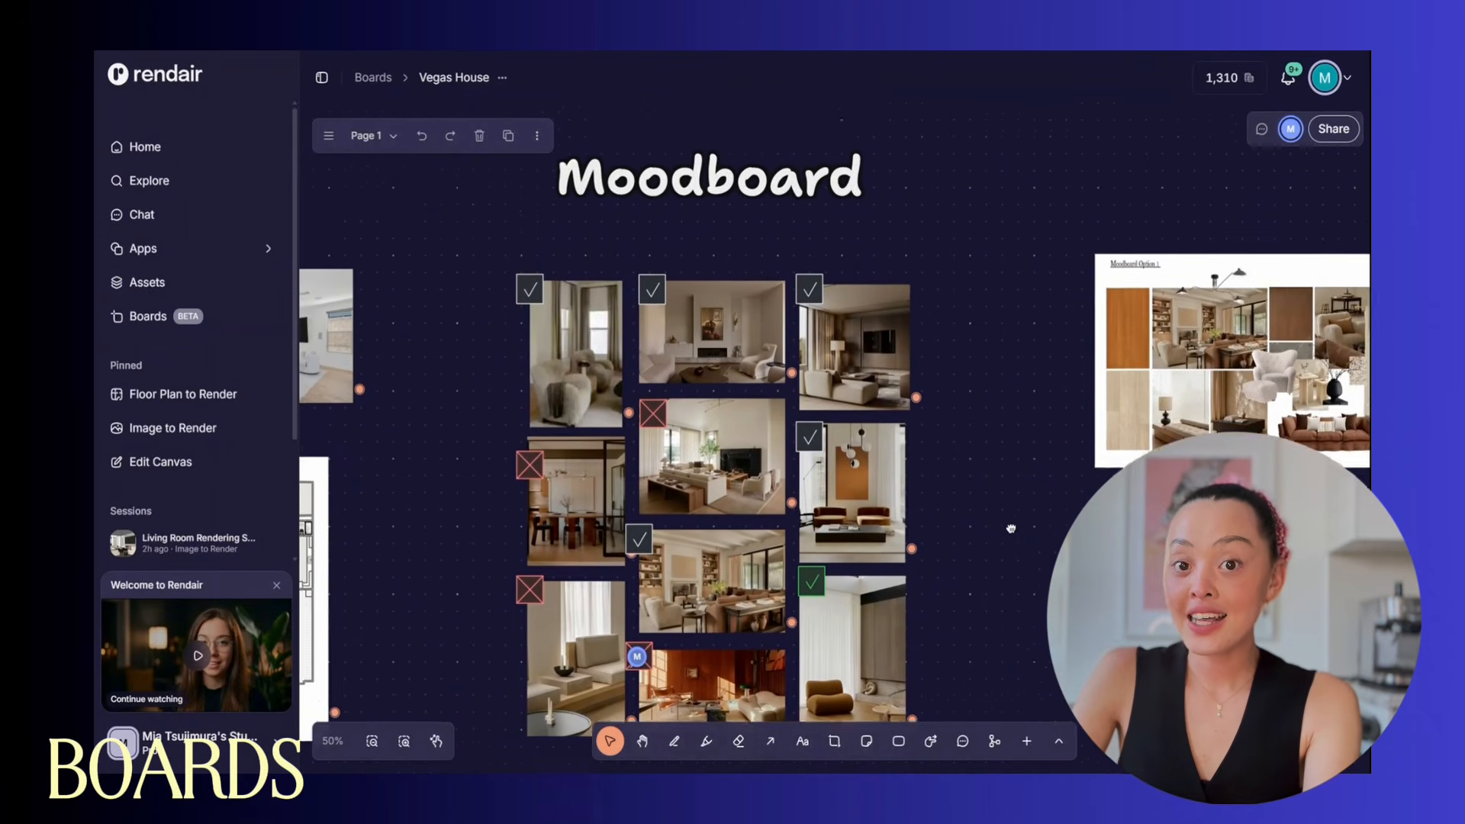
{"action": "middle_click_drag", "start_coordinate": [971, 527], "coordinate": [982, 547]}
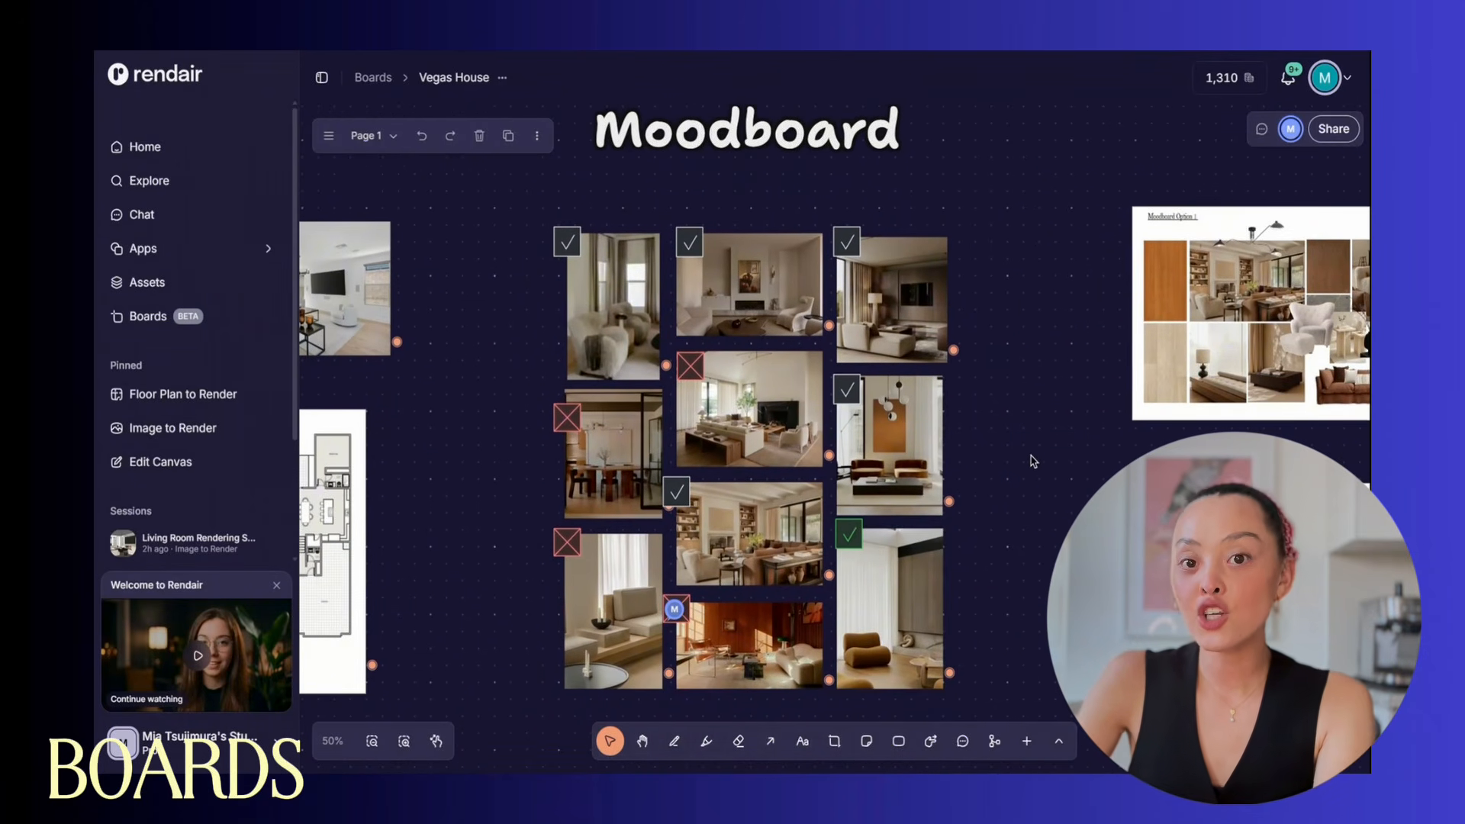
{"action": "middle_click_drag", "start_coordinate": [1036, 463], "coordinate": [850, 453]}
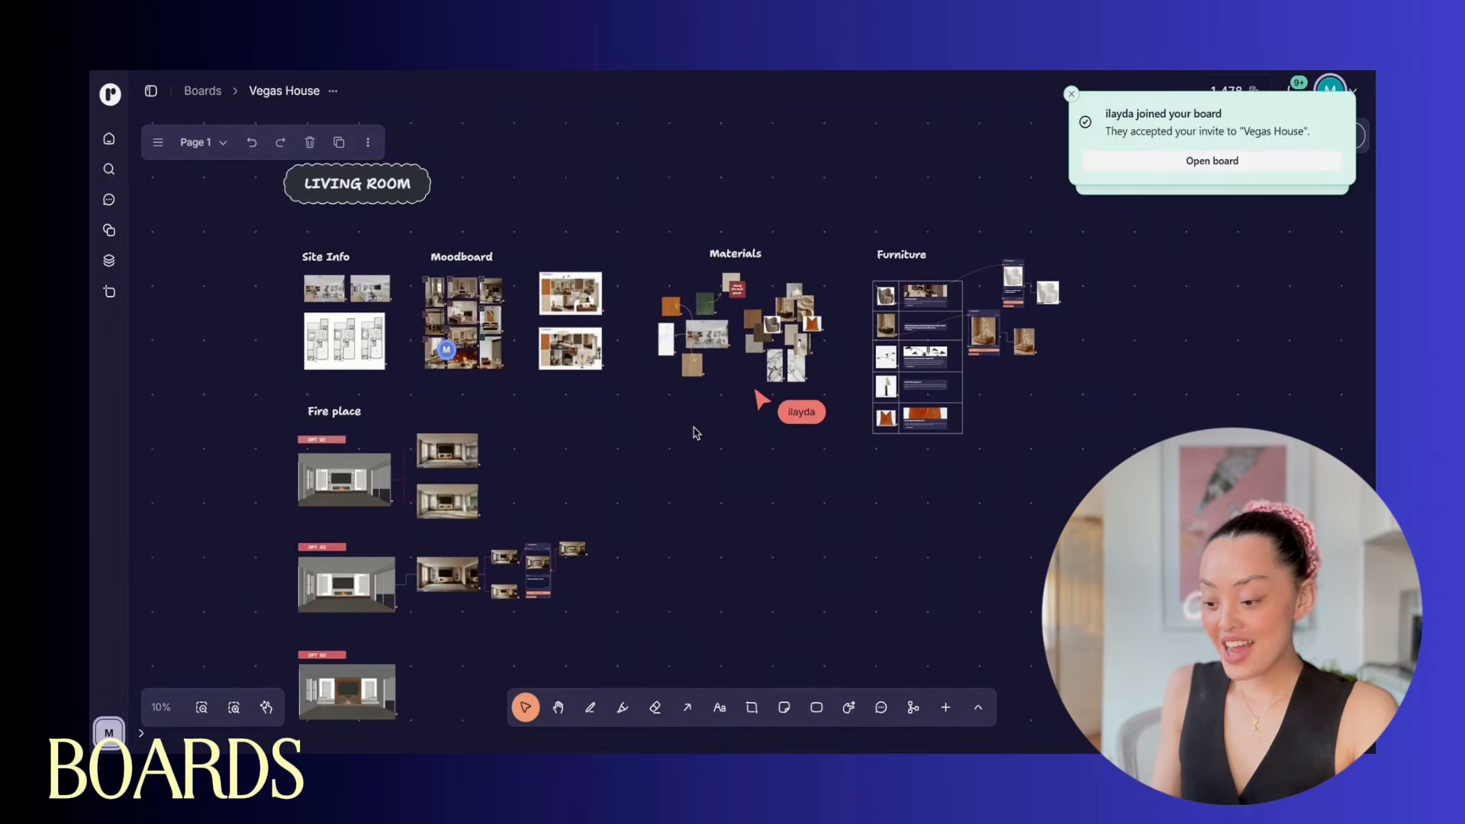
Write the cursor chat message "which material do you like" beside the samples in the Materials section
{"action": "middle_click_drag", "start_coordinate": [697, 582], "coordinate": [706, 592]}
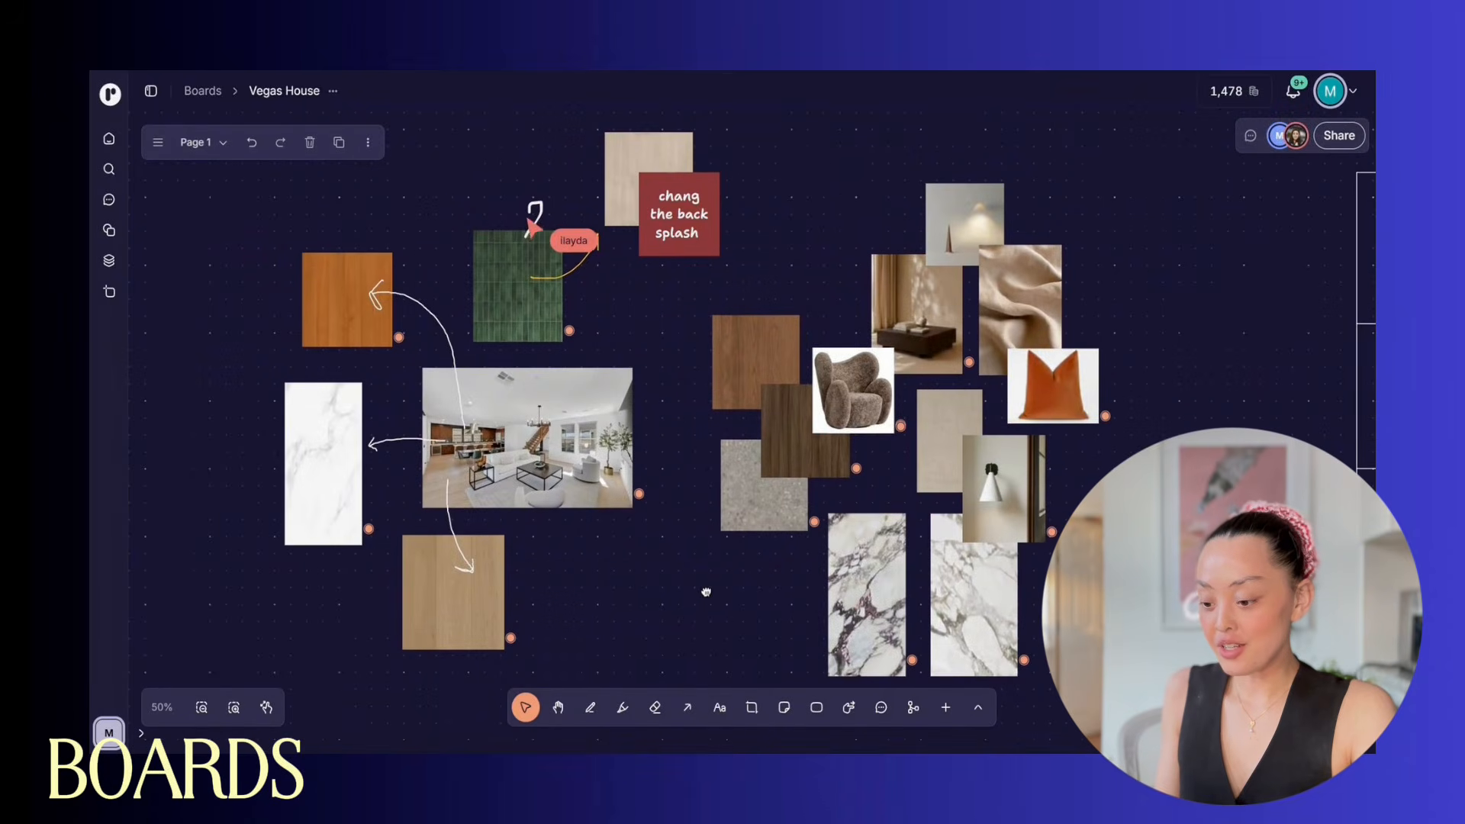
{"action": "right_click", "coordinate": [771, 183]}
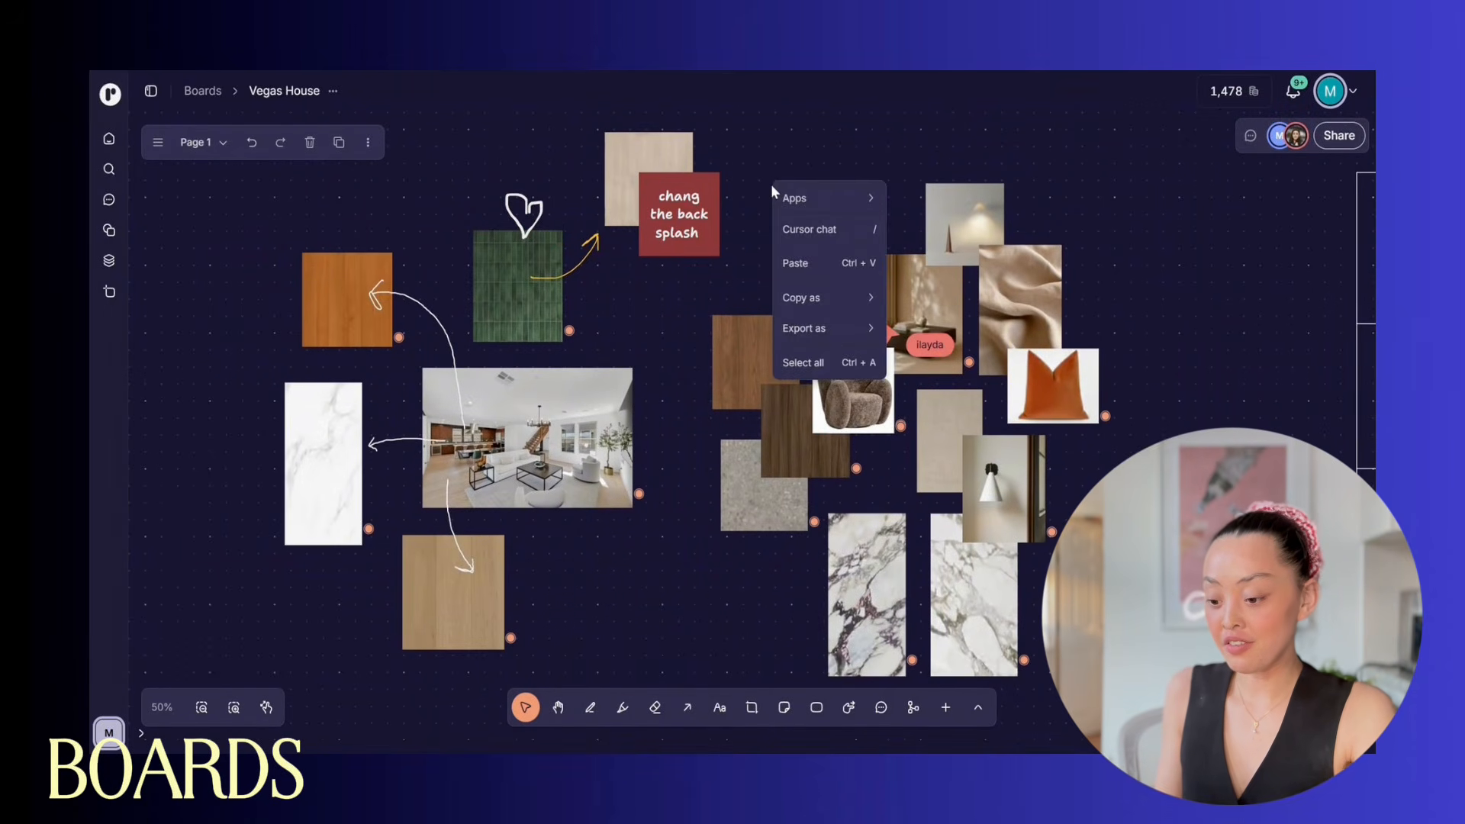
{"action": "left_click", "coordinate": [786, 229]}
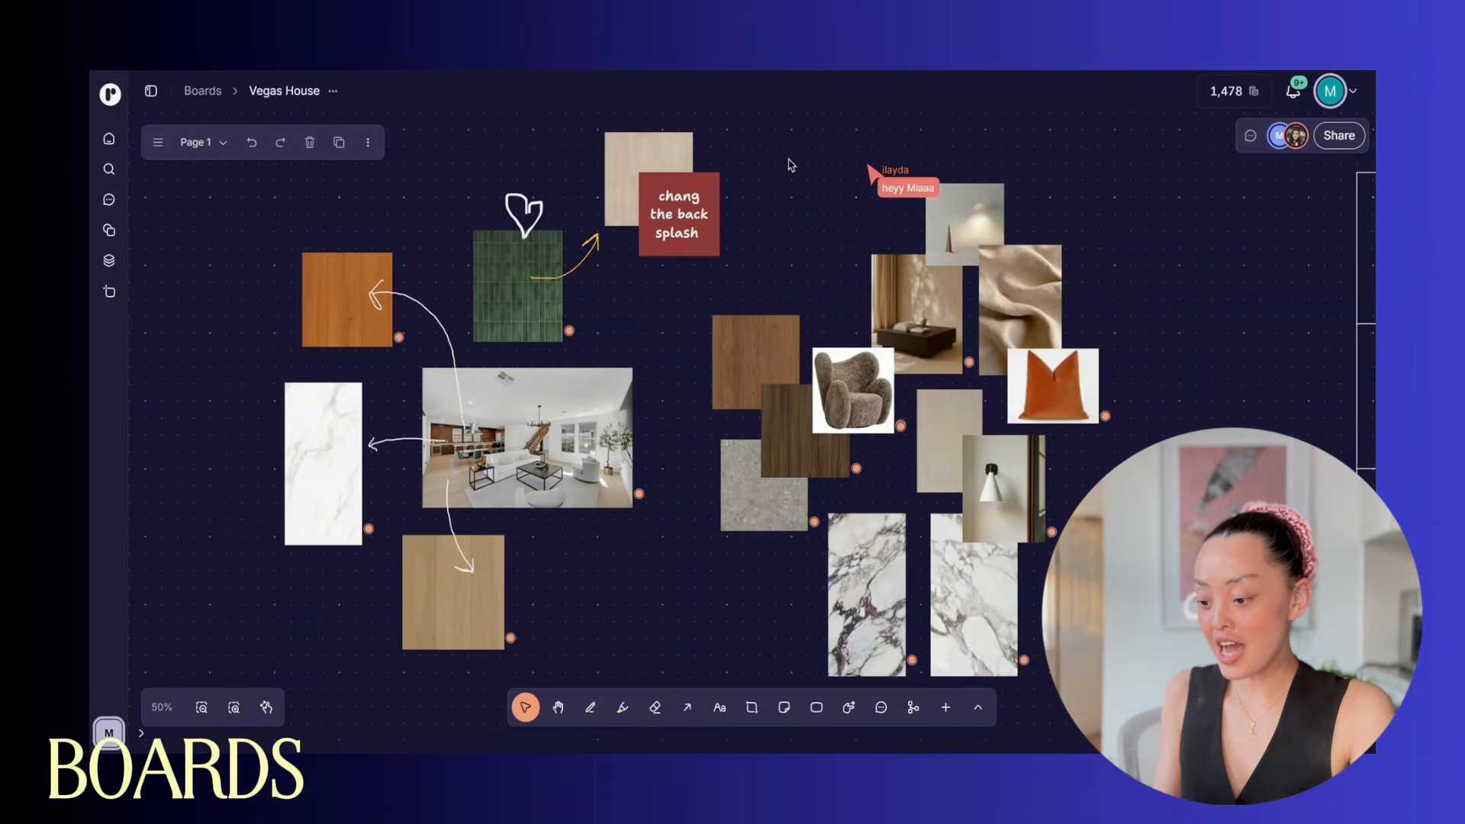
{"action": "right_click", "coordinate": [670, 392]}
{"action": "left_click", "coordinate": [707, 439]}
{"action": "type", "text": "which "}
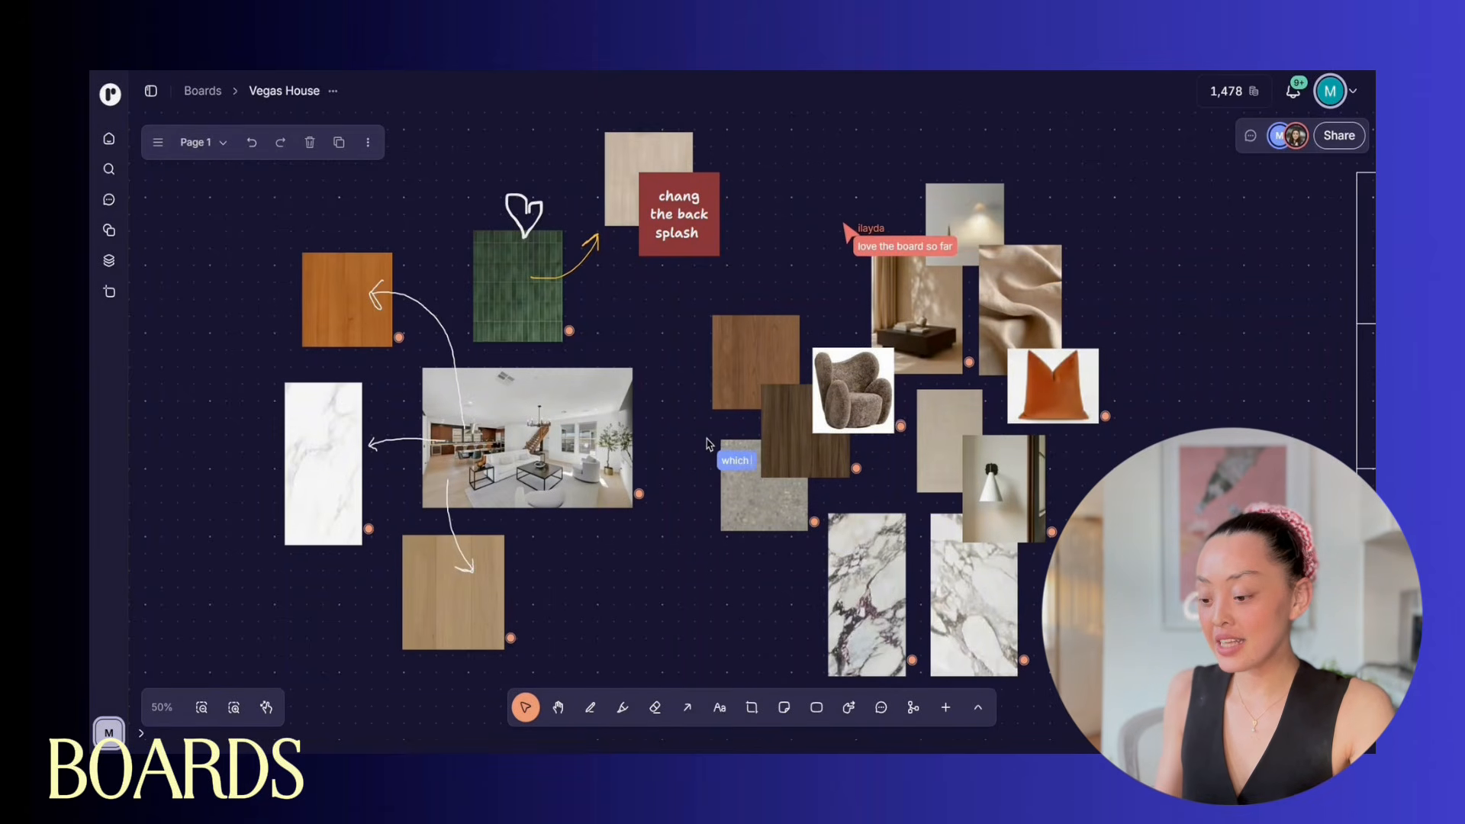
{"action": "type", "text": "material do you like"}
{"action": "key", "text": "Escape"}
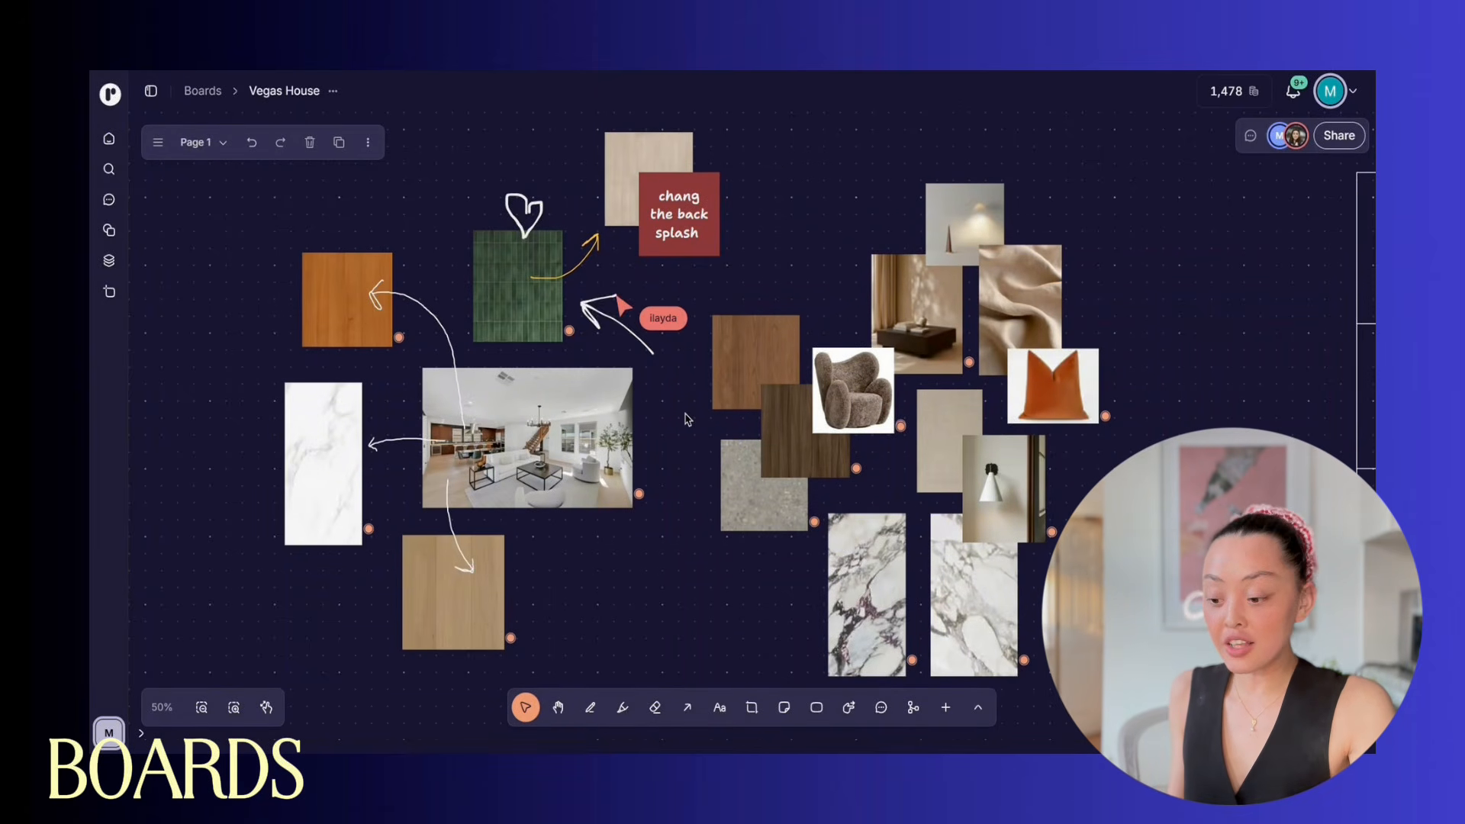
Reply "okay !" to the collaborator's comment beside the green tile sample and open the emoji reactions for that comment
{"action": "scroll", "coordinate": [762, 374], "scroll_direction": "left", "scroll_amount": 2}
{"action": "scroll", "coordinate": [761, 375], "scroll_direction": "up", "scroll_amount": 1}
{"action": "scroll", "coordinate": [761, 377], "scroll_direction": "up", "scroll_amount": 5, "text": "ctrl"}
{"action": "left_click", "coordinate": [733, 317]}
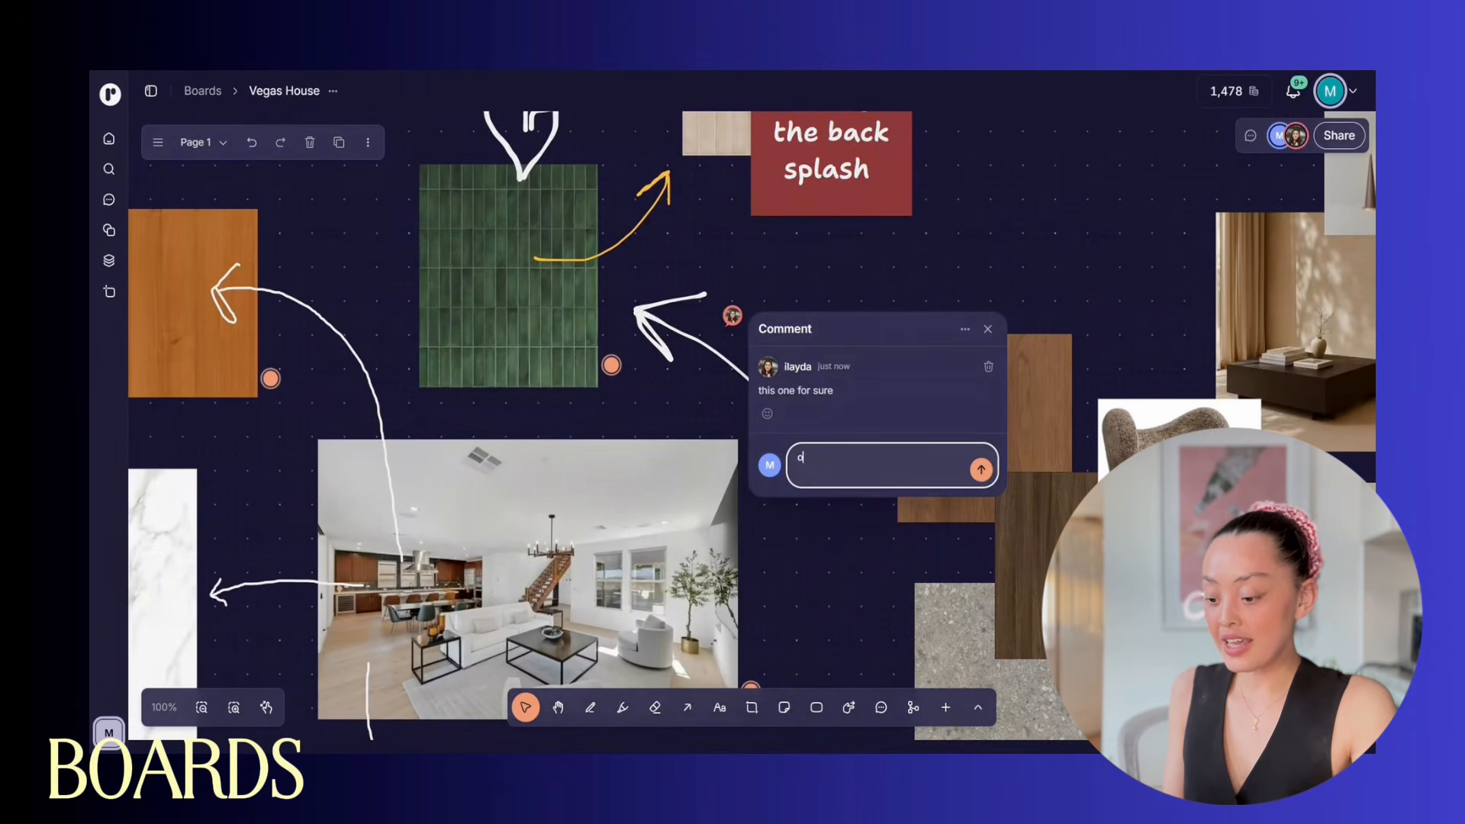
{"action": "type", "text": "okay !"}
{"action": "left_click", "coordinate": [982, 470]}
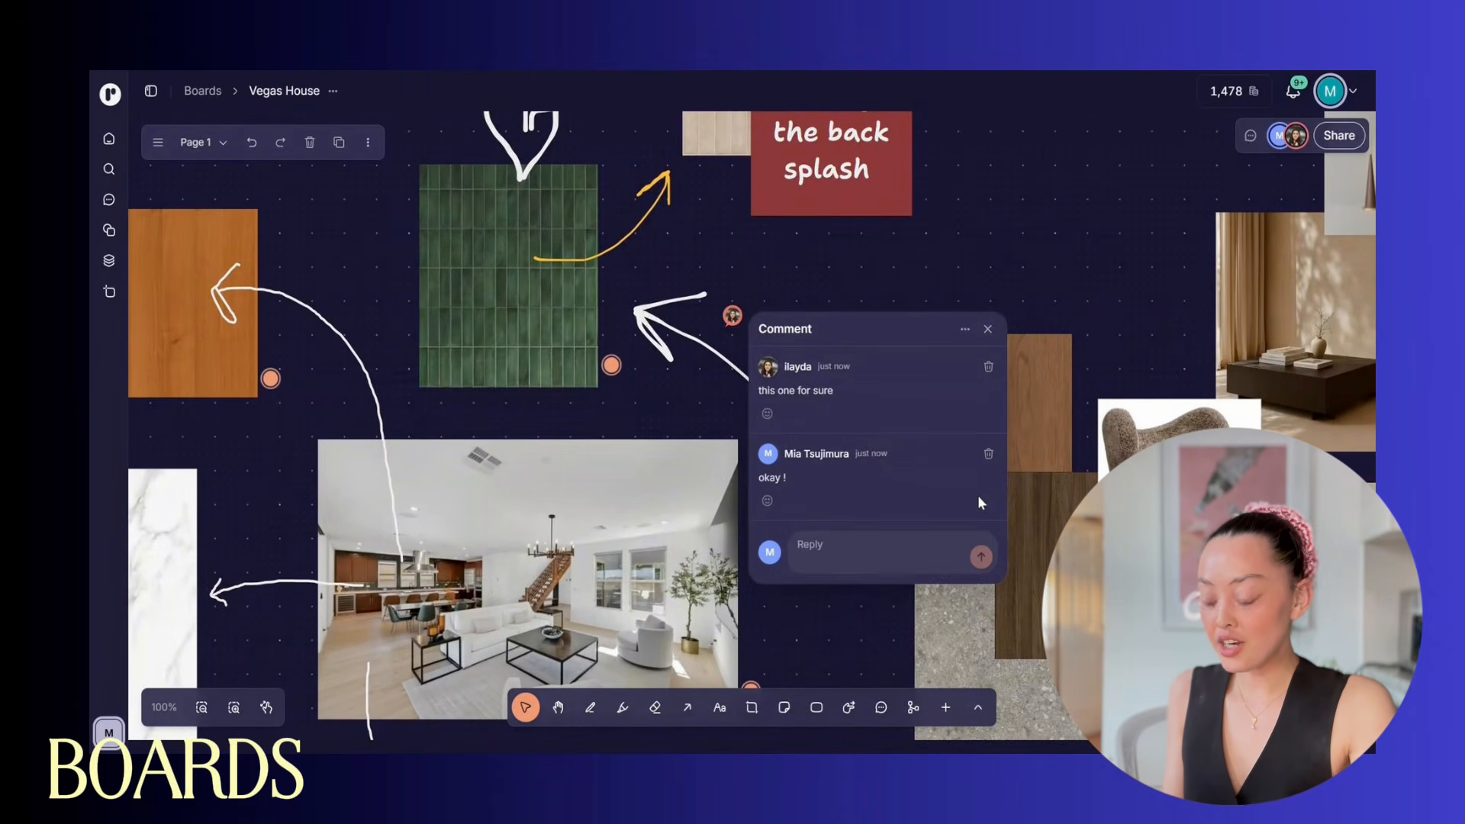
{"action": "left_click", "coordinate": [768, 415]}
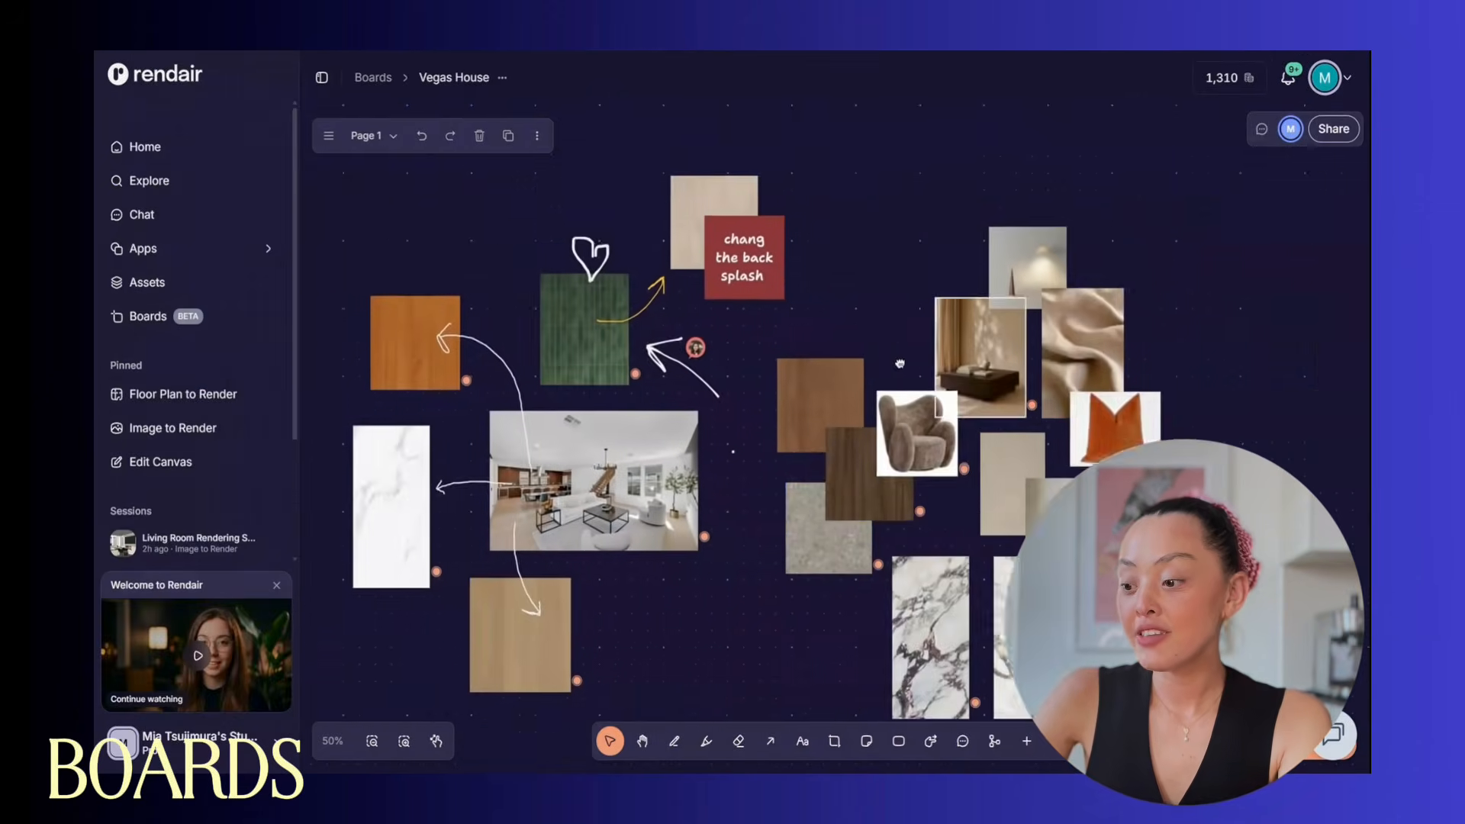
Examine the Furniture product table, the overall living room layout and the Fire place design options
{"action": "scroll", "coordinate": [720, 358], "scroll_direction": "right", "scroll_amount": 10}
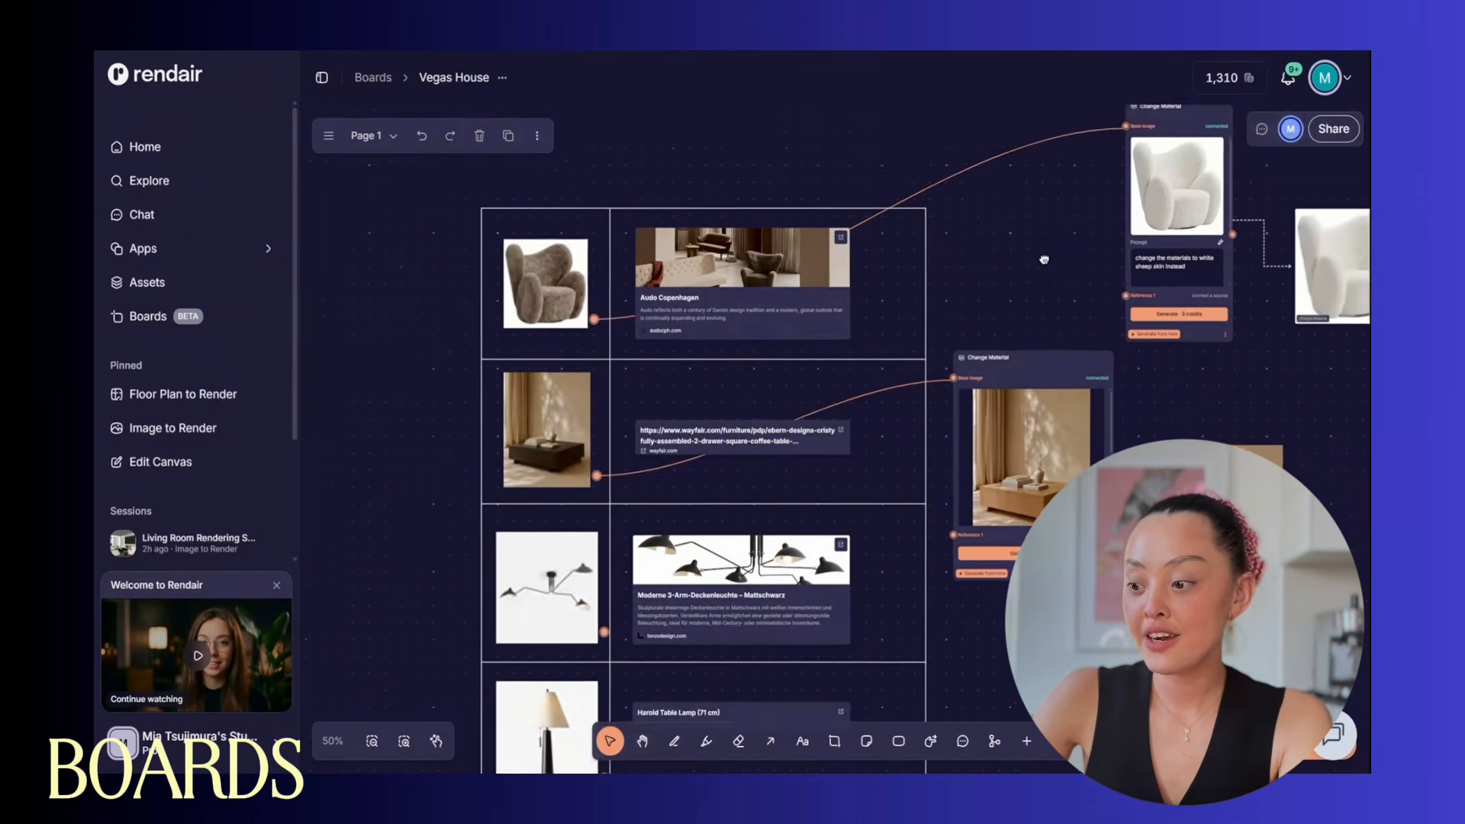
{"action": "scroll", "coordinate": [947, 302], "scroll_direction": "right", "scroll_amount": 1}
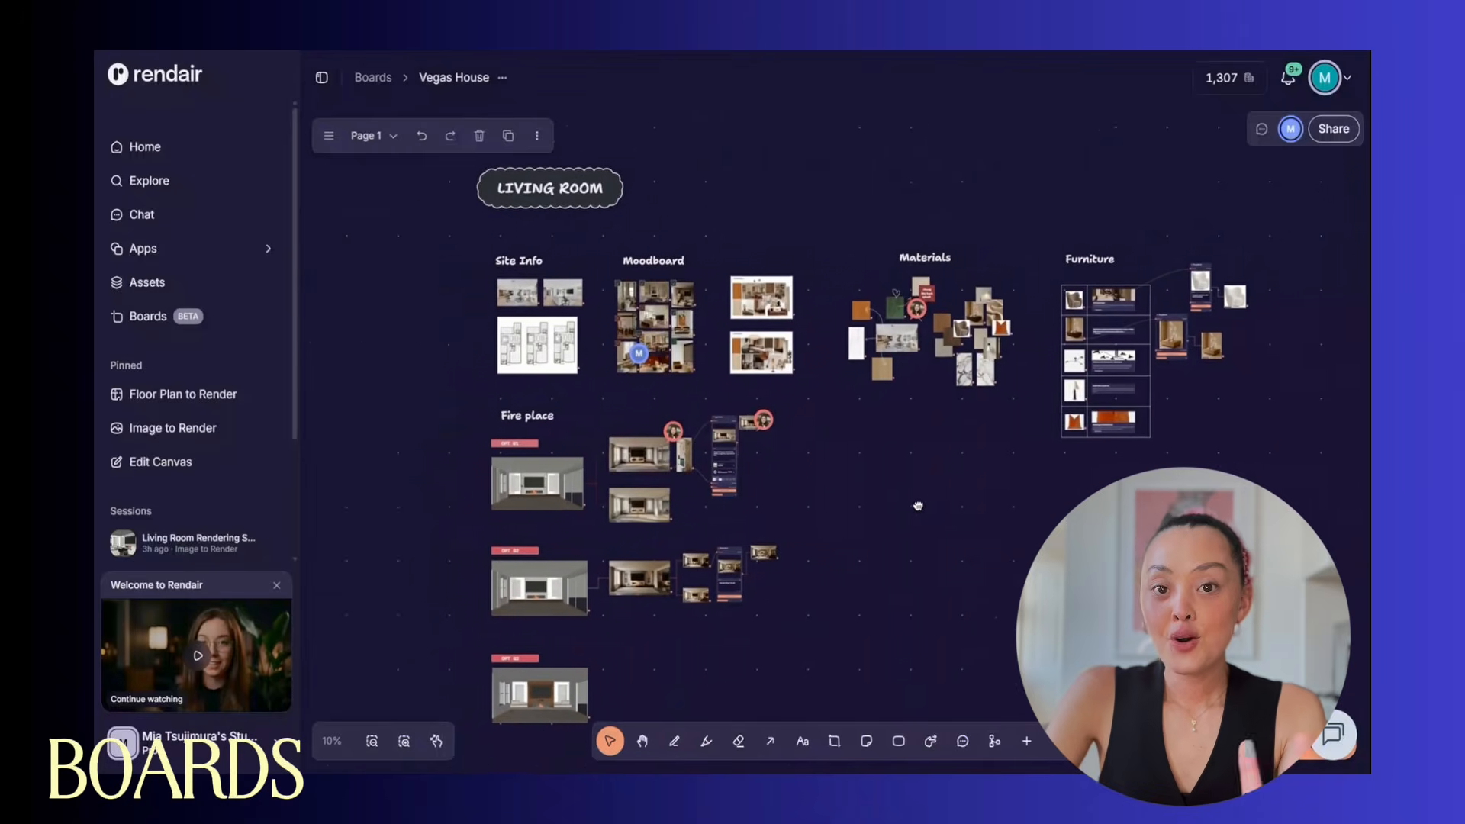
{"action": "left_click_drag", "start_coordinate": [919, 506], "coordinate": [1060, 487]}
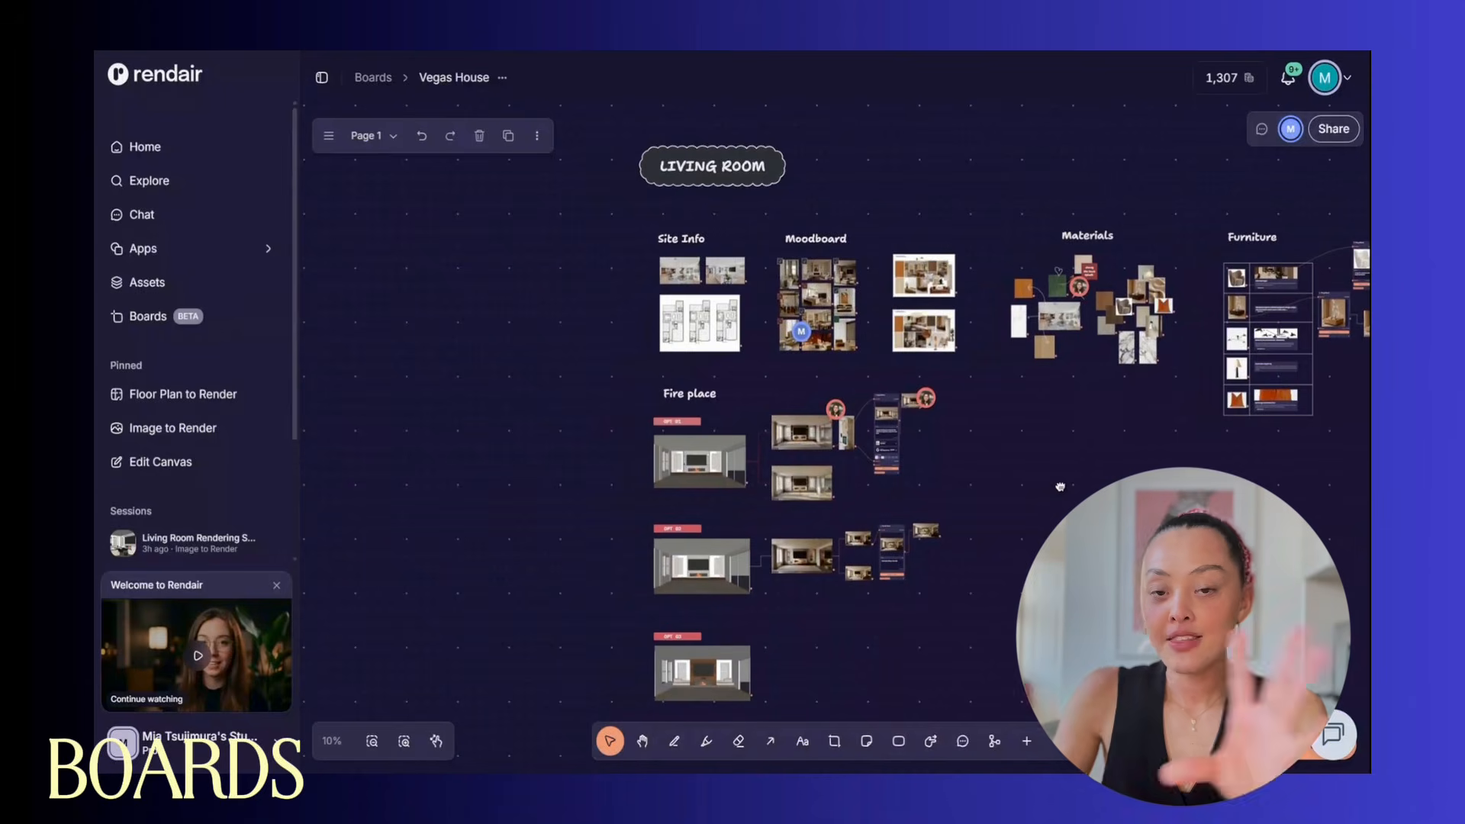
{"action": "scroll", "coordinate": [994, 513], "scroll_direction": "up", "scroll_amount": 5}
{"action": "left_click_drag", "start_coordinate": [468, 583], "coordinate": [716, 545]}
{"action": "scroll", "coordinate": [716, 545], "scroll_direction": "up", "scroll_amount": 3}
{"action": "left_click_drag", "start_coordinate": [651, 605], "coordinate": [750, 573]}
{"action": "scroll", "coordinate": [793, 585], "scroll_direction": "up", "scroll_amount": 3}
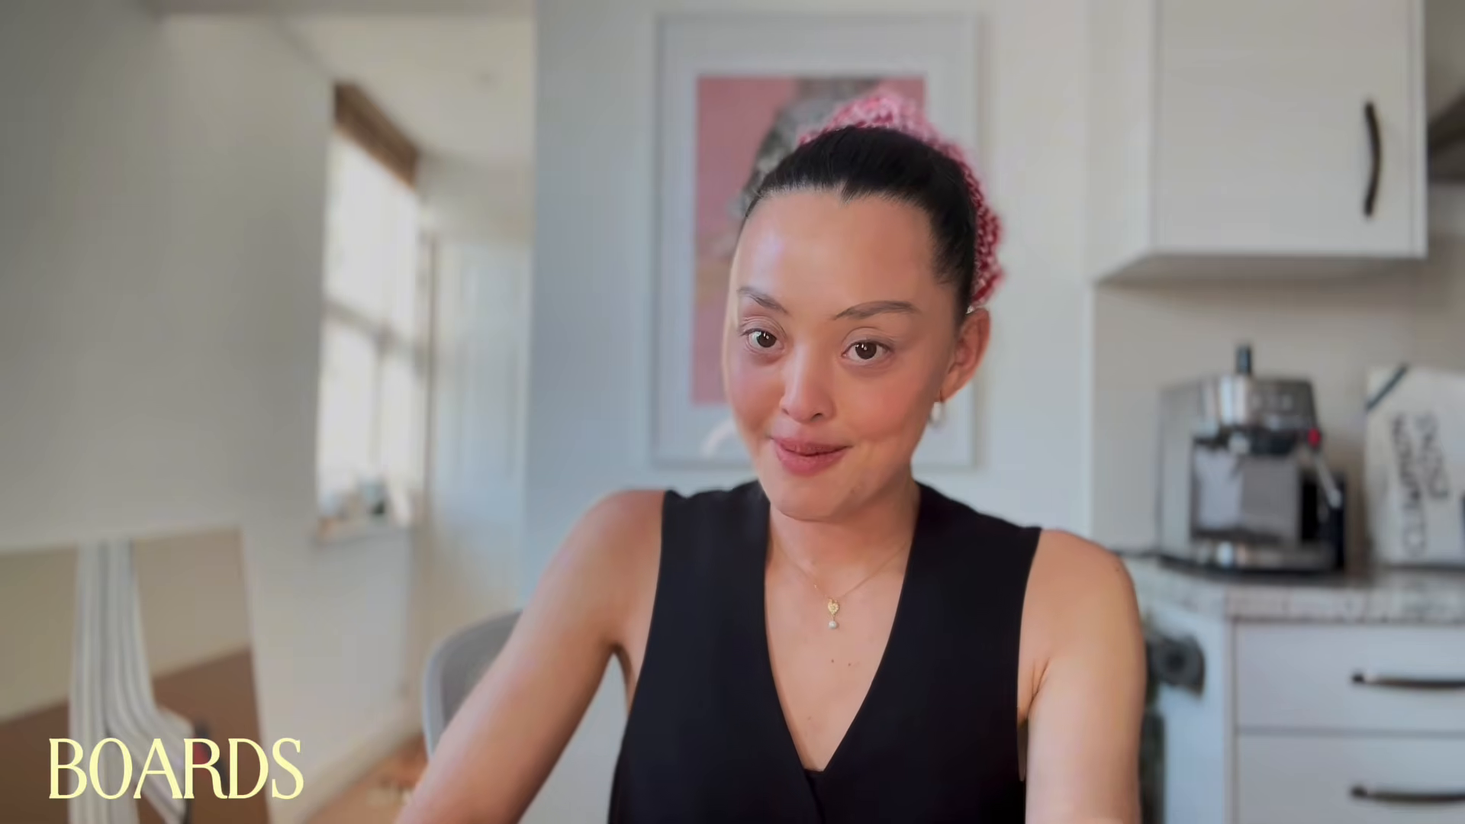
Open Image to Render for the unfurnished living-room image with the TV and fireplace wall
{"action": "left_click", "coordinate": [831, 235]}
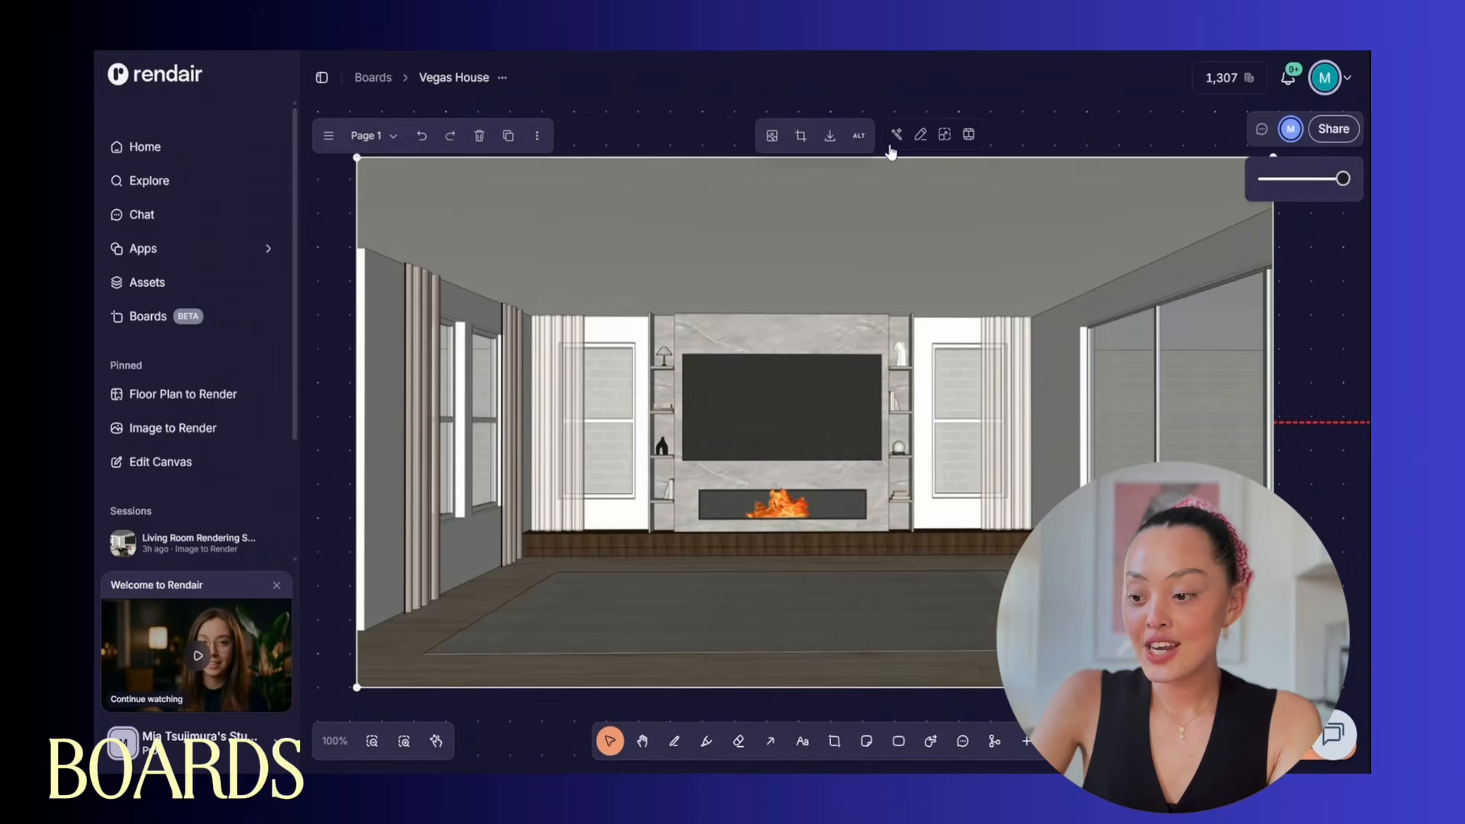
{"action": "left_click", "coordinate": [896, 136]}
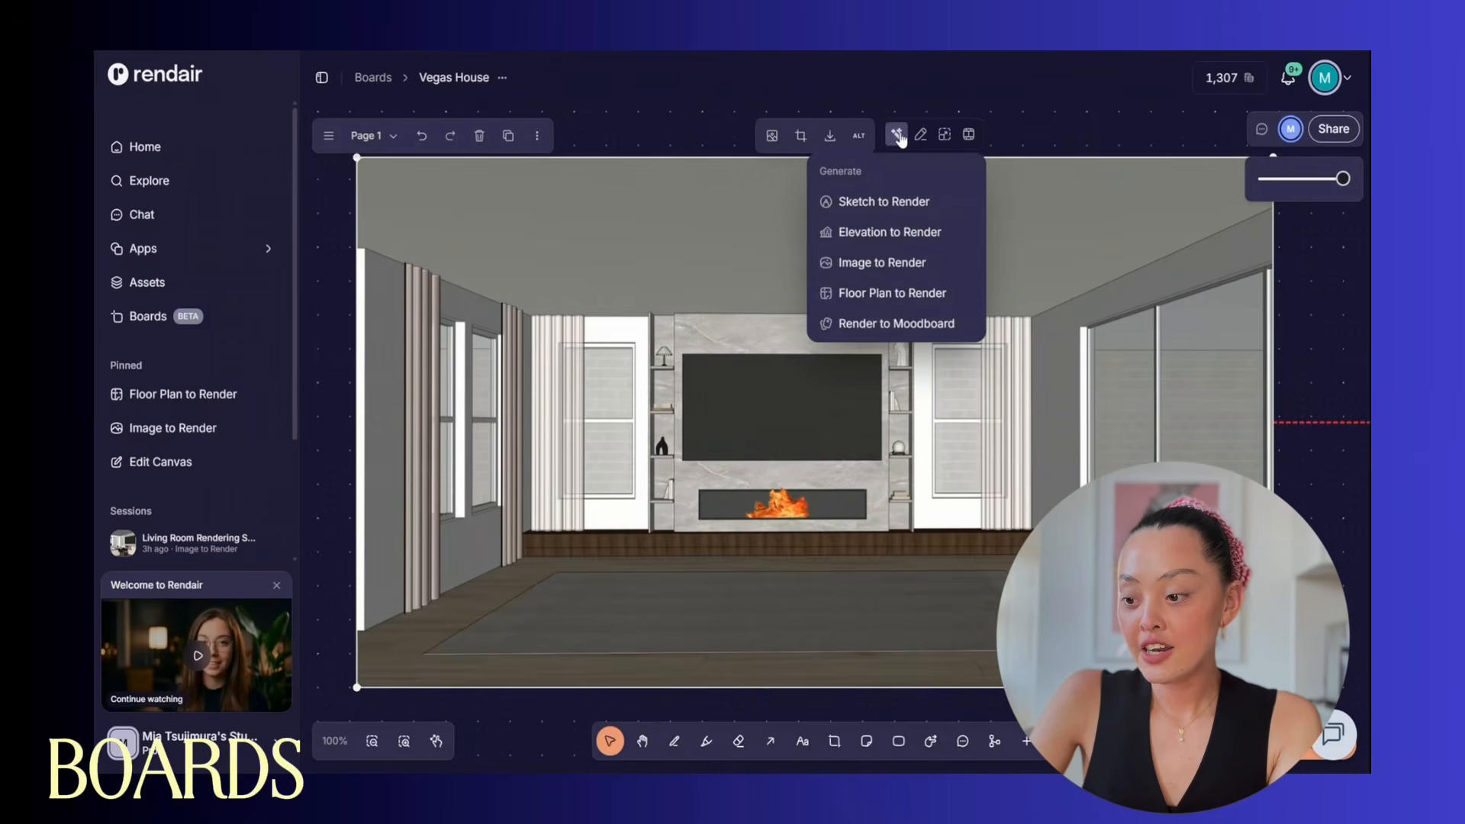
{"action": "left_click", "coordinate": [921, 137]}
{"action": "left_click", "coordinate": [898, 138]}
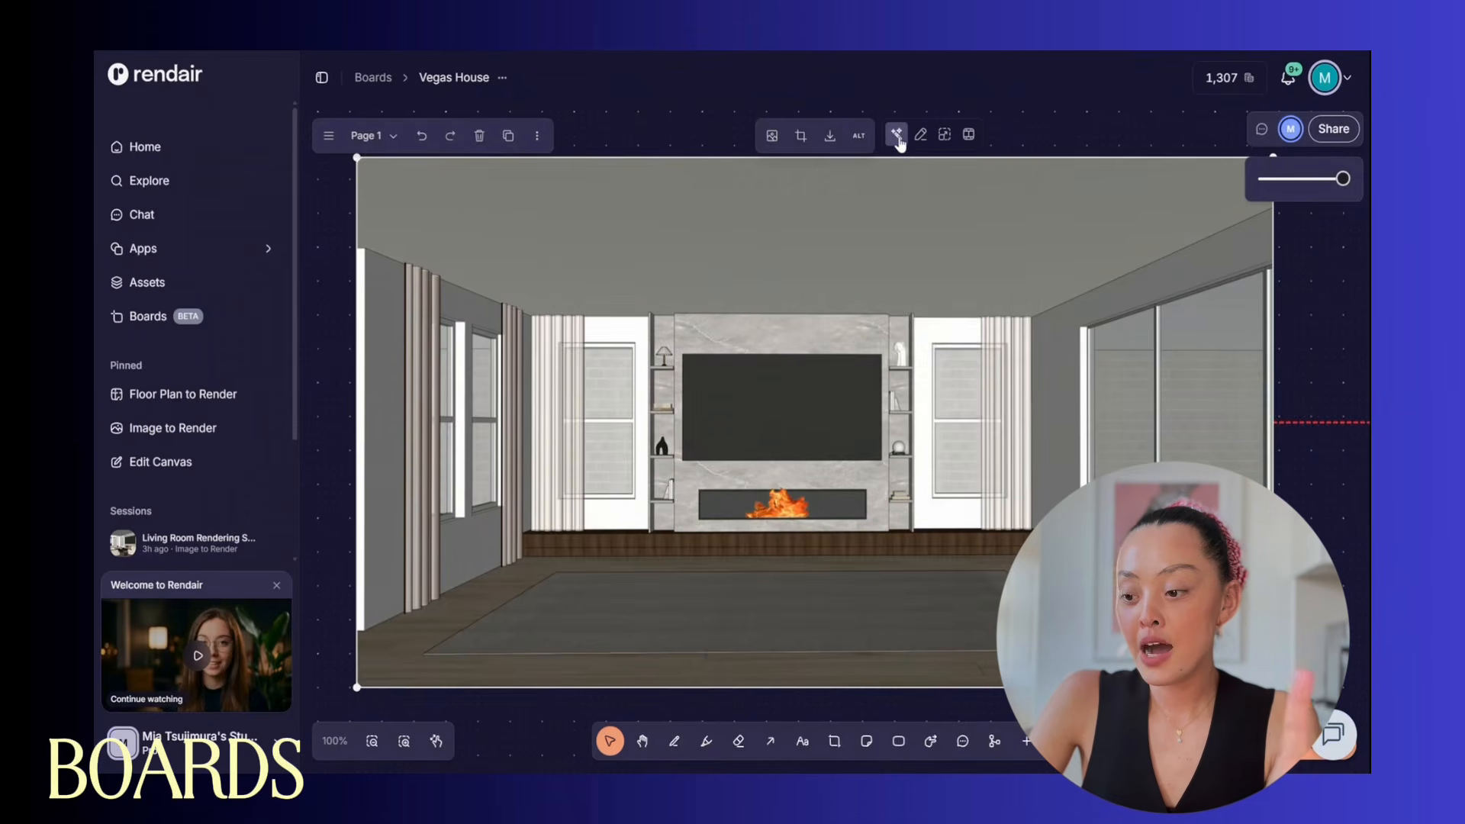
{"action": "left_click", "coordinate": [898, 138]}
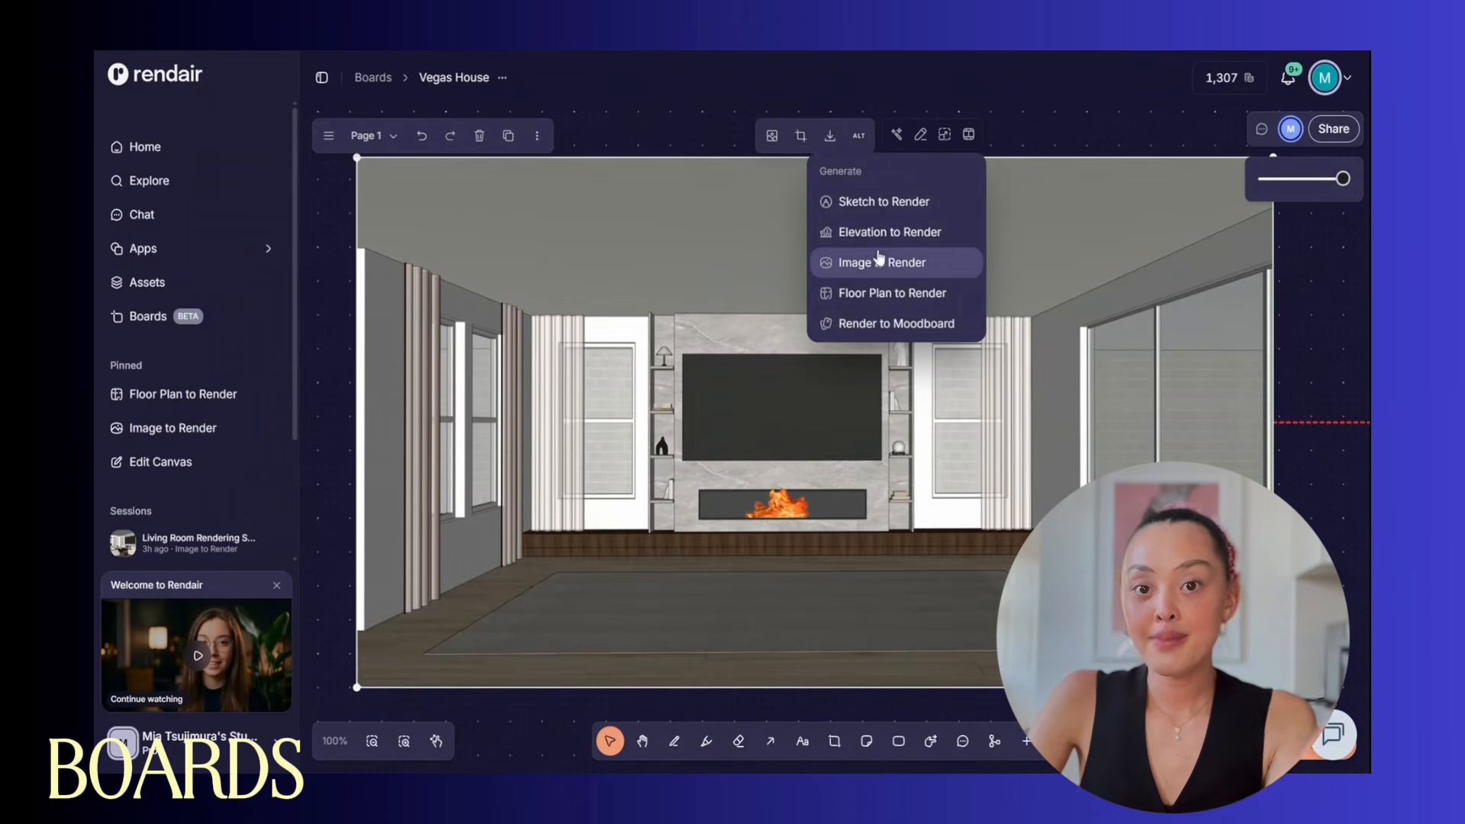
{"action": "left_click", "coordinate": [866, 264]}
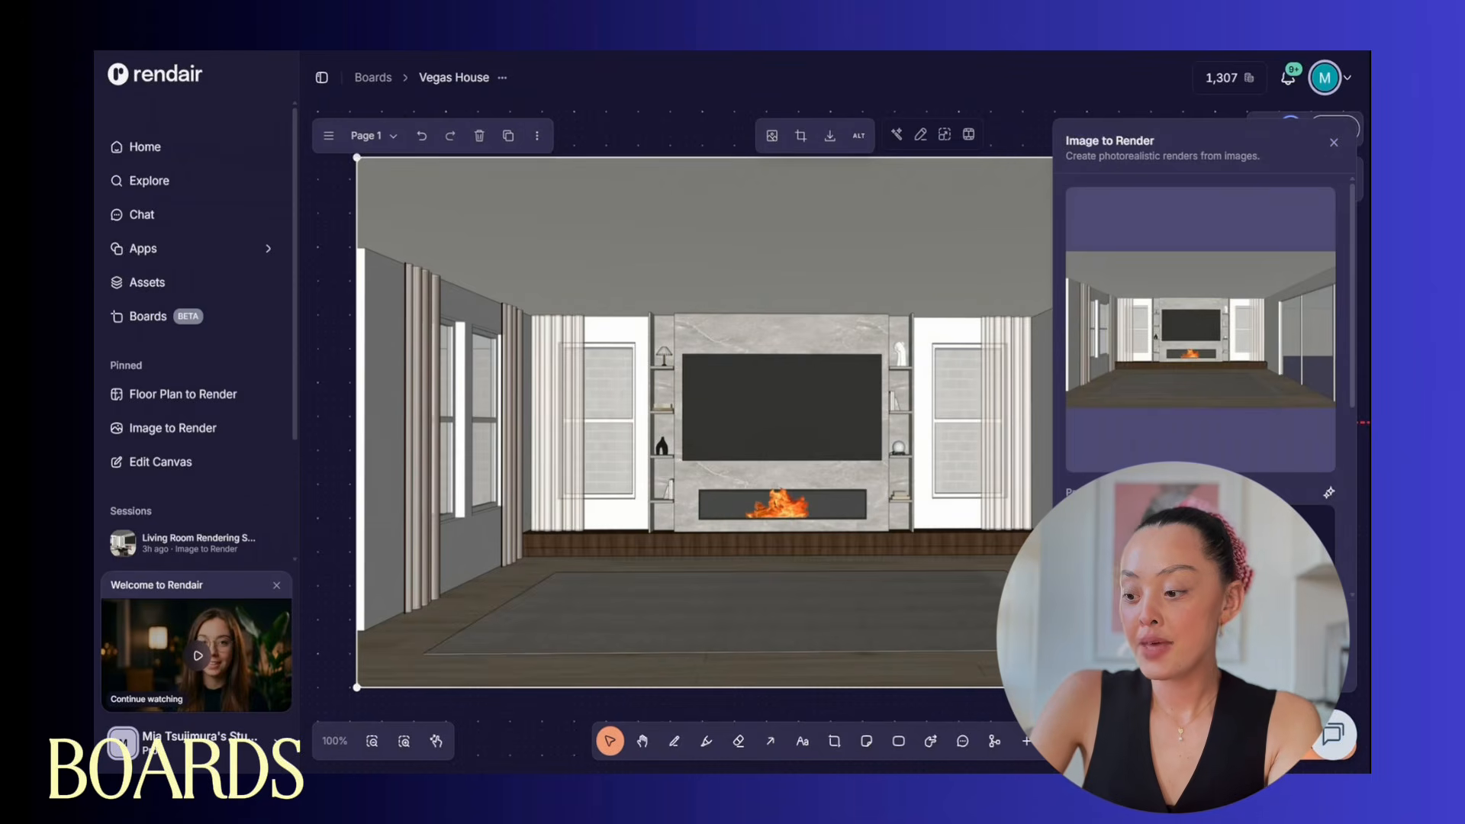
Enter the prompt "render this image in natural daylight - do not change anything else" and choose the Rendair v2 model
{"action": "type", "text": "render this "}
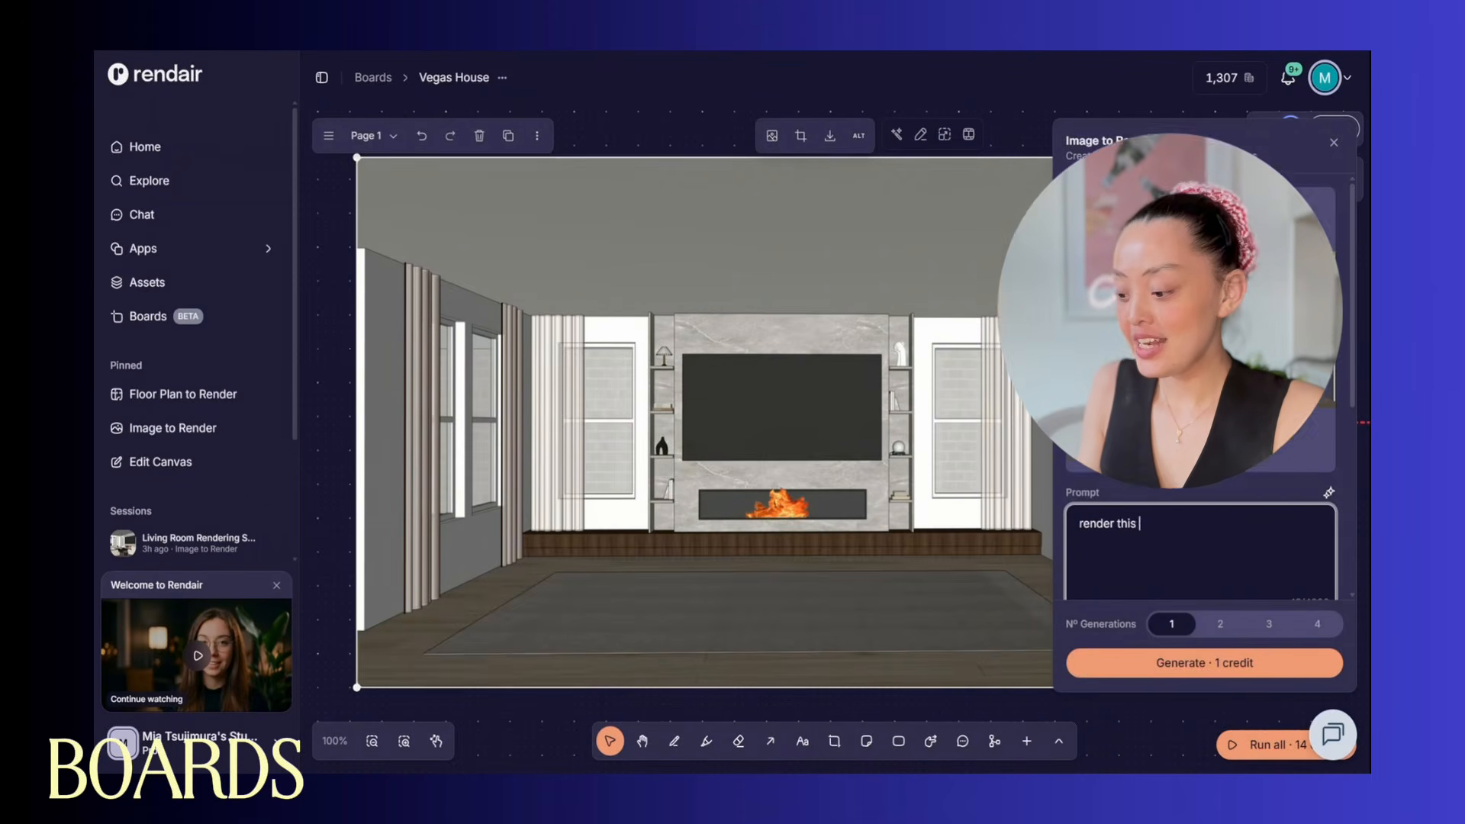
{"action": "type", "text": "image in natural daylight - do not change anything else"}
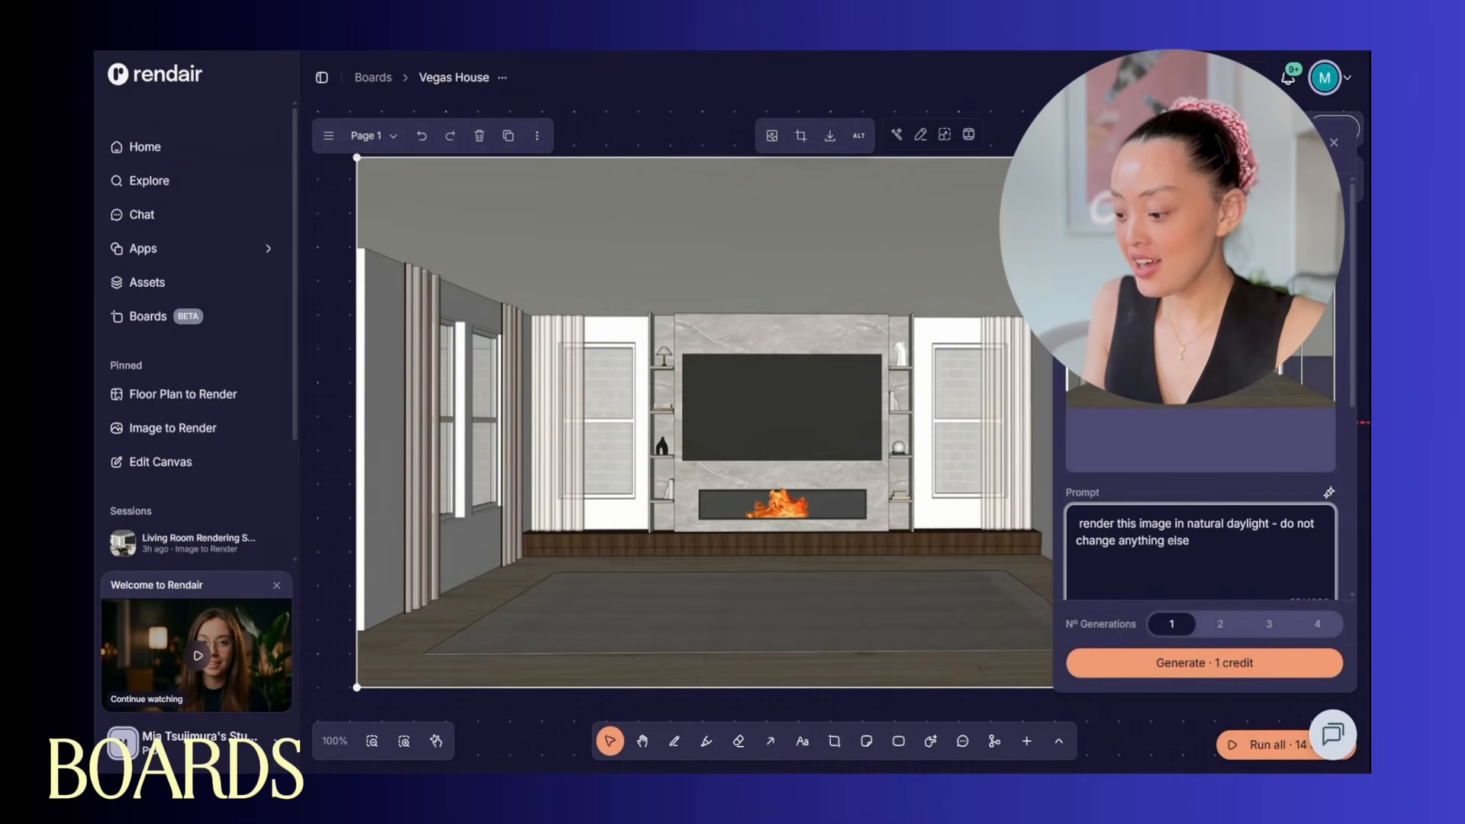
{"action": "scroll", "coordinate": [1202, 534], "scroll_direction": "down", "scroll_amount": 4}
{"action": "left_click", "coordinate": [1205, 469]}
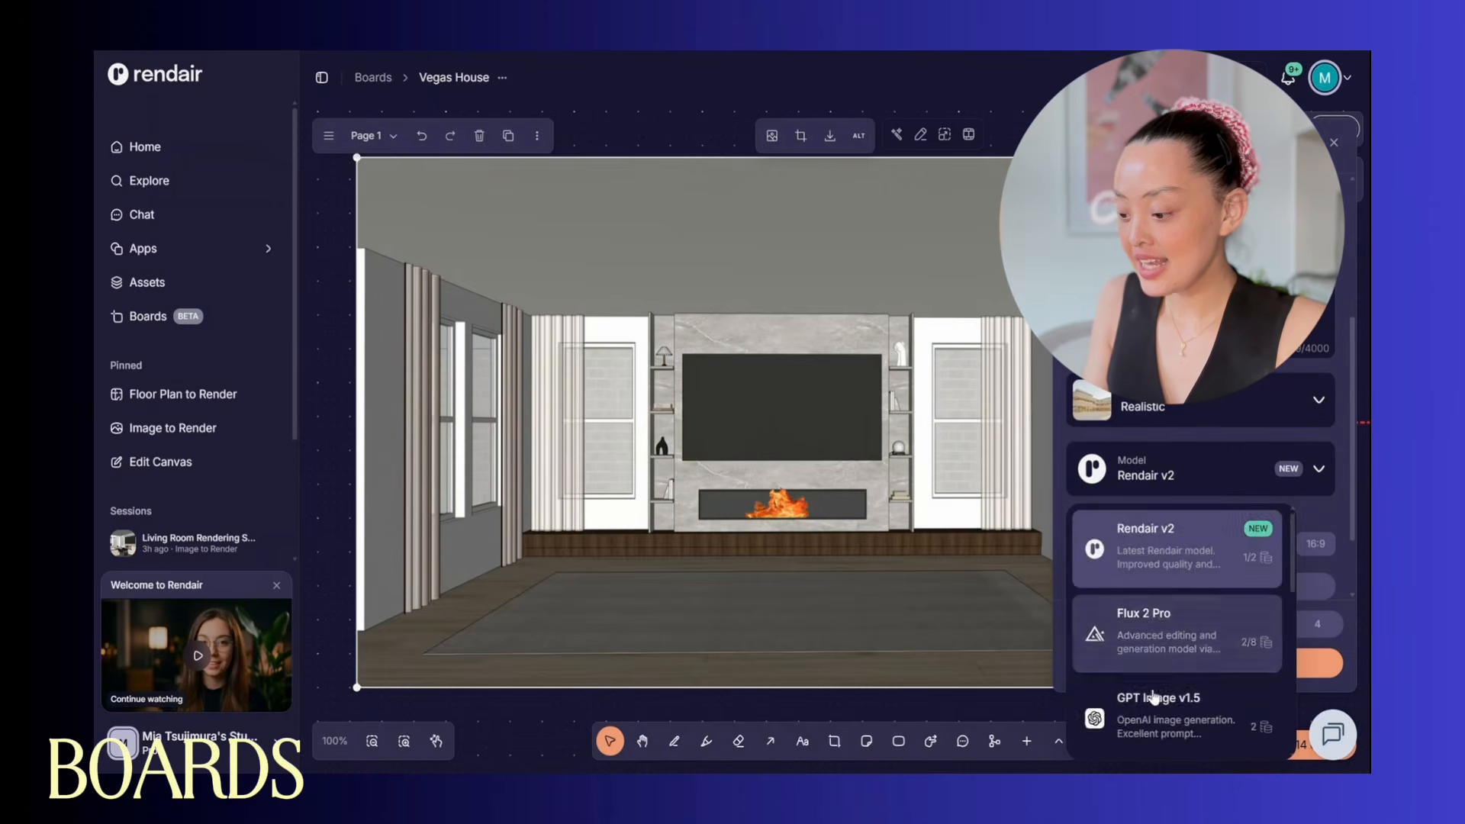
{"action": "scroll", "coordinate": [1185, 611], "scroll_direction": "down", "scroll_amount": 2}
{"action": "left_click", "coordinate": [1167, 547]}
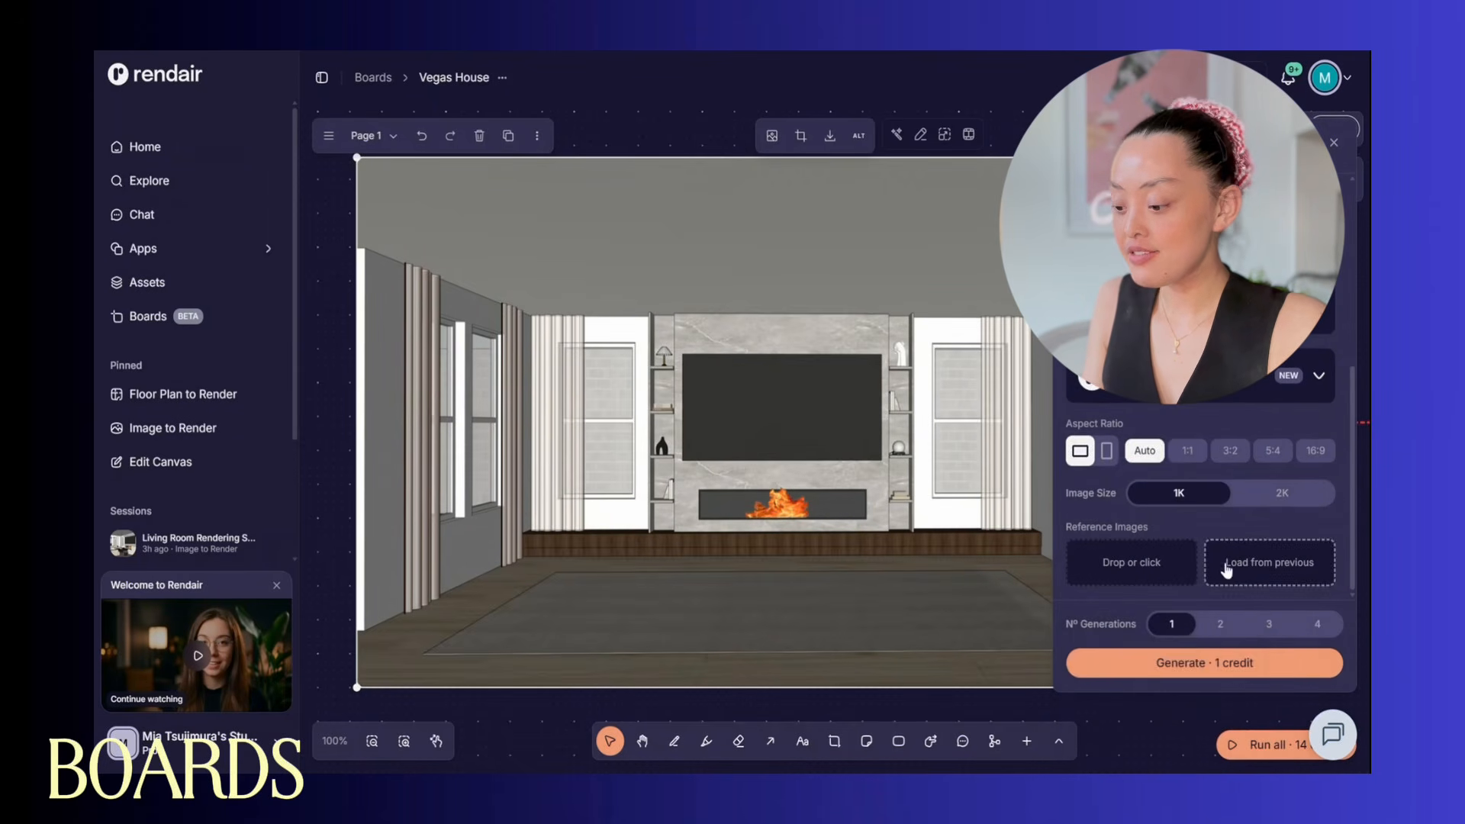
Examine the two OPT 01 daylight renders and read the collaborator's comment beside the upper one
{"action": "mouse_move", "coordinate": [959, 274]}
{"action": "middle_mouse_down"}
{"action": "mouse_move", "coordinate": [781, 373]}
{"action": "mouse_move", "coordinate": [804, 350]}
{"action": "middle_mouse_up"}
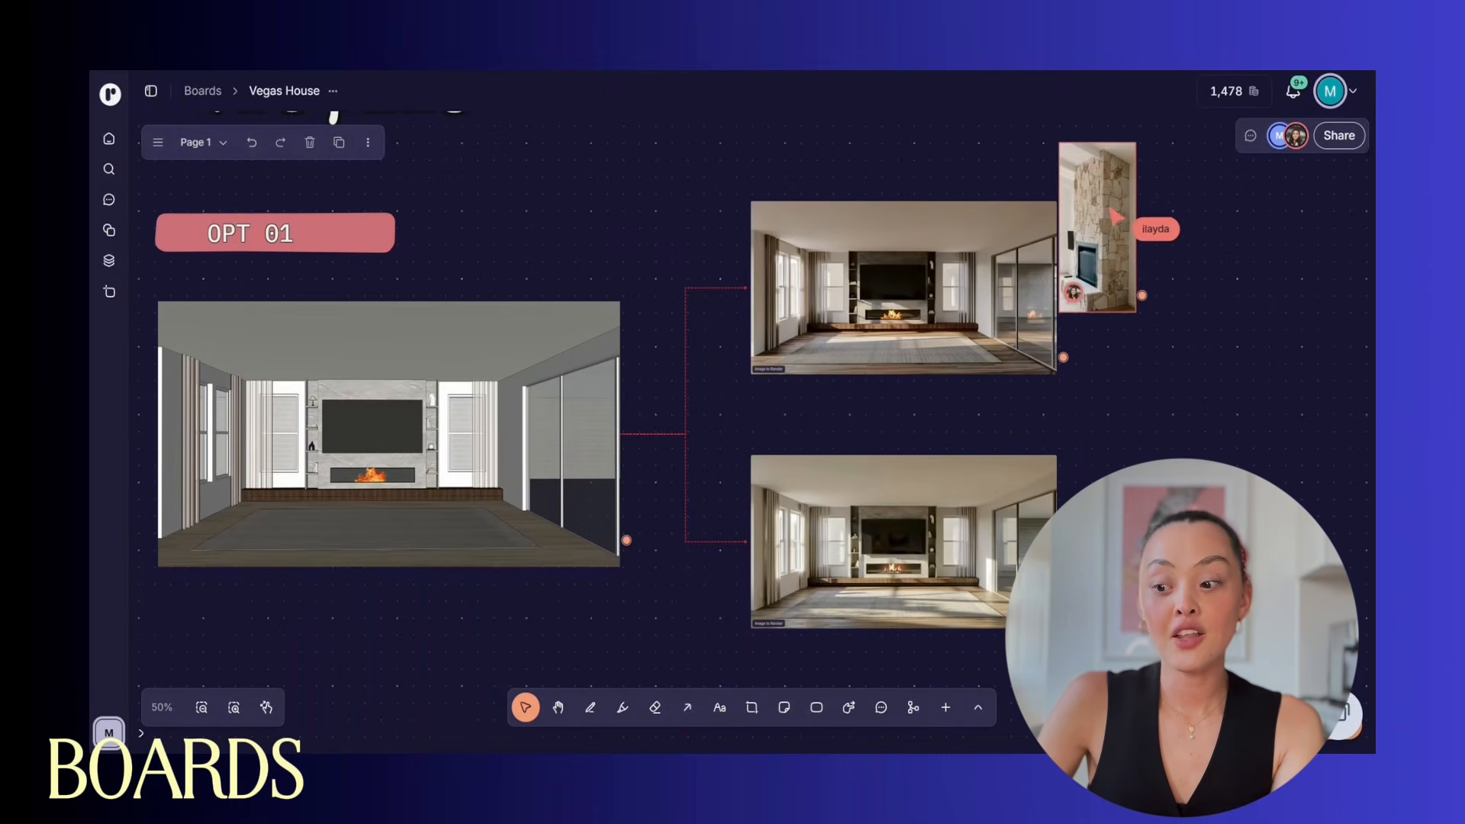
{"action": "middle_click_drag", "start_coordinate": [634, 466], "coordinate": [550, 531]}
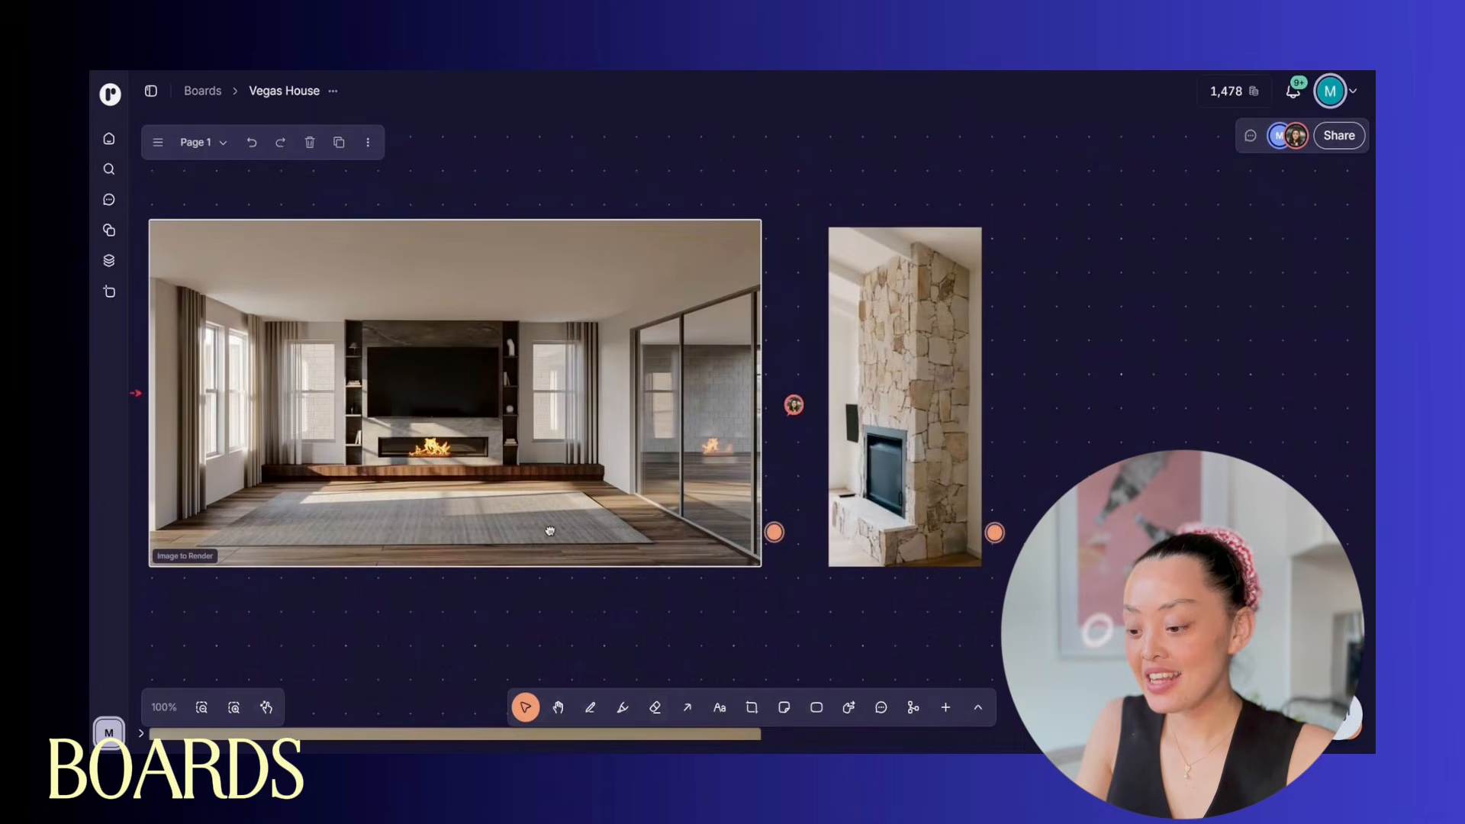
{"action": "mouse_move", "coordinate": [785, 408]}
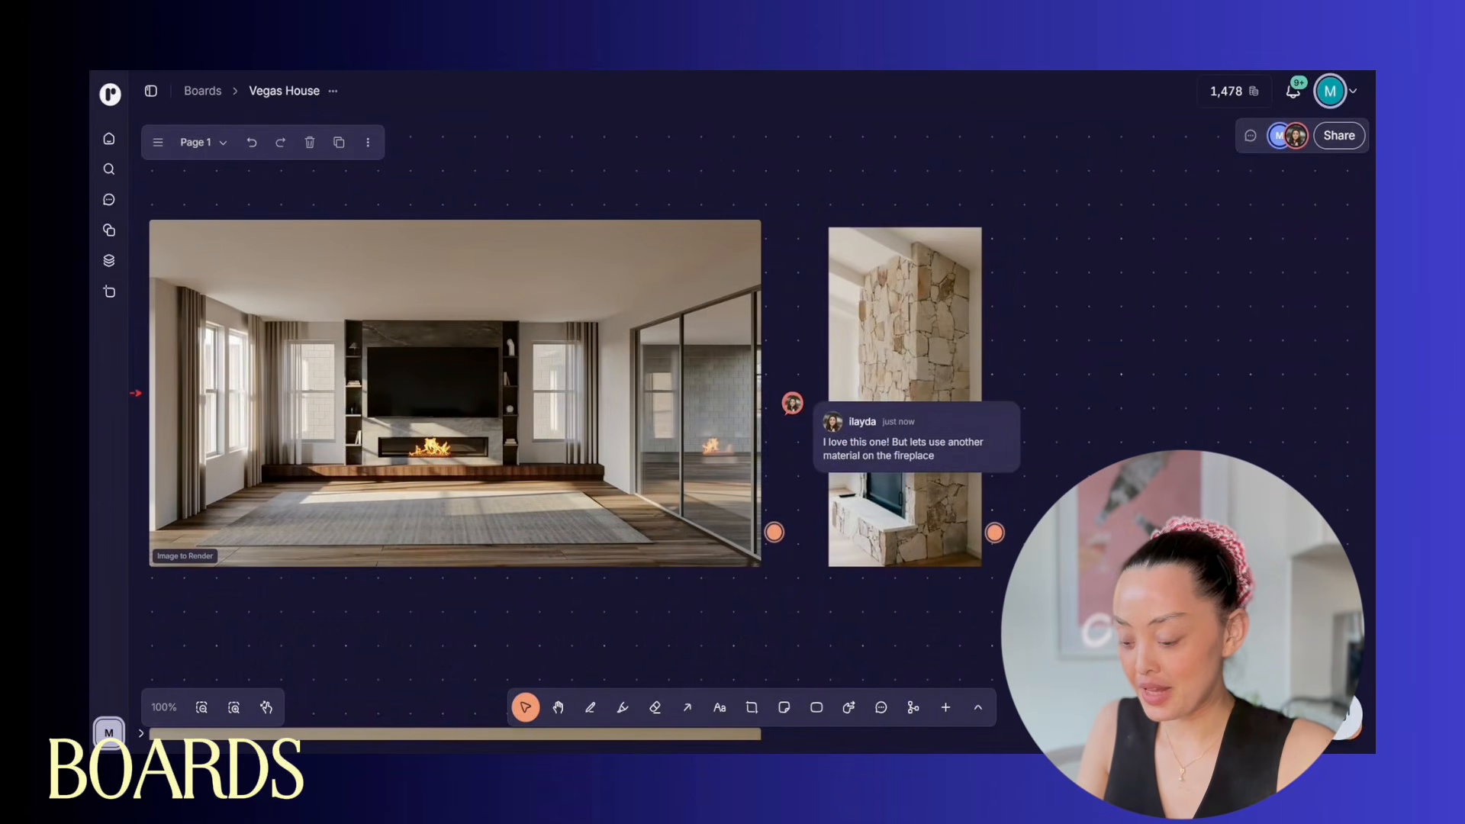
{"action": "left_click", "coordinate": [565, 351]}
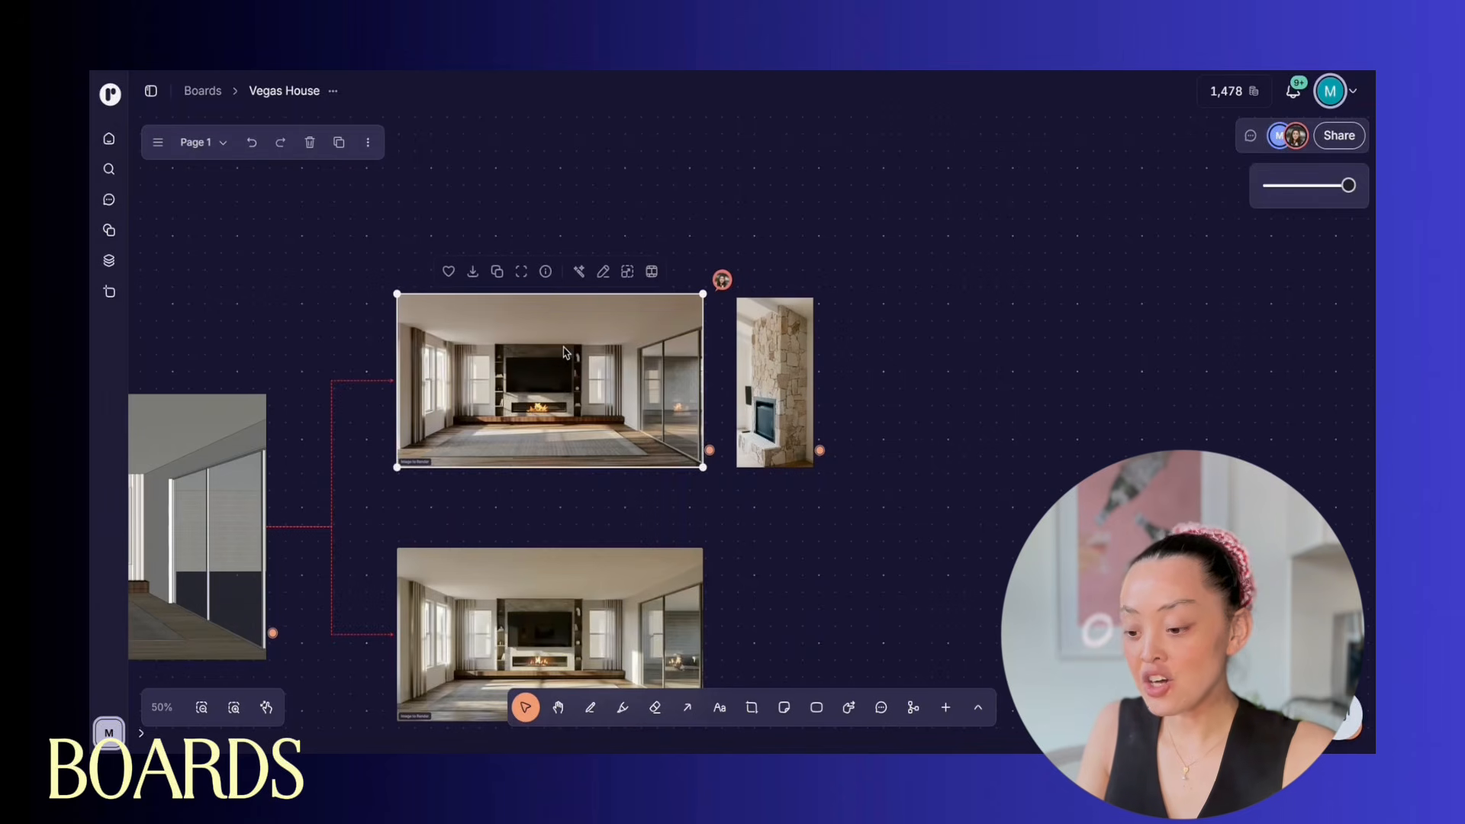
{"action": "left_click", "coordinate": [724, 537]}
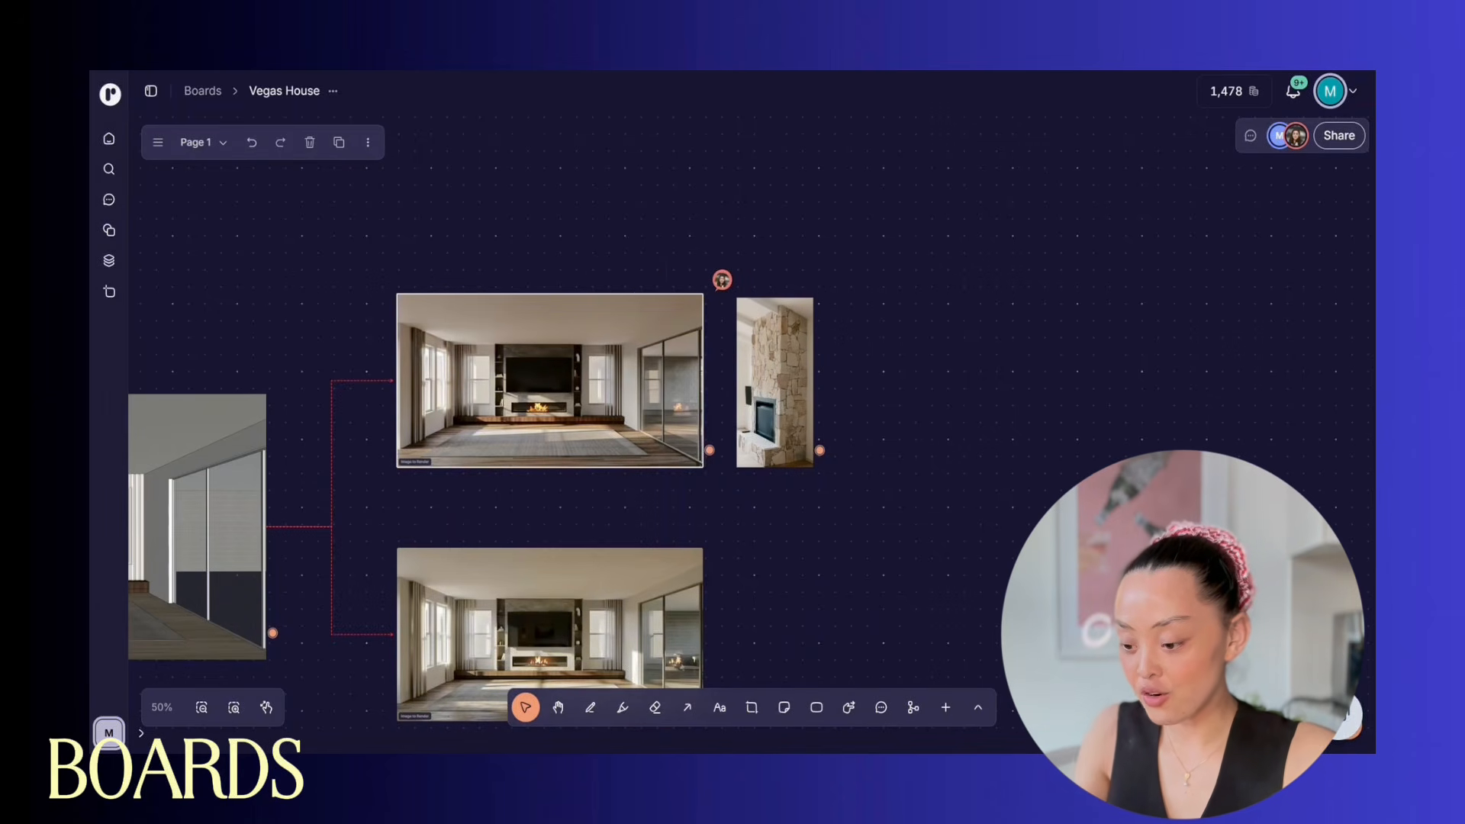
Add an Image to Render node connected to the upper OPT 01 render and place it beyond the stone fireplace image
{"action": "left_click_drag", "start_coordinate": [710, 450], "coordinate": [727, 325]}
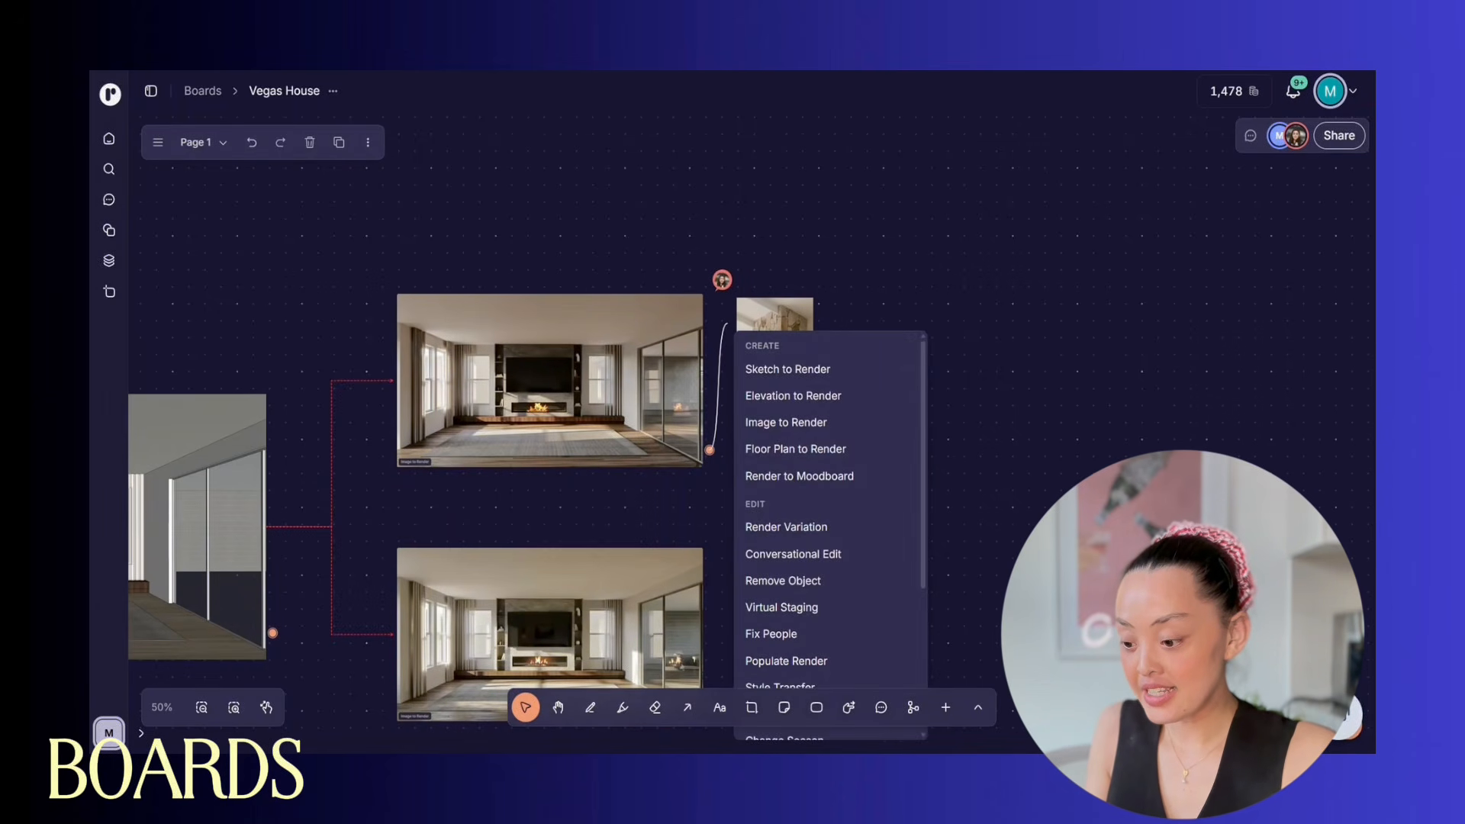
{"action": "left_click", "coordinate": [789, 427]}
{"action": "left_click_drag", "start_coordinate": [826, 299], "coordinate": [897, 274]}
{"action": "left_click", "coordinate": [1119, 256]}
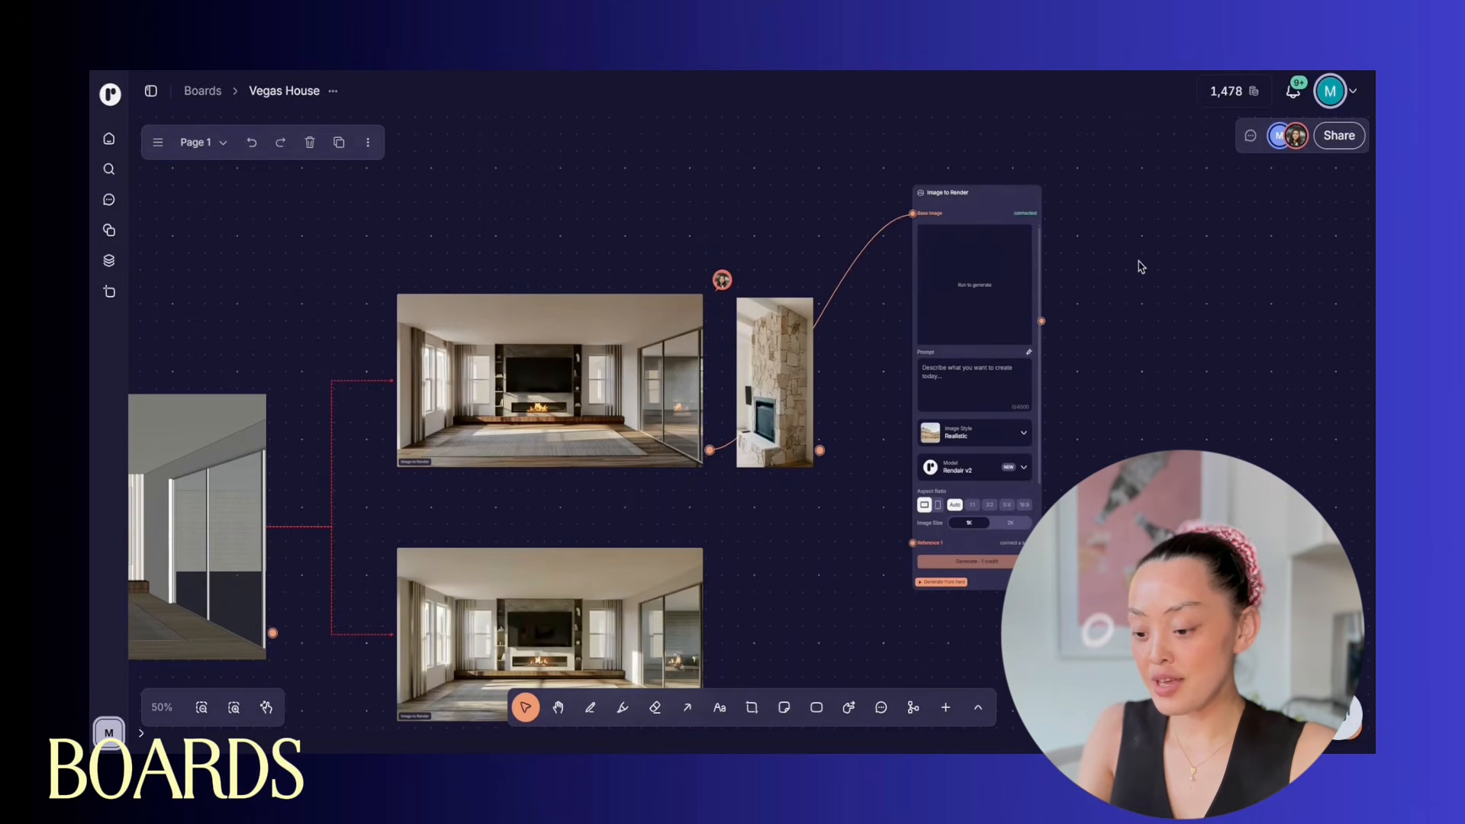
Connect the stone fireplace image as a reference and prompt "change this fireplace materials to this reference image stone , keep the wood base"
{"action": "left_click_drag", "start_coordinate": [820, 451], "coordinate": [858, 474]}
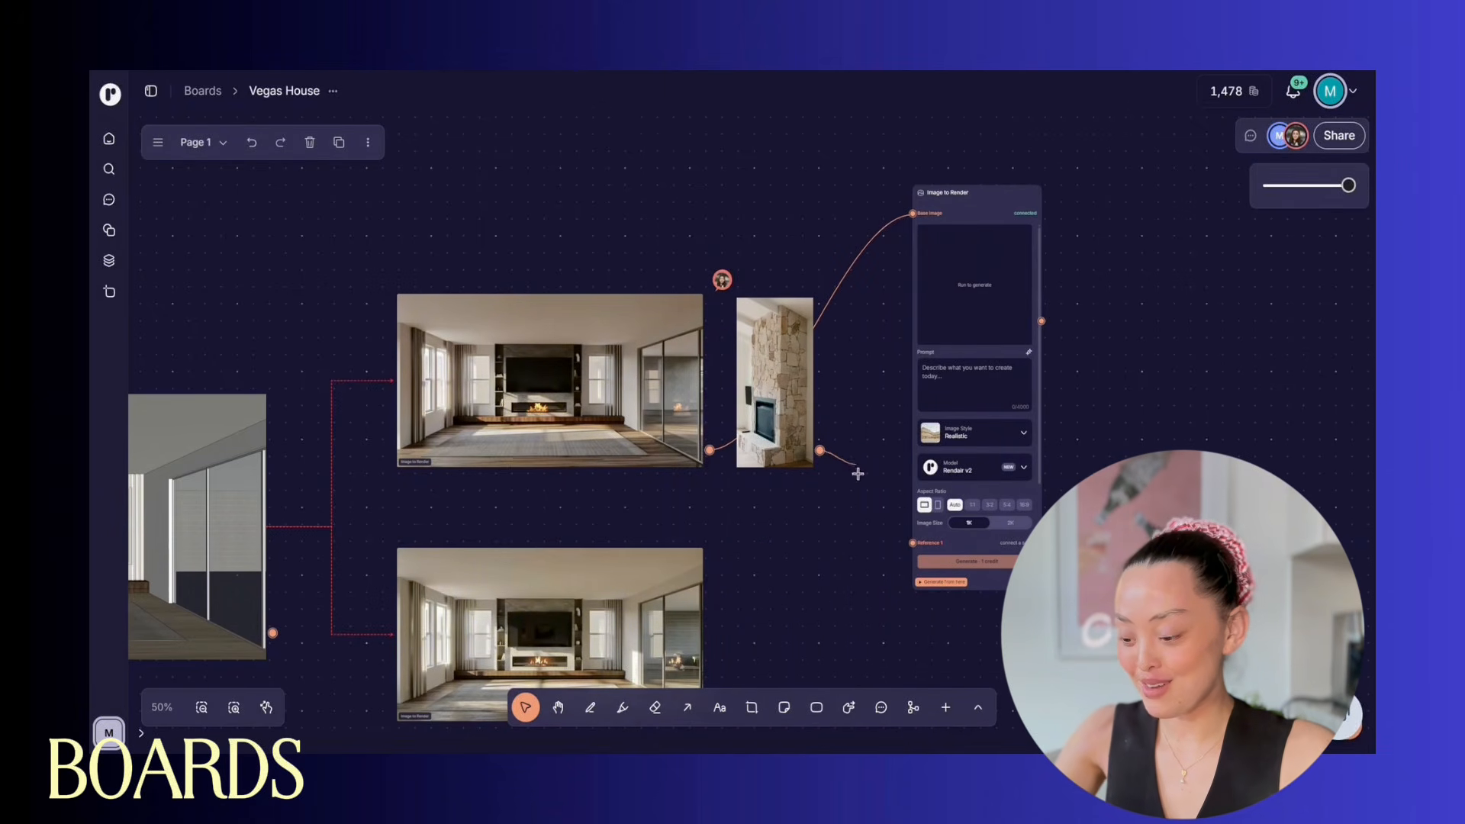
{"action": "left_click_drag", "start_coordinate": [908, 544], "coordinate": [912, 542]}
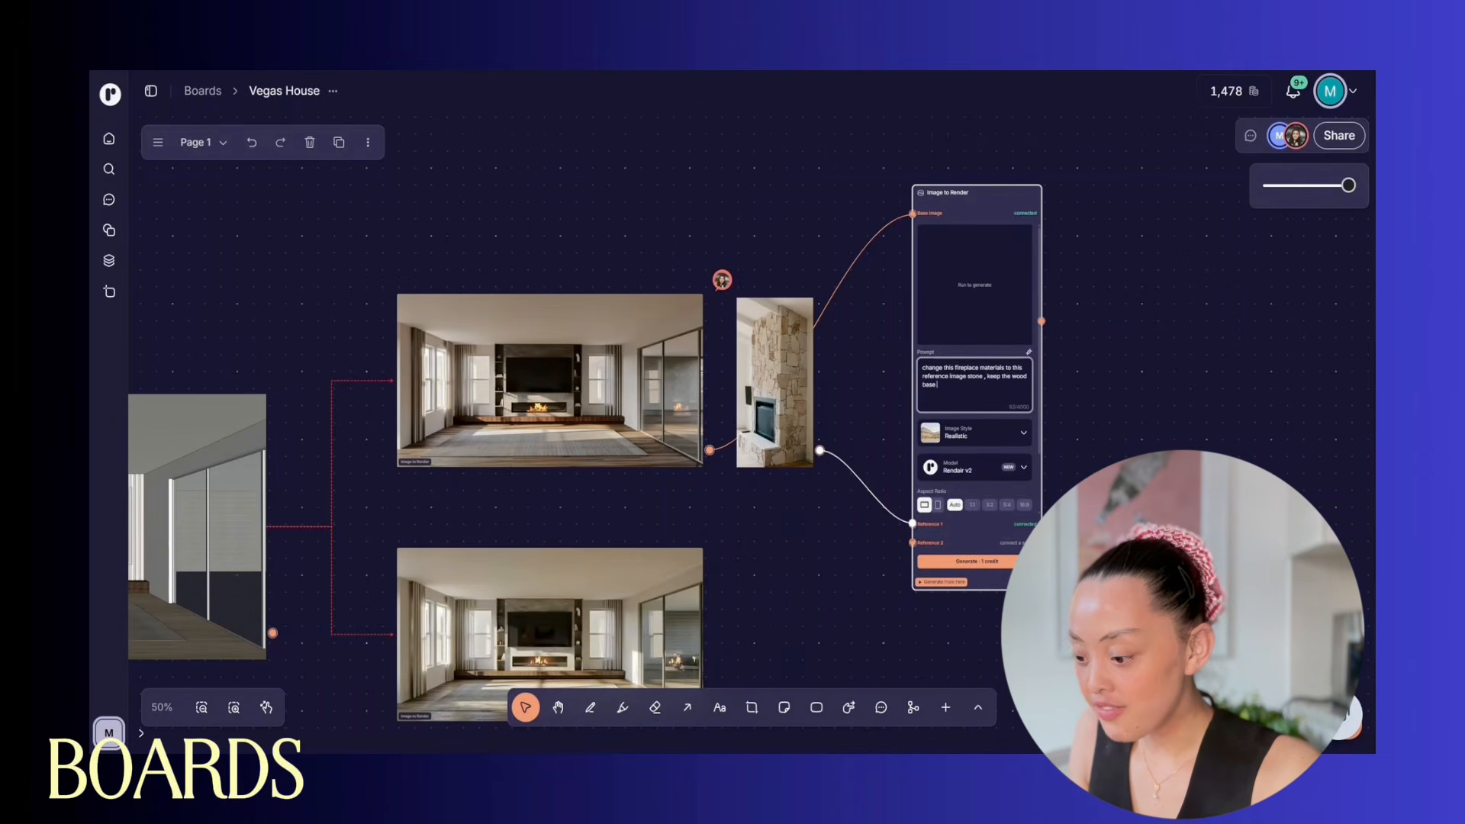
Set the node's model to Nano Banana Pro and generate the render
{"action": "left_click", "coordinate": [1022, 469]}
{"action": "scroll", "coordinate": [1007, 549], "scroll_direction": "down", "scroll_amount": 3}
{"action": "left_click", "coordinate": [998, 582]}
{"action": "left_click", "coordinate": [972, 563]}
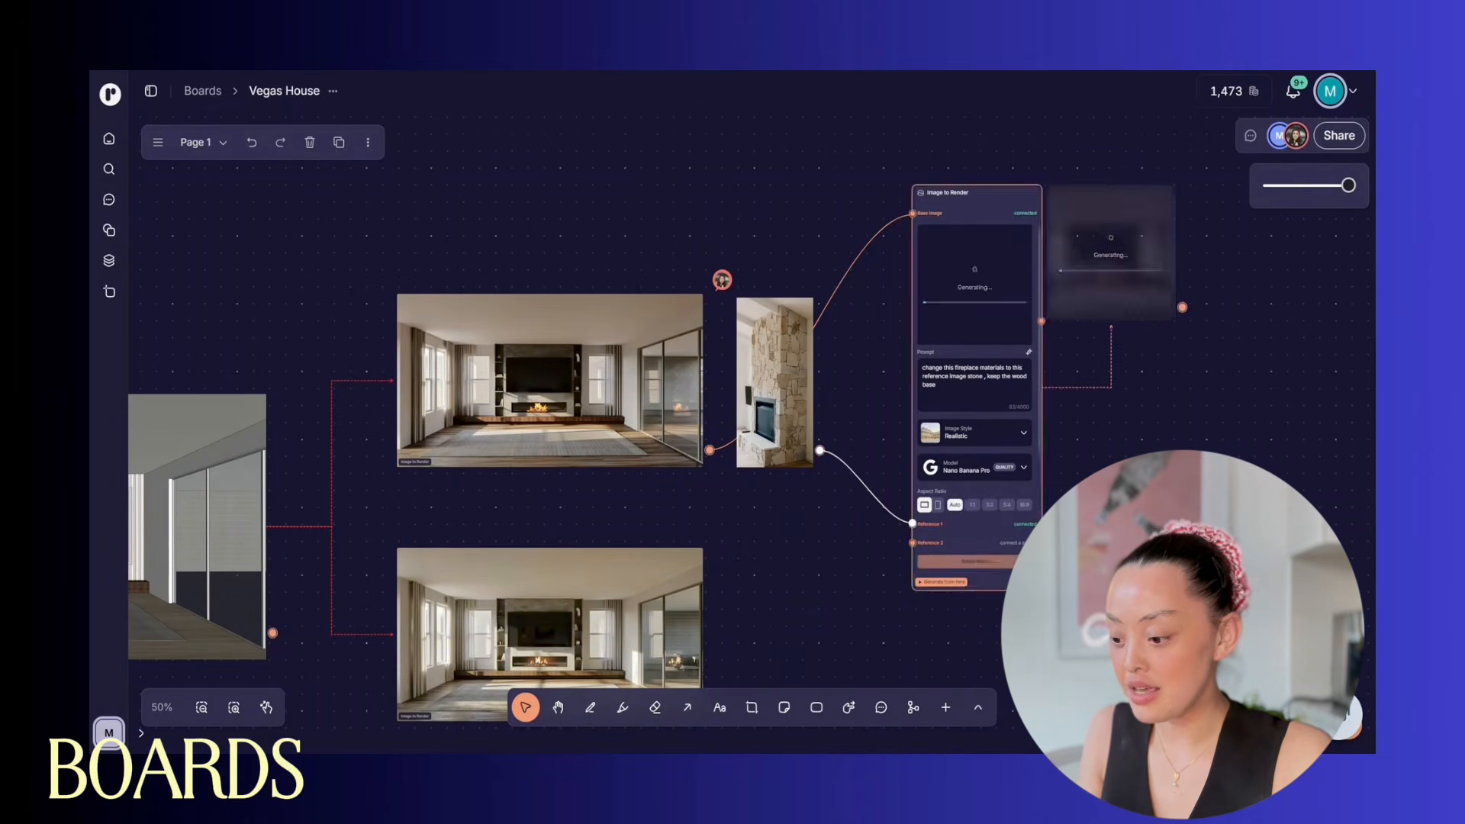
View the generated stone fireplace render enlarged and open its comparison view
{"action": "scroll", "coordinate": [1092, 386], "scroll_direction": "up", "scroll_amount": 5, "text": "ctrl"}
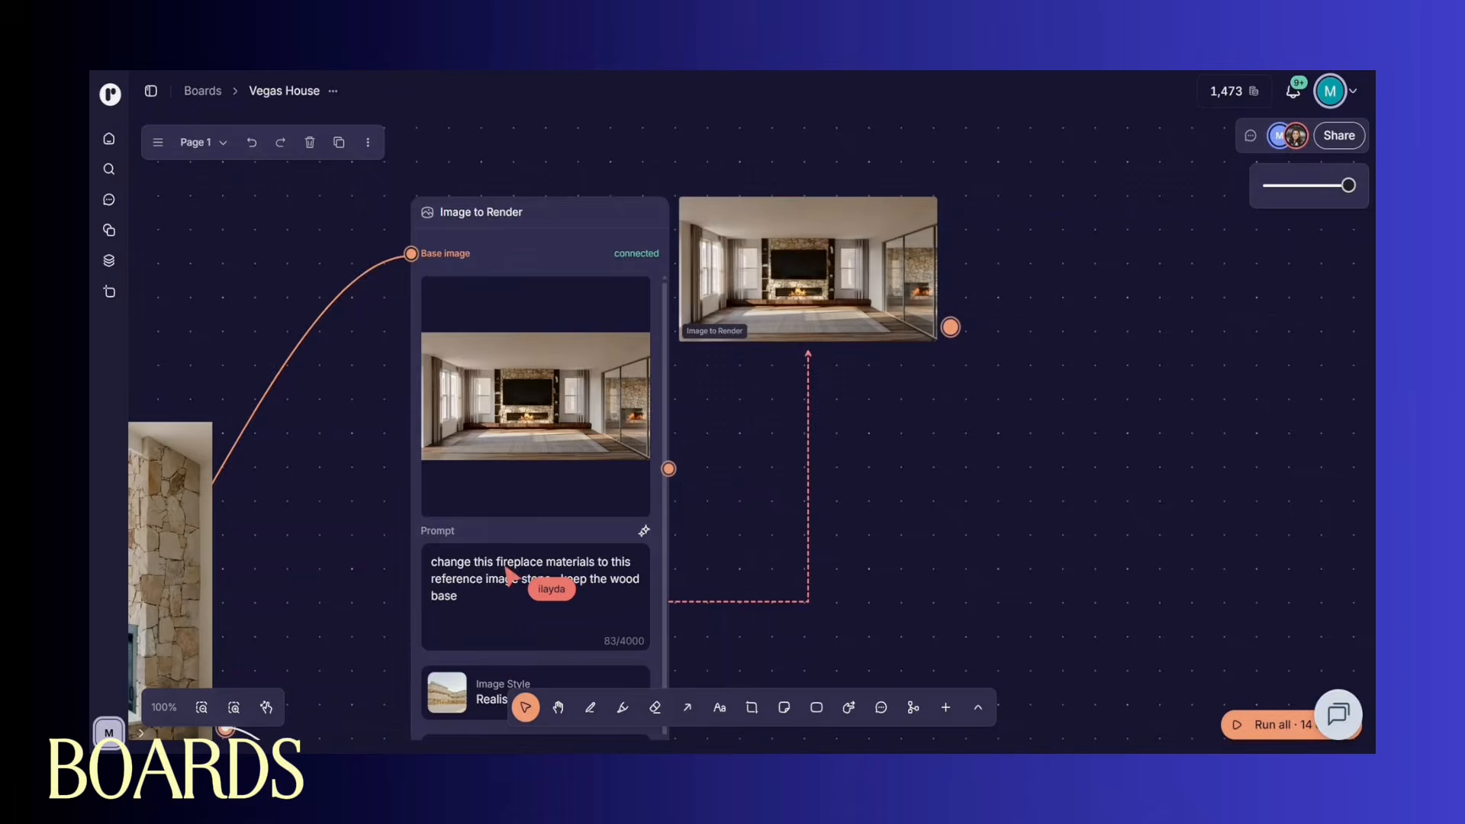
{"action": "scroll", "coordinate": [1200, 406], "scroll_direction": "up", "scroll_amount": 5, "text": "ctrl"}
{"action": "double_click", "coordinate": [804, 351]}
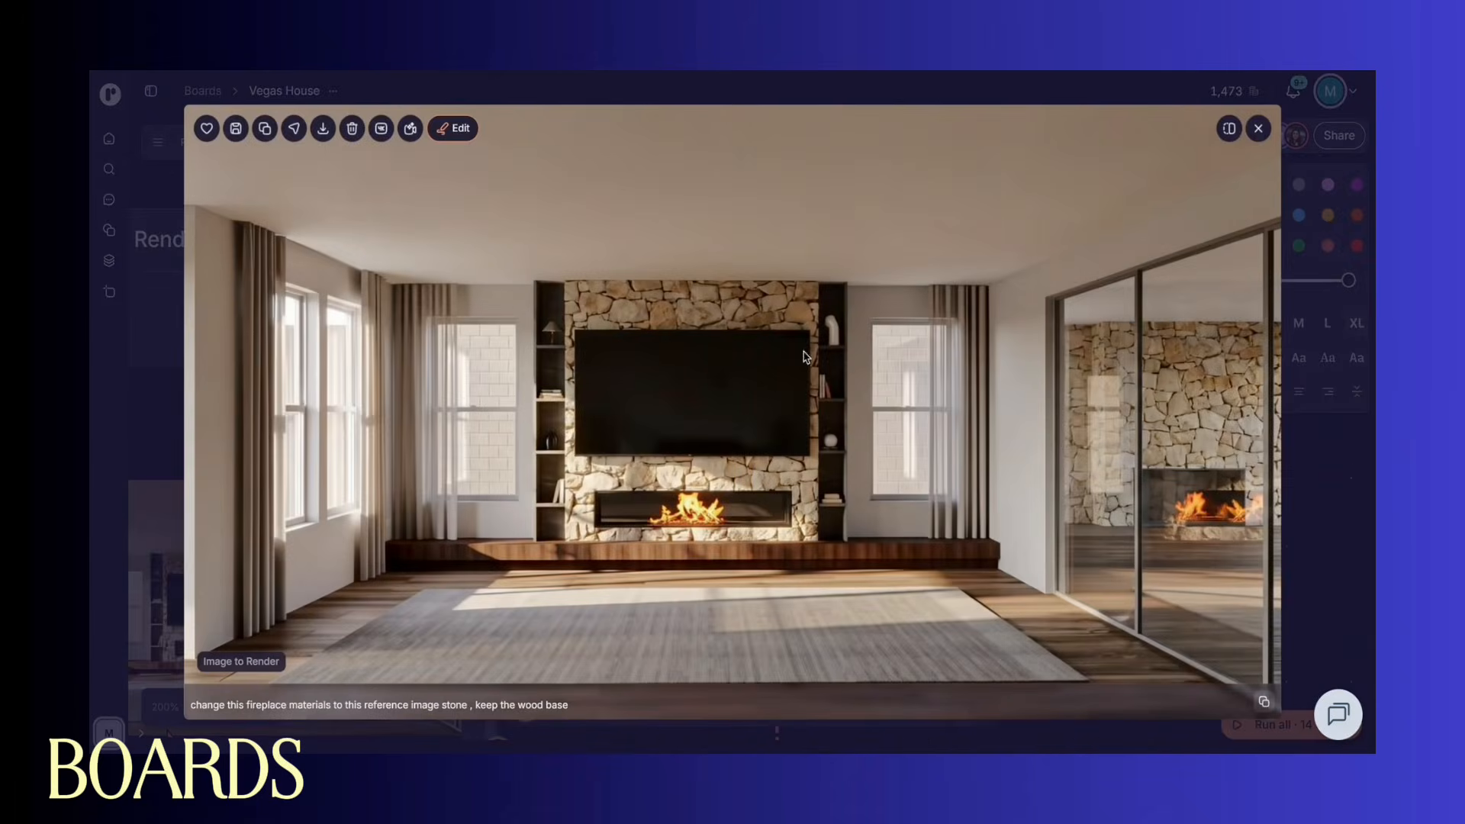
{"action": "left_click", "coordinate": [1228, 129]}
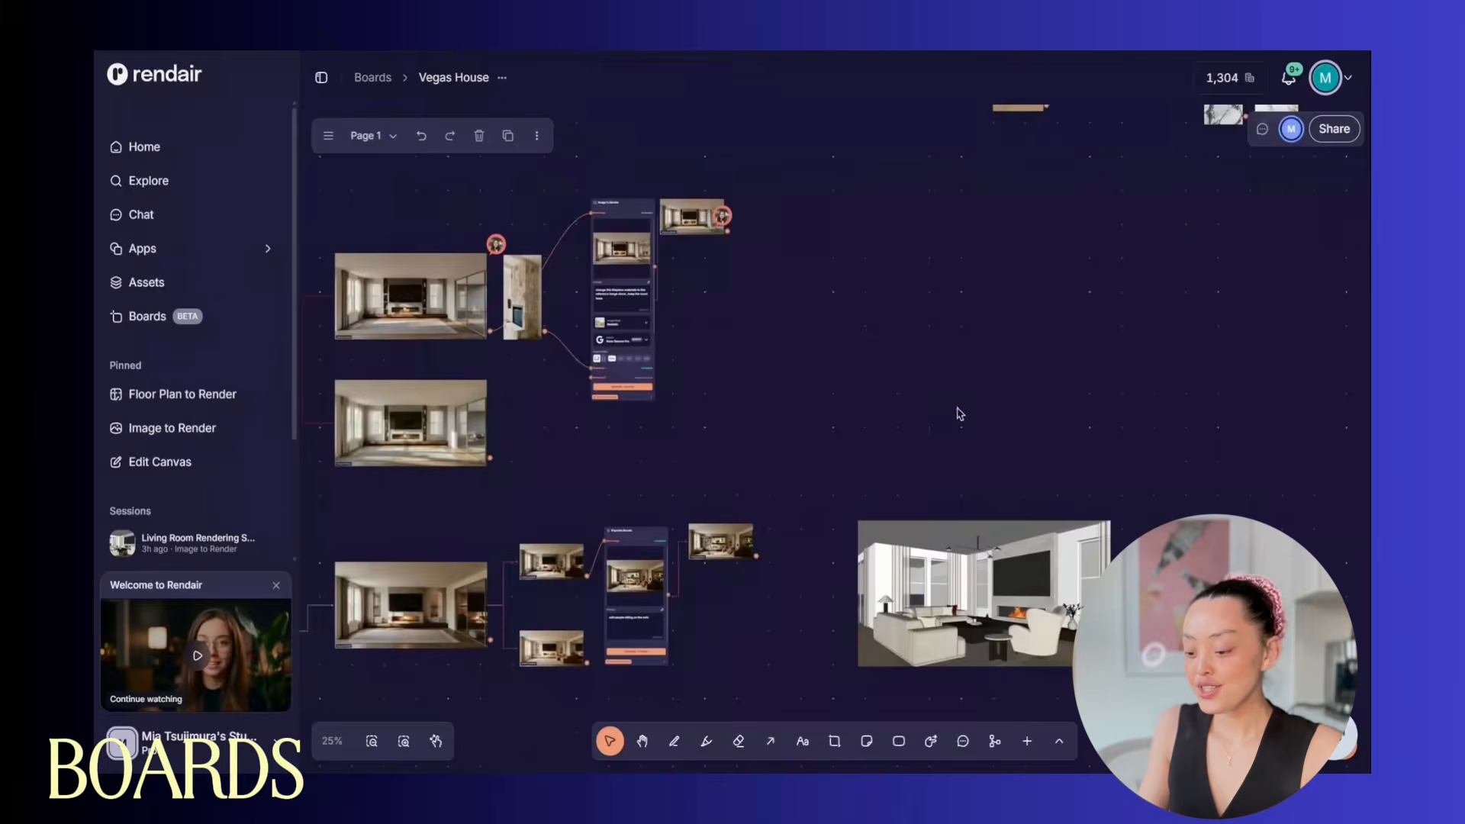
Open Image to Render for the furnished living-room image with the sofas and white armchair
{"action": "middle_click_drag", "start_coordinate": [1093, 377], "coordinate": [834, 324]}
{"action": "key", "text": "ctrl+="}
{"action": "middle_click_drag", "start_coordinate": [801, 431], "coordinate": [1003, 326]}
{"action": "left_click", "coordinate": [916, 328]}
{"action": "left_click", "coordinate": [785, 264]}
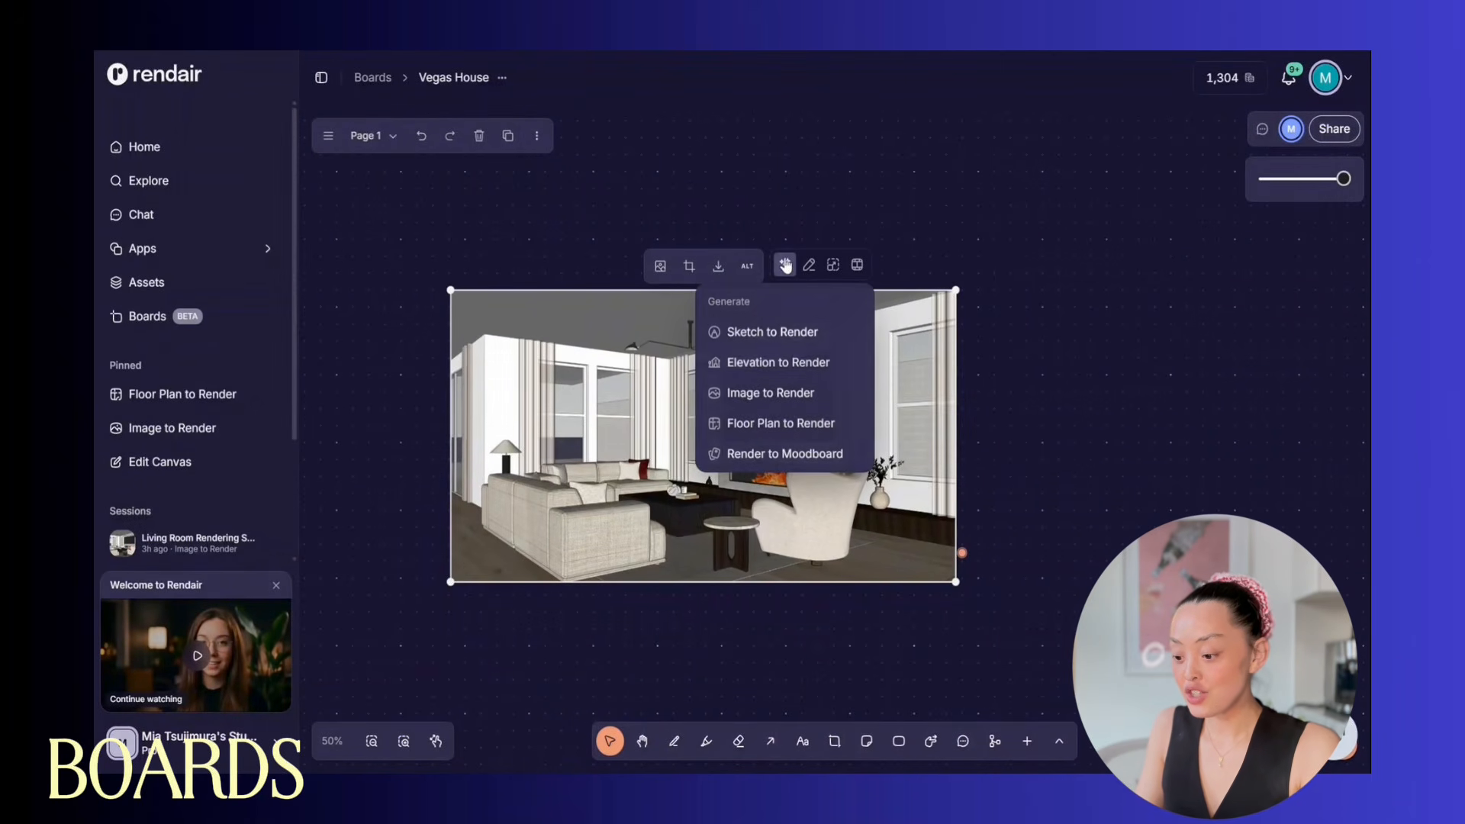
{"action": "left_click", "coordinate": [751, 398]}
Generate one render with the prompt "render this living room, do not change or add anything else"
{"action": "left_click", "coordinate": [1175, 534]}
{"action": "type", "text": "render this living room, do not change or add anything else"}
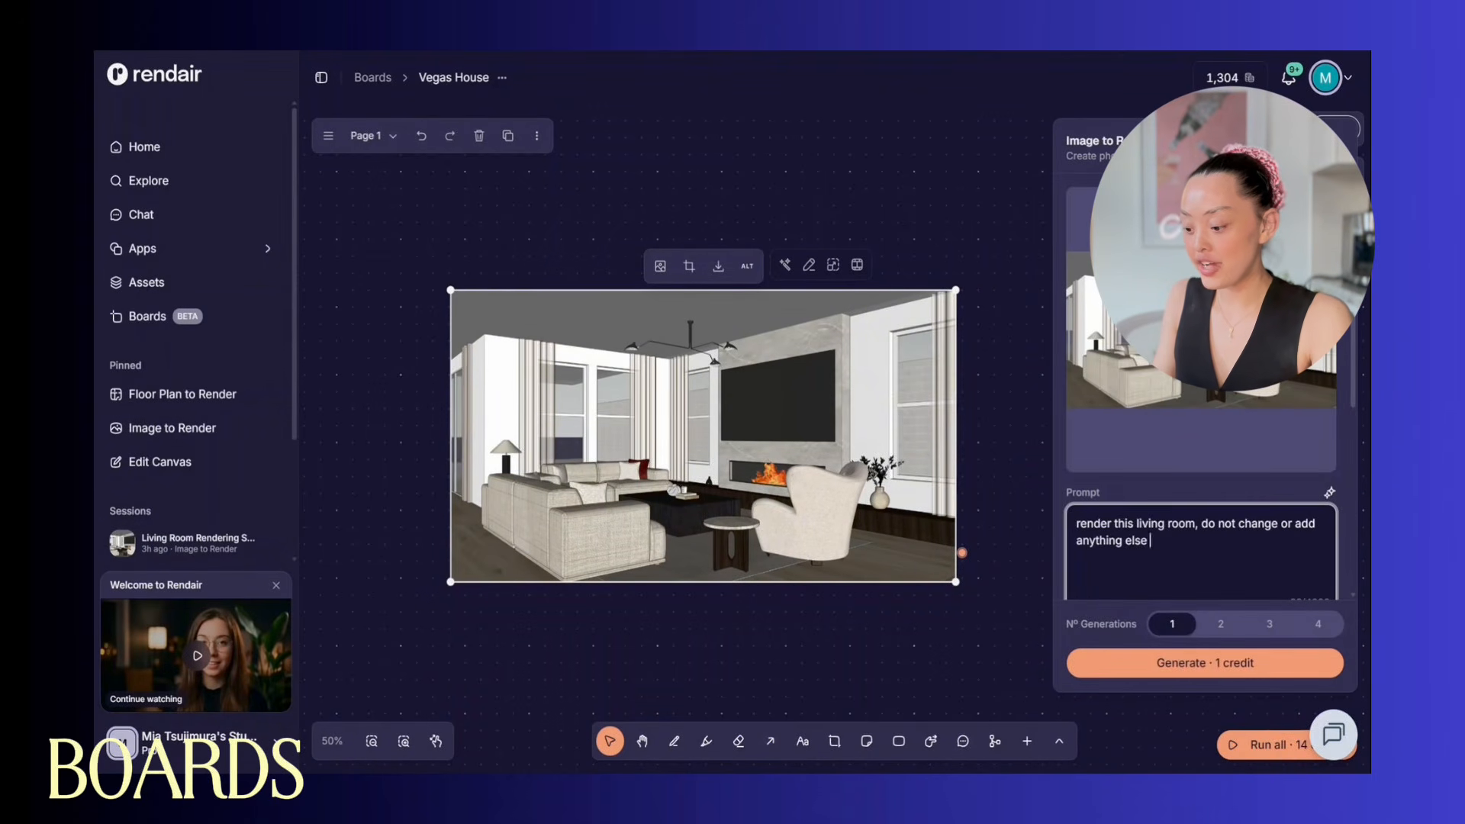
{"action": "scroll", "coordinate": [1202, 412], "scroll_direction": "down", "scroll_amount": 5}
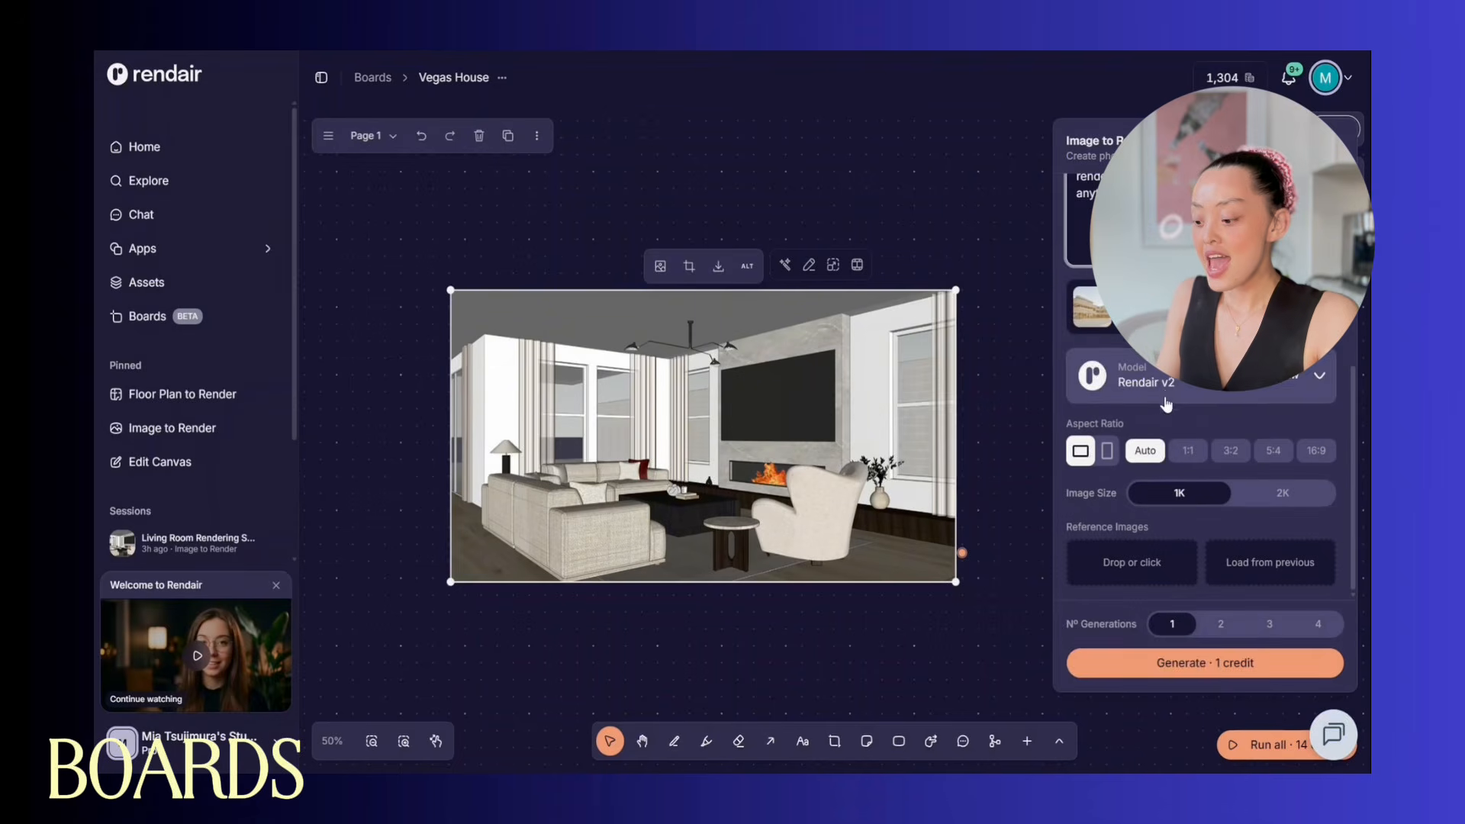
{"action": "left_click", "coordinate": [1164, 663]}
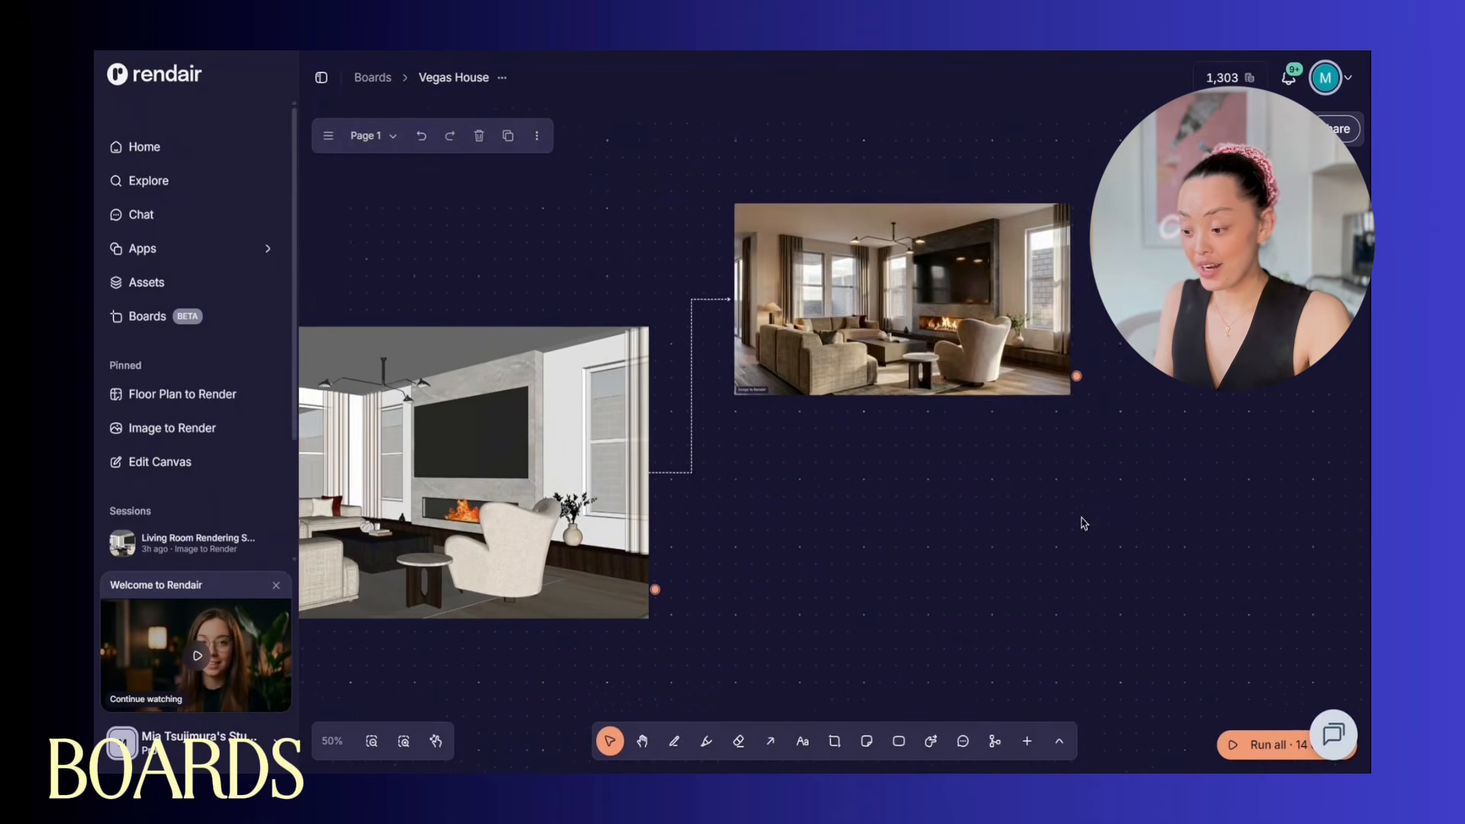
Open Change Material for the new furnished living-room render
{"action": "middle_click_drag", "start_coordinate": [943, 618], "coordinate": [927, 648]}
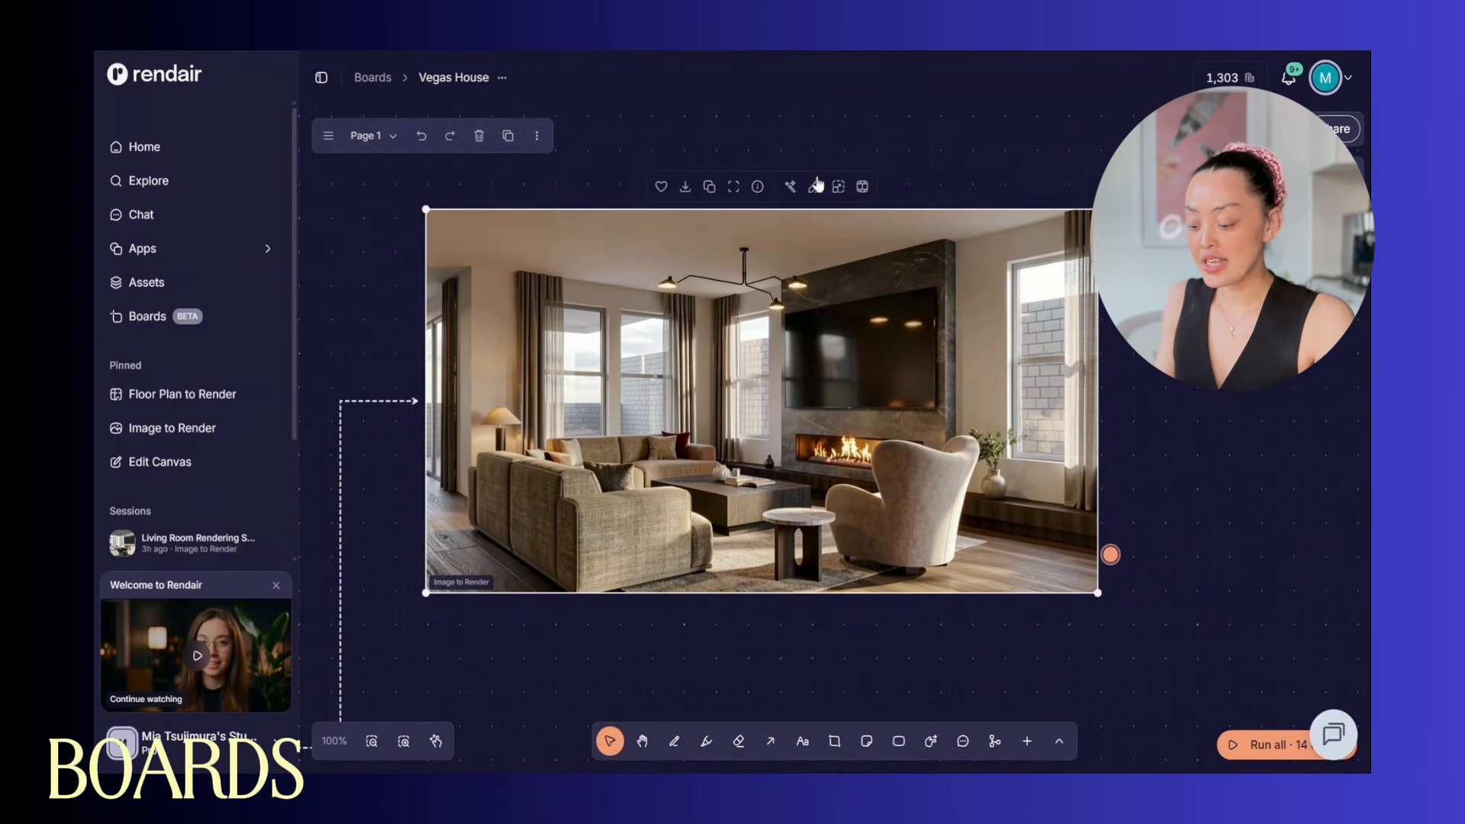
{"action": "left_click", "coordinate": [815, 187]}
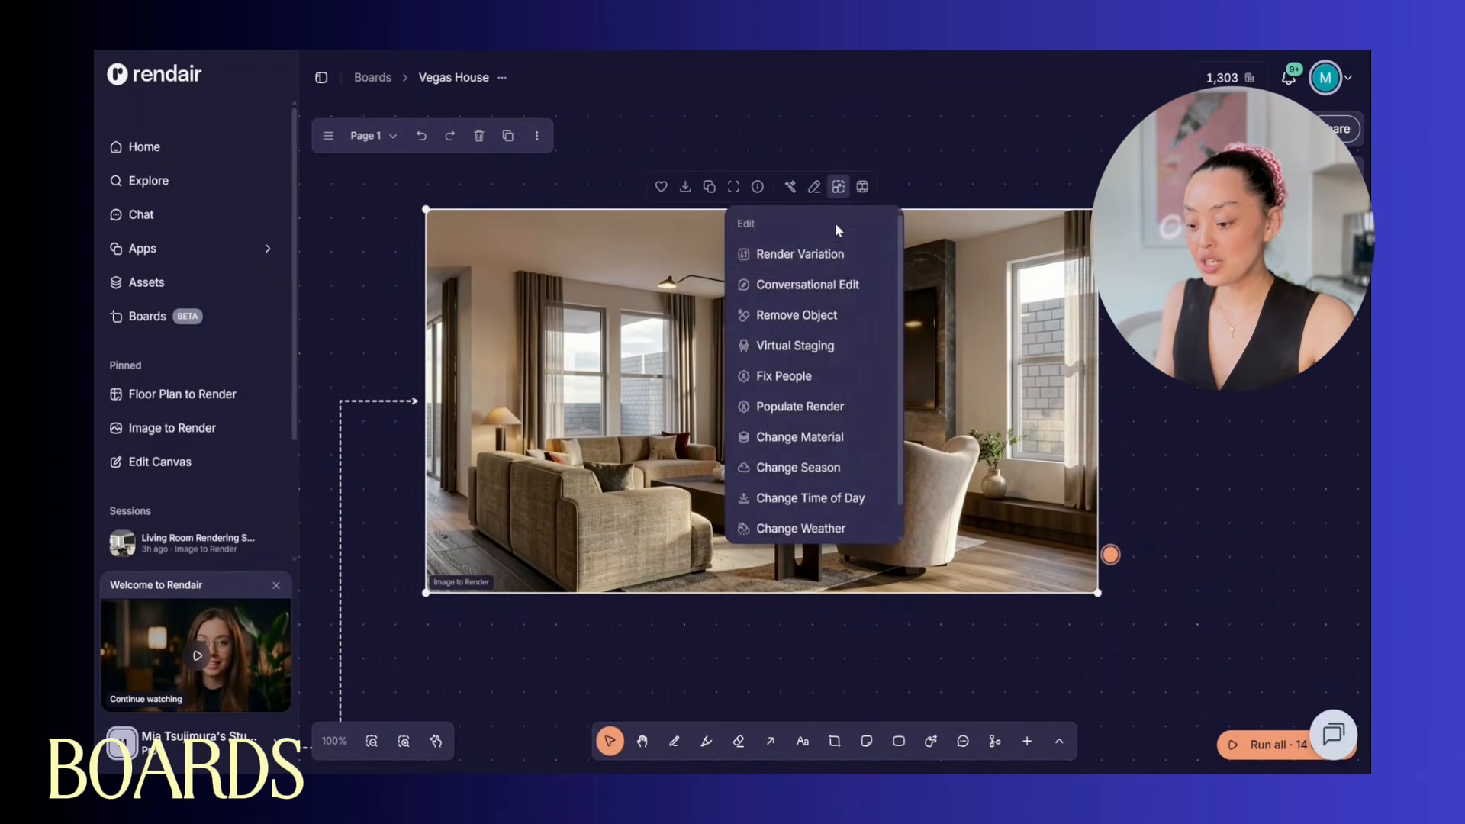
{"action": "left_click", "coordinate": [825, 438]}
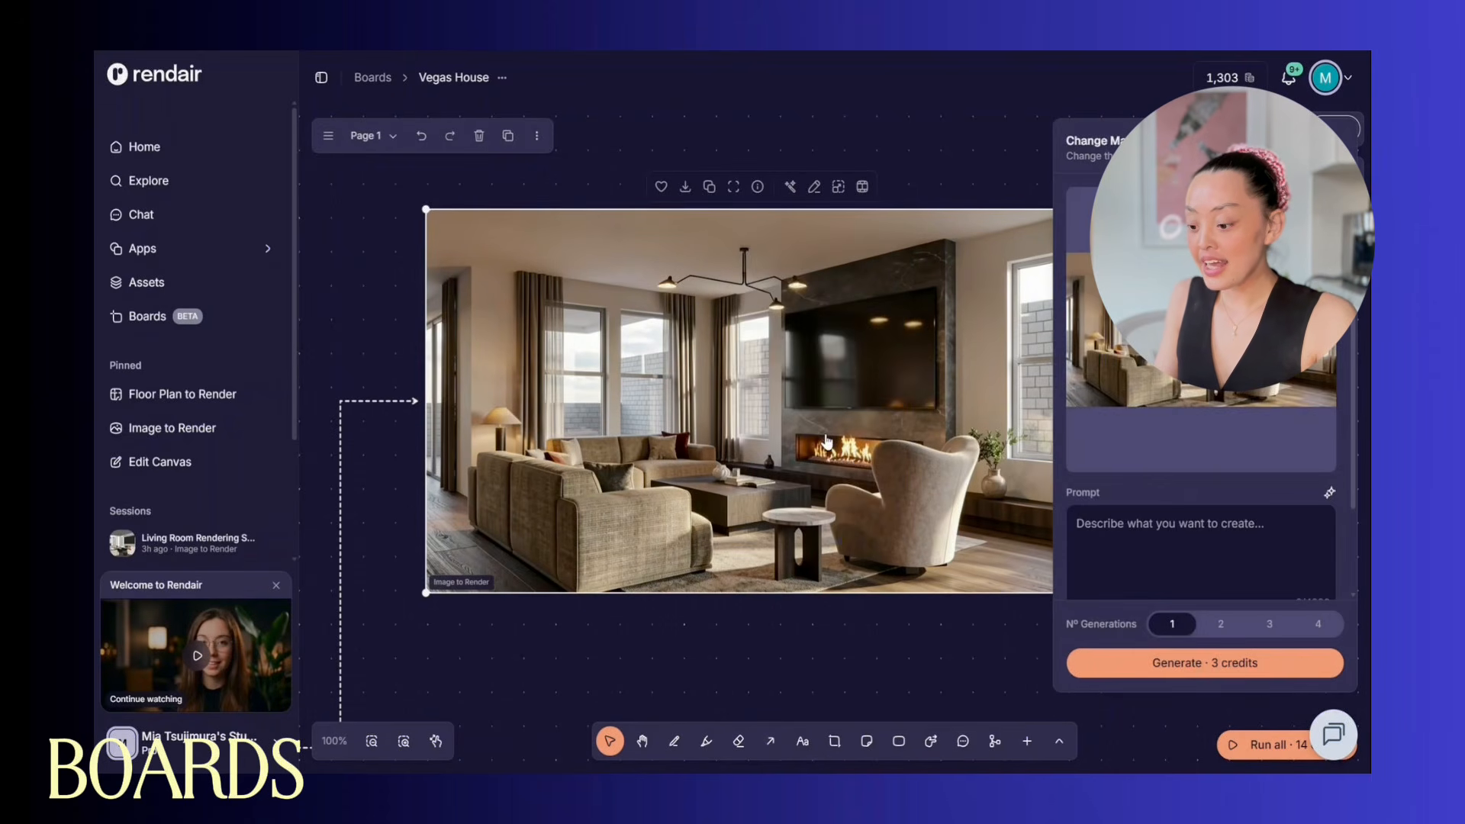
Enter the prompt "Change the lounge chair material of the sofa to this stripe fabric as image - do not change anything else"
{"action": "left_click", "coordinate": [1099, 534]}
{"action": "type", "text": "Change th"}
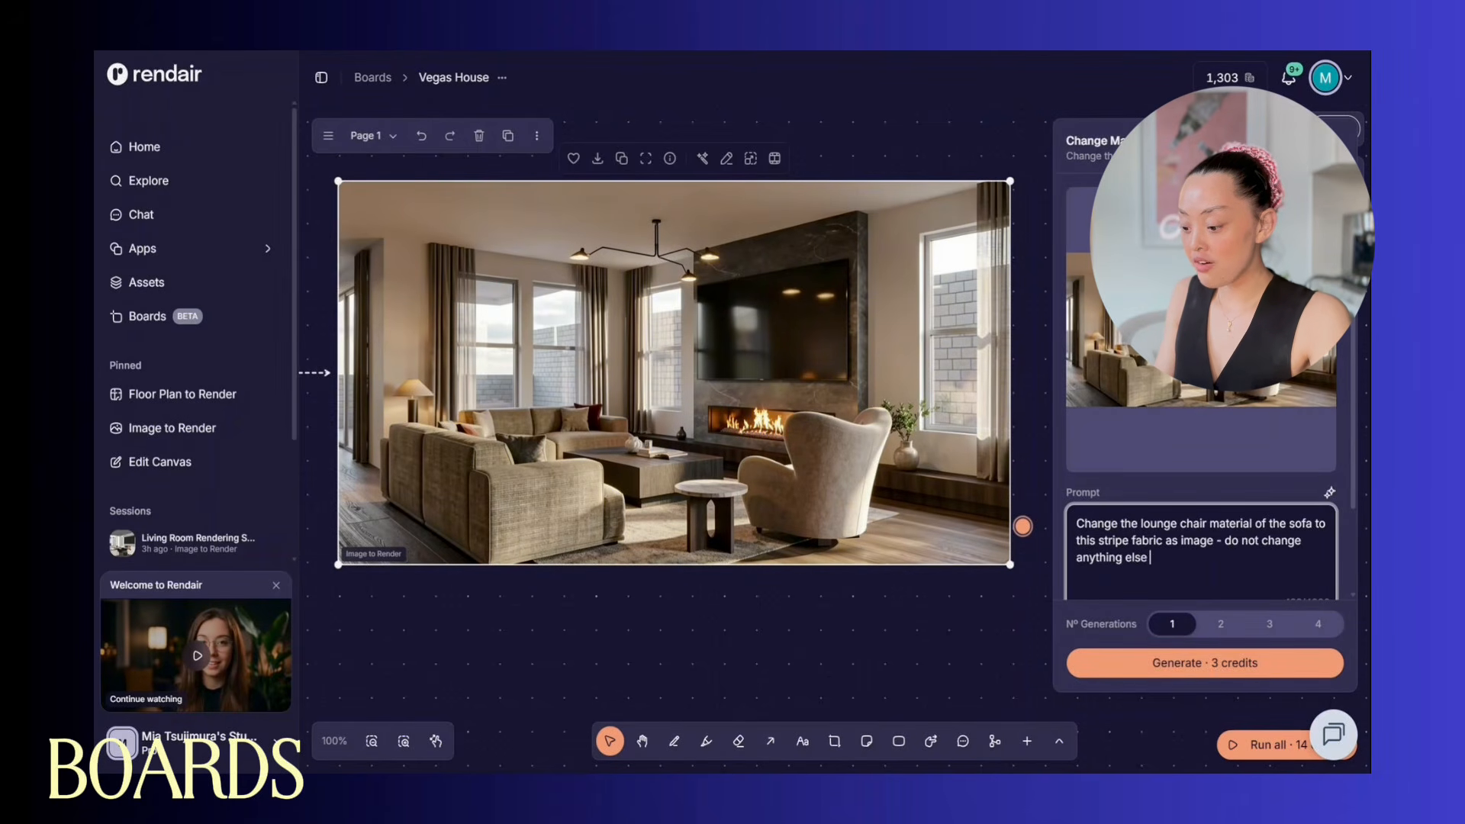
{"action": "scroll", "coordinate": [1271, 555], "scroll_direction": "down", "scroll_amount": 2}
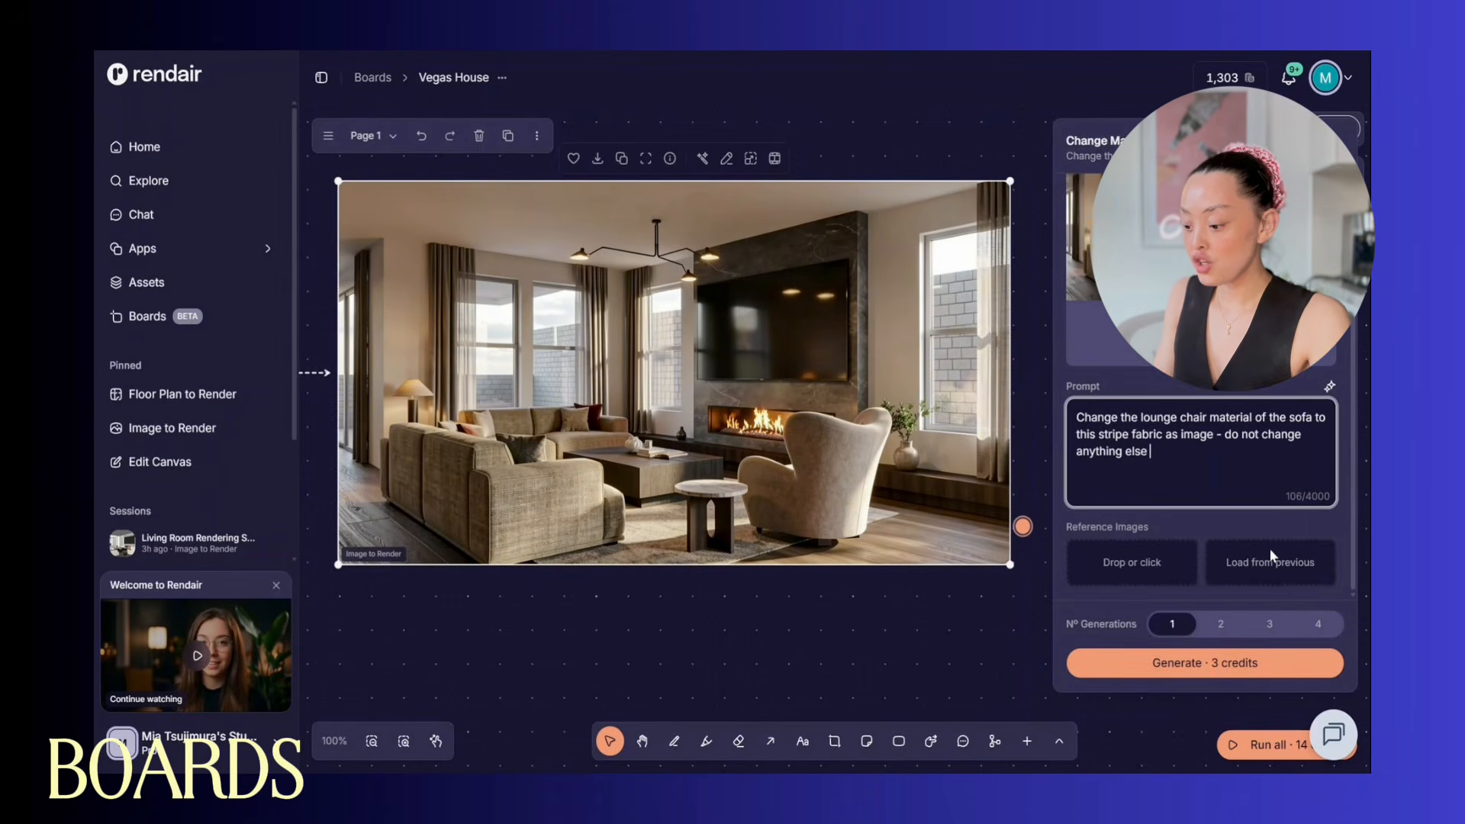
Add the striped fabric image as a reference and generate the material change
{"action": "left_click", "coordinate": [1132, 574]}
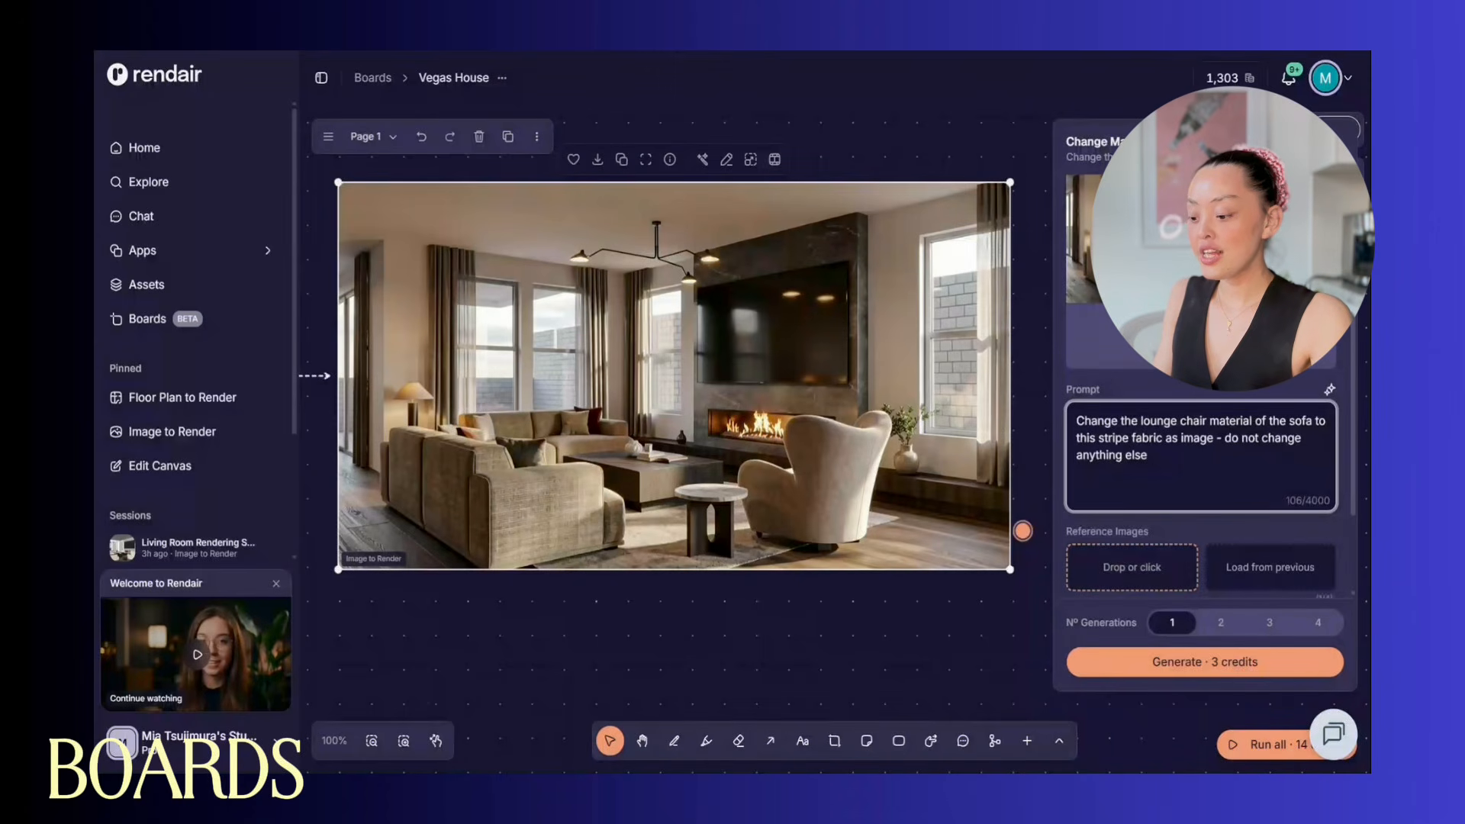
{"action": "scroll", "coordinate": [1131, 528], "scroll_direction": "down", "scroll_amount": 2}
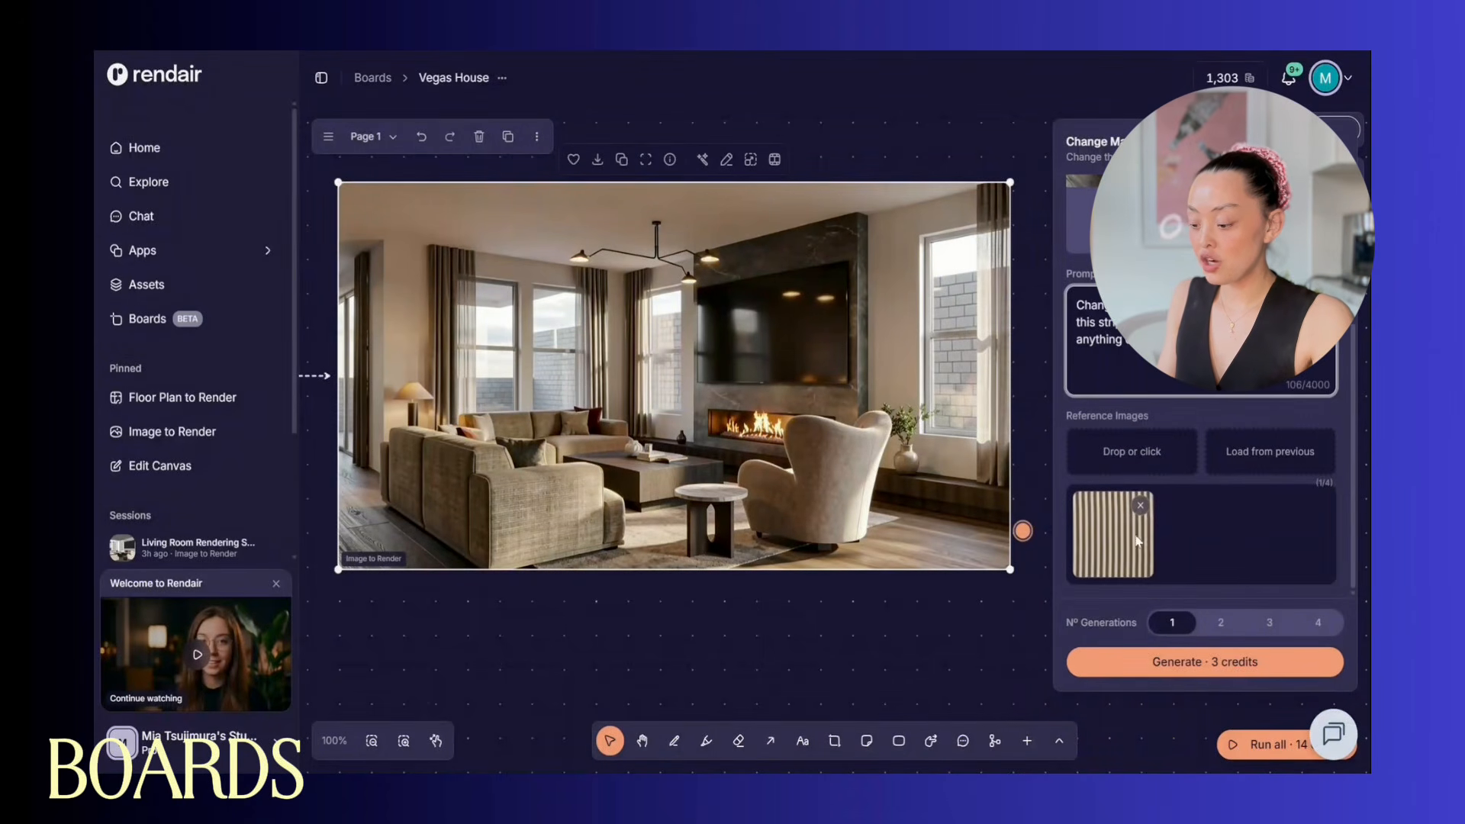
{"action": "left_click", "coordinate": [1213, 663]}
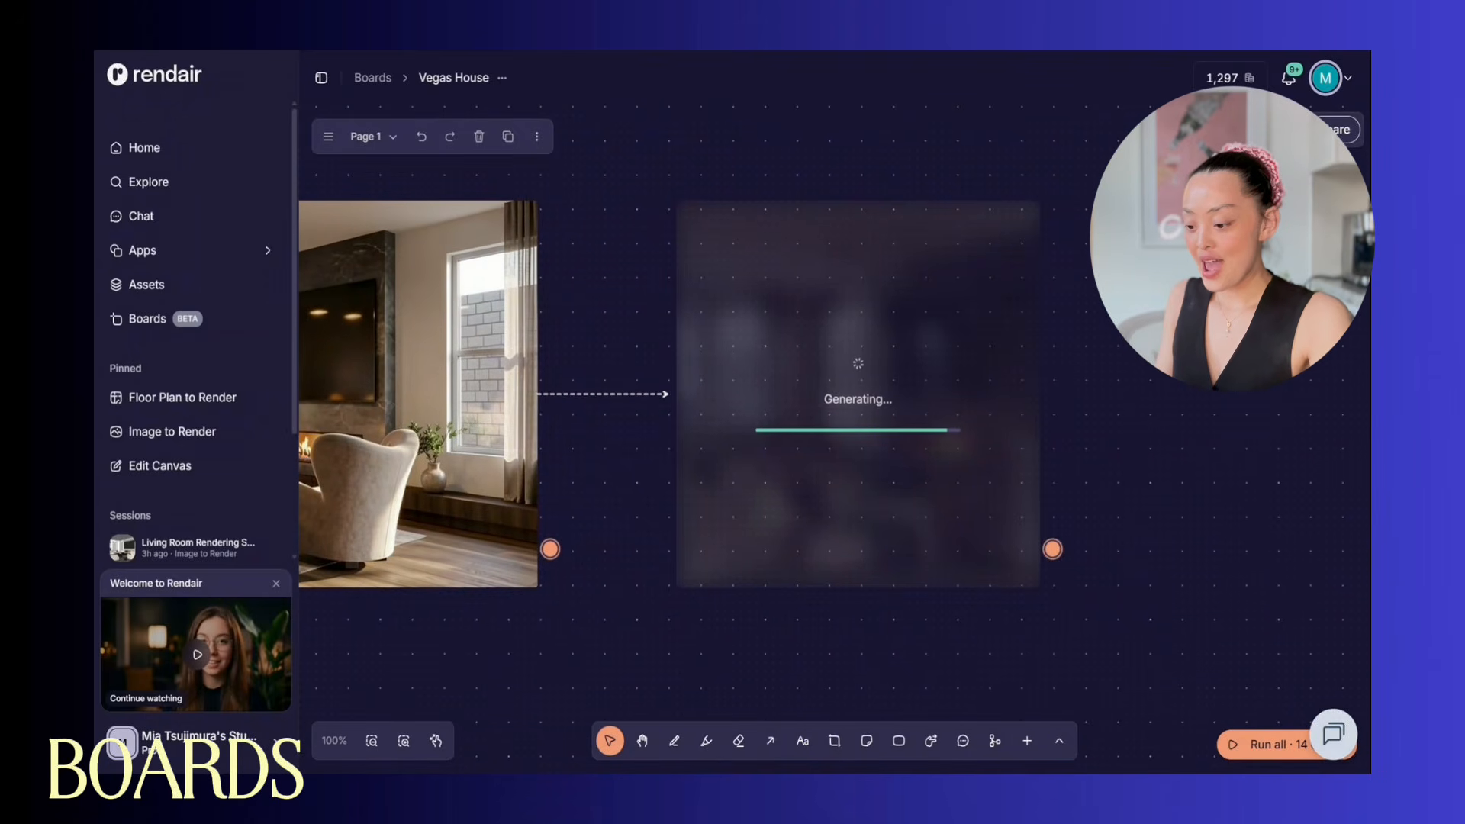
View the generated living-room render with the striped sofa fabric enlarged
{"action": "left_click_drag", "start_coordinate": [1039, 407], "coordinate": [1239, 605]}
{"action": "middle_click_drag", "start_coordinate": [1172, 634], "coordinate": [981, 630]}
{"action": "double_click", "coordinate": [908, 420]}
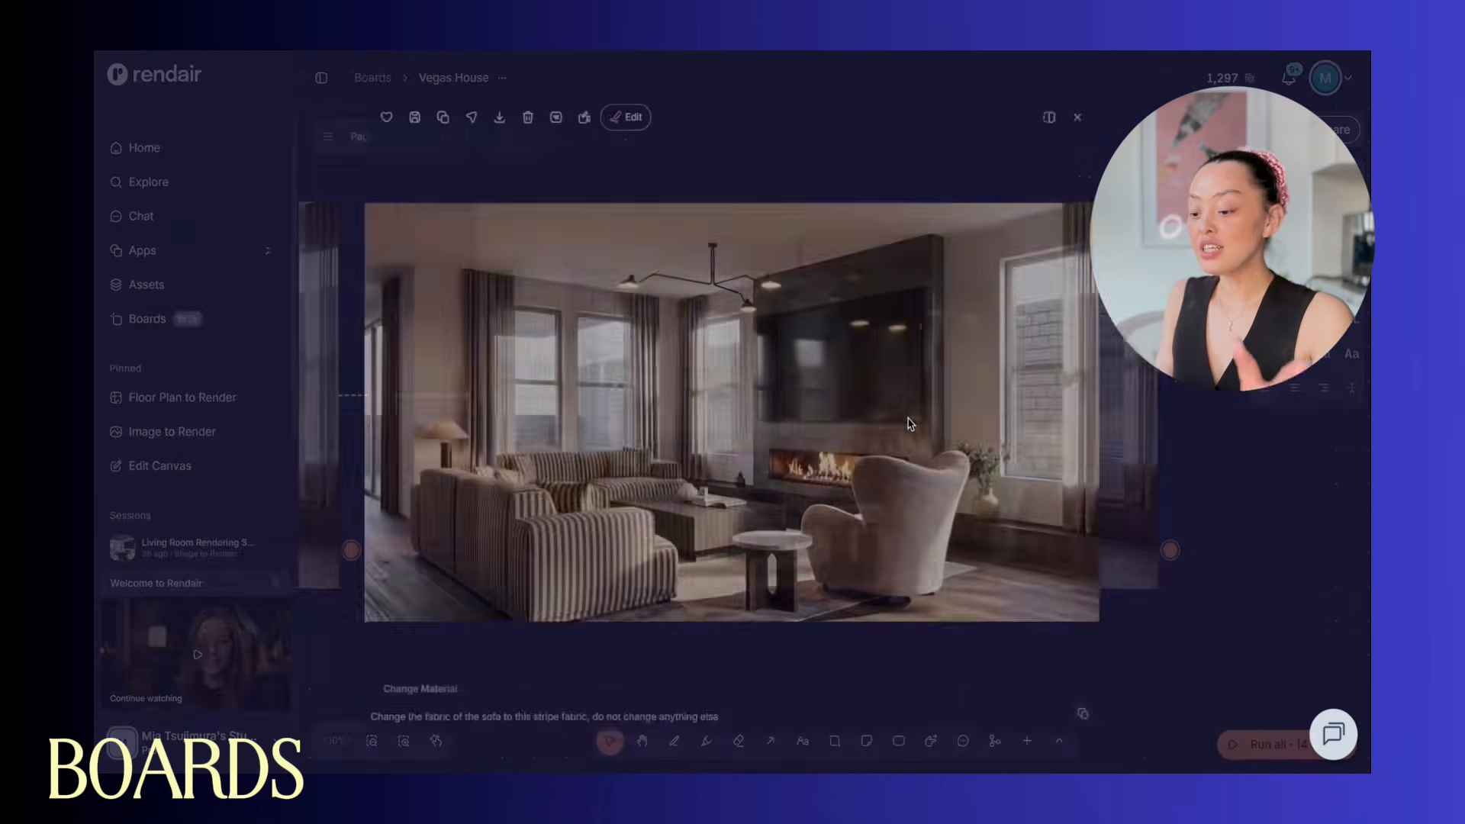
Compare the striped-sofa render with its previous version and close the enlarged view
{"action": "left_click_drag", "start_coordinate": [738, 418], "coordinate": [1204, 412]}
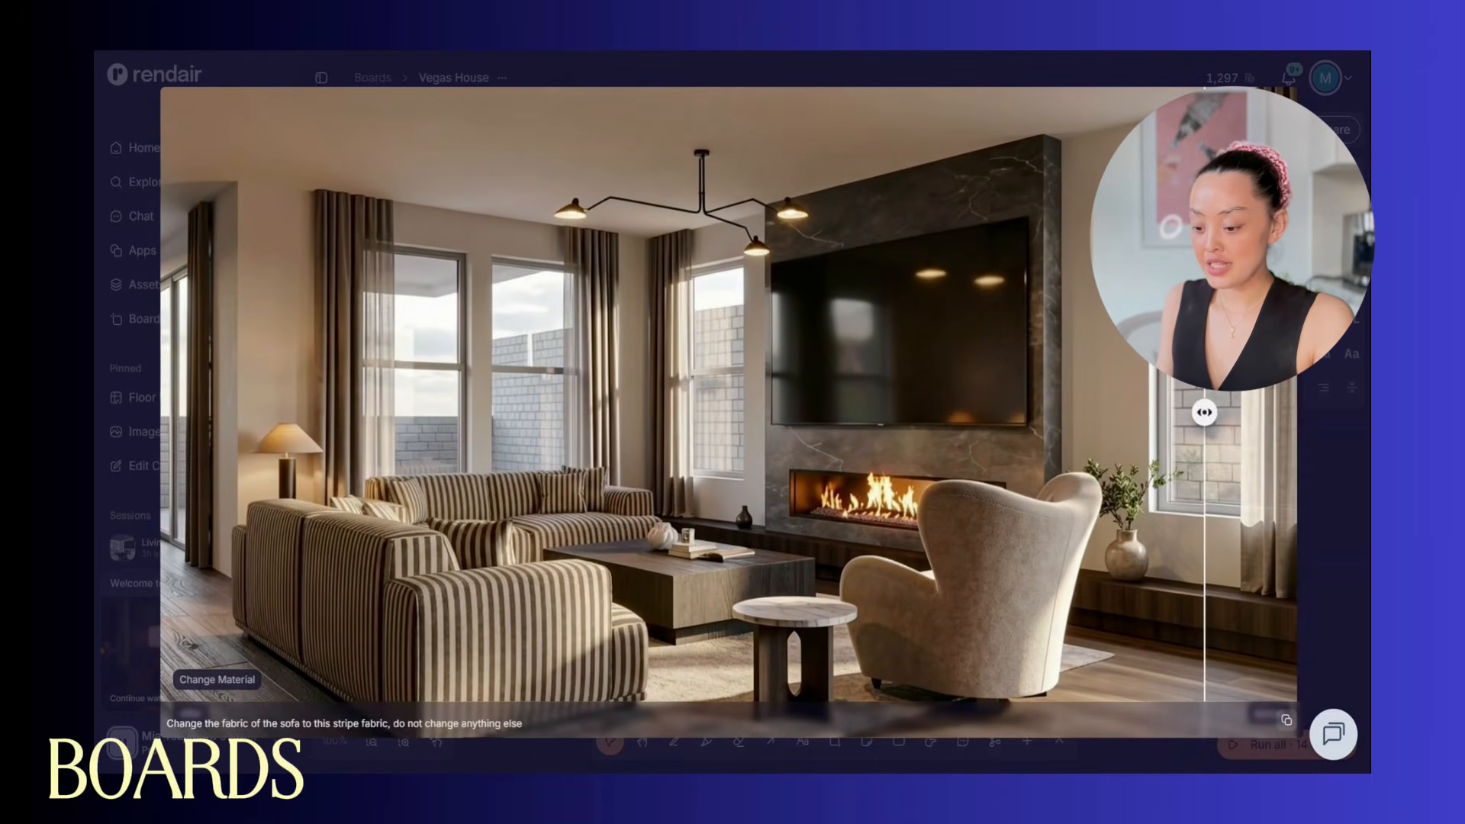
{"action": "key", "text": "Escape"}
Open Change Material for the striped-sofa render on the board
{"action": "middle_click_drag", "start_coordinate": [1270, 519], "coordinate": [939, 503]}
{"action": "left_click", "coordinate": [751, 456]}
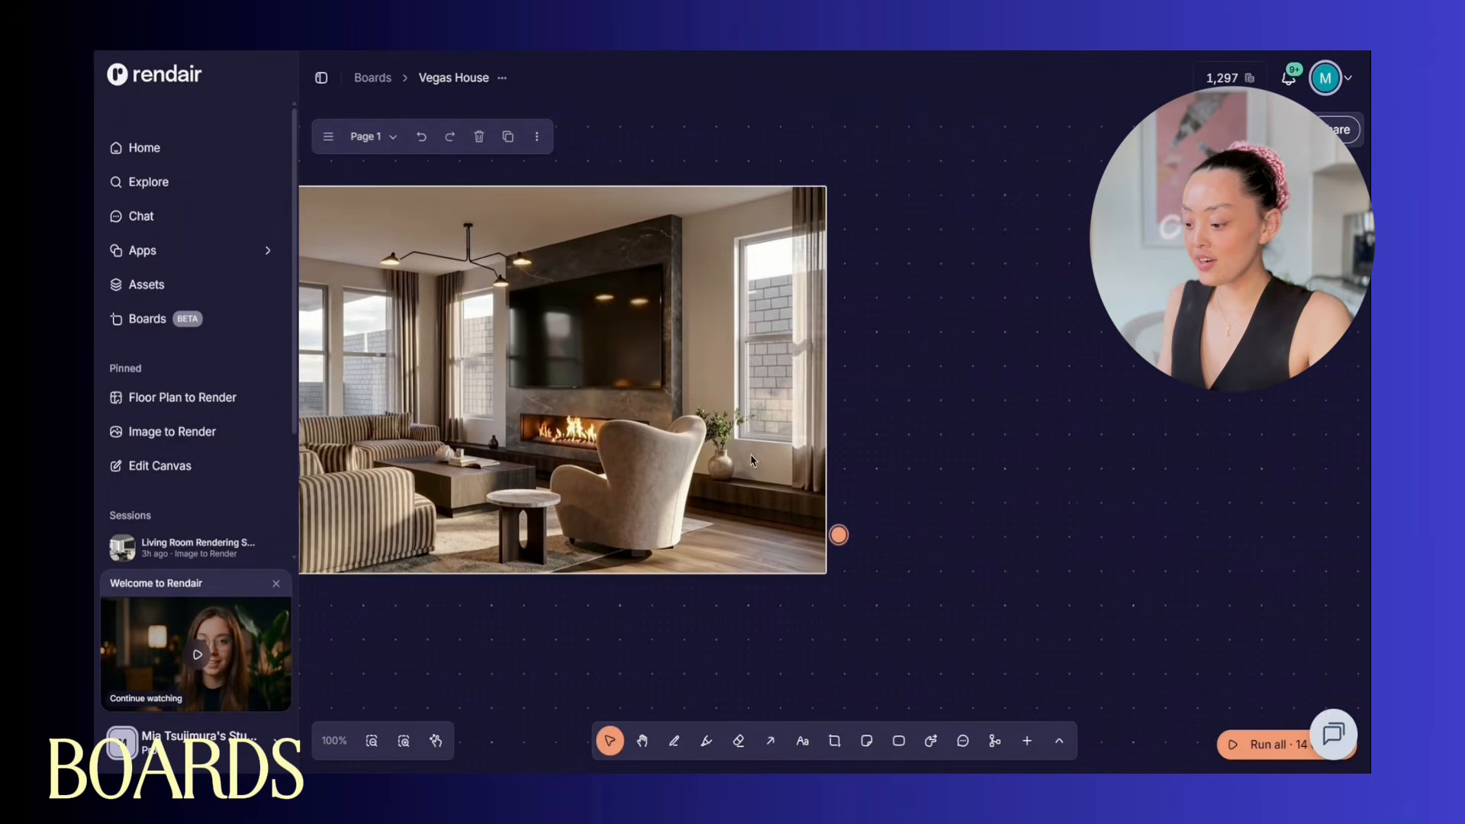
{"action": "left_click", "coordinate": [540, 166]}
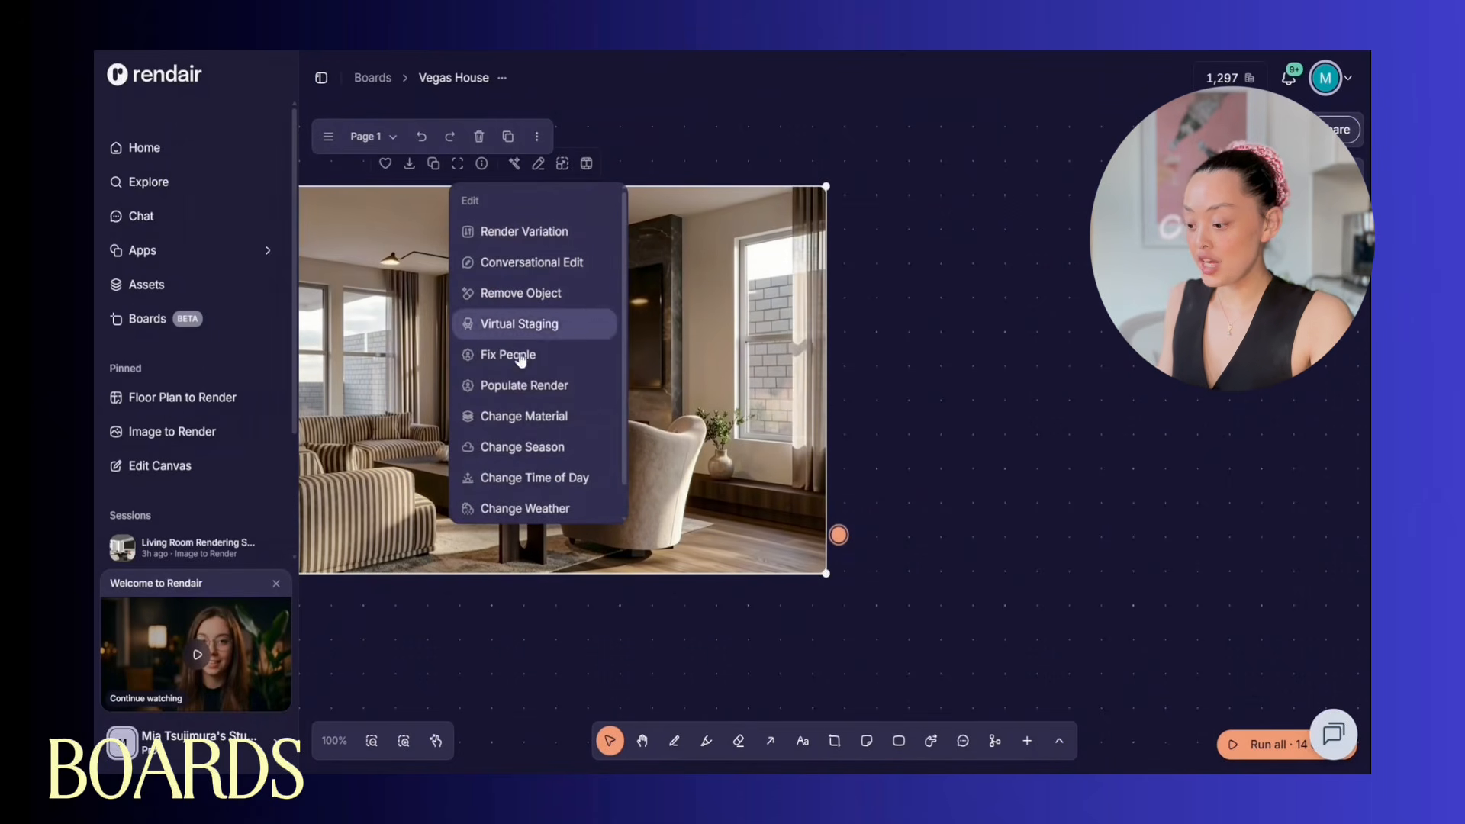
{"action": "left_click", "coordinate": [524, 416]}
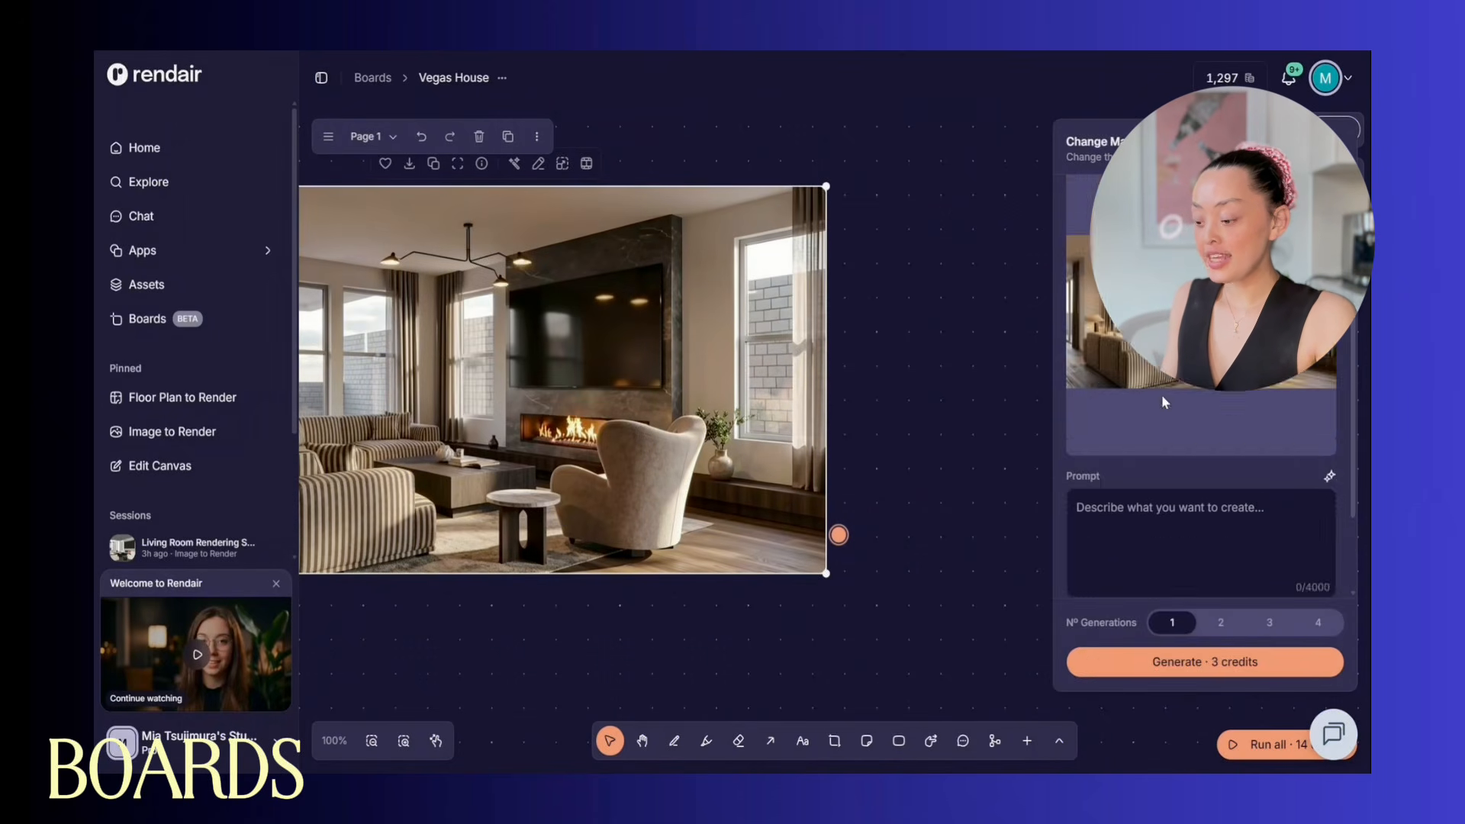
Generate the material change with the prompt "change the material of the lounge chair to this sheep skin fabric as attached , do not change anything else"
{"action": "type", "text": "change"}
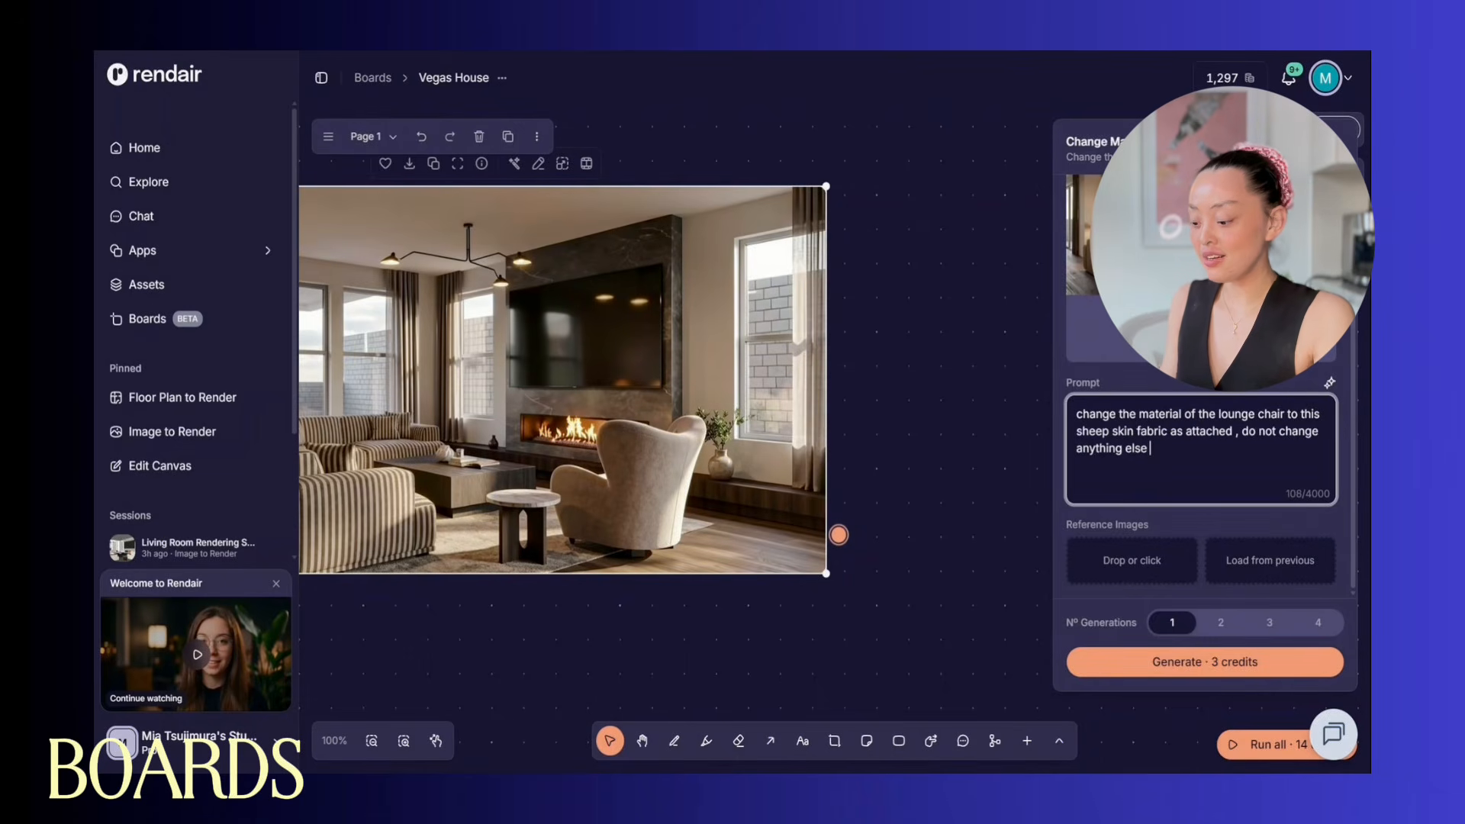
{"action": "left_click", "coordinate": [1204, 662]}
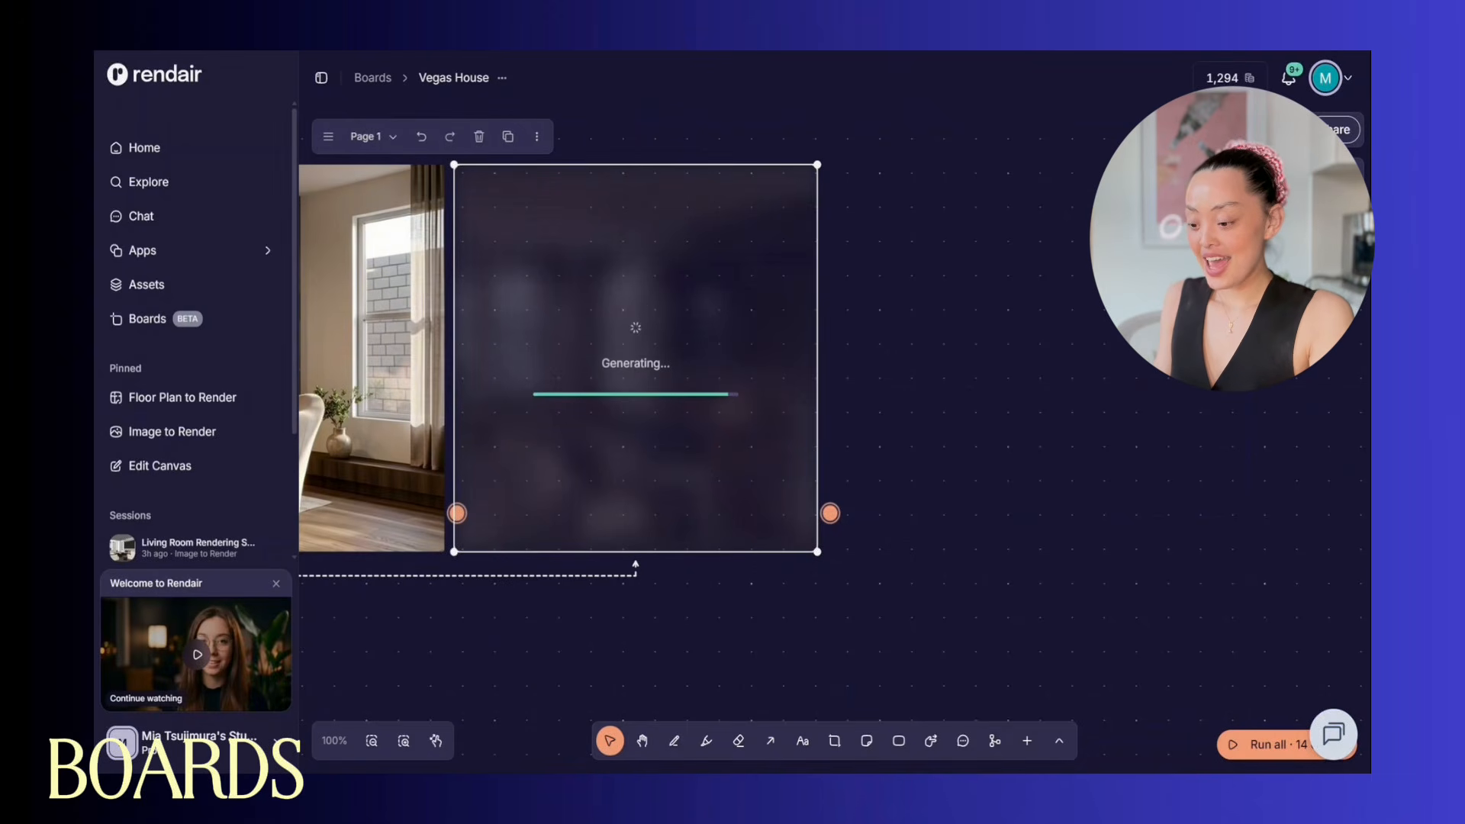
Move the newly generated lounge chair render to the right of its source image, level with it and with a gap between them
{"action": "left_click_drag", "start_coordinate": [817, 373], "coordinate": [1138, 551]}
{"action": "left_click", "coordinate": [995, 611]}
{"action": "scroll", "coordinate": [1018, 606], "scroll_direction": "right", "scroll_amount": 1}
{"action": "key", "text": "ctrl+minus"}
{"action": "left_click_drag", "start_coordinate": [919, 457], "coordinate": [982, 458]}
{"action": "left_click", "coordinate": [954, 539]}
{"action": "scroll", "coordinate": [956, 542], "scroll_direction": "right", "scroll_amount": 1}
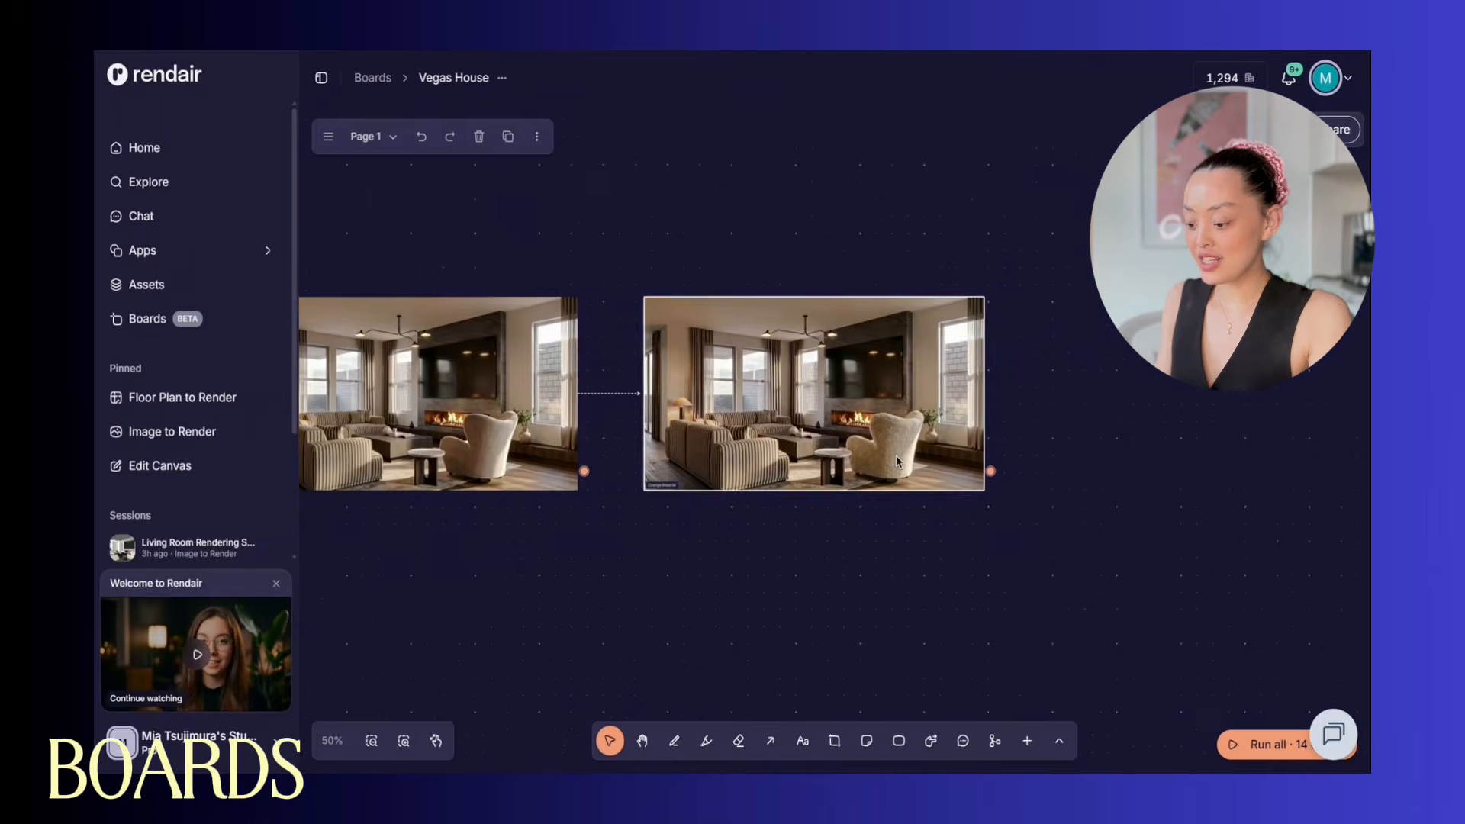
Enlarge the sheepskin lounge chair render, compare it with its previous version, and close the view
{"action": "double_click", "coordinate": [912, 366]}
{"action": "left_click_drag", "start_coordinate": [739, 418], "coordinate": [1142, 412]}
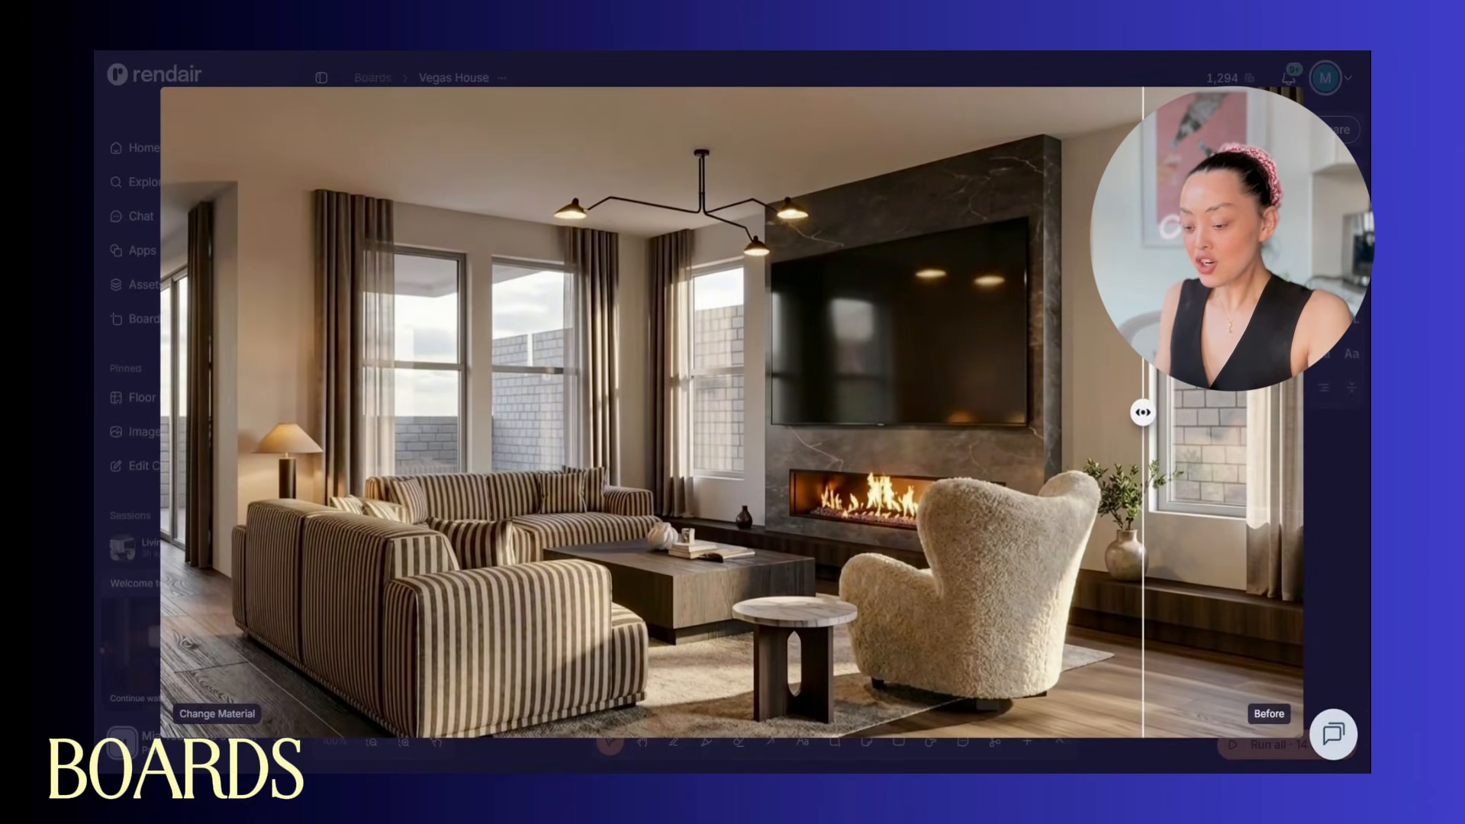
{"action": "key", "text": "Escape"}
Send the sheepskin-chair render to Edit Canvas and cover the lounge chair with a larger Brush mask
{"action": "double_click", "coordinate": [856, 393]}
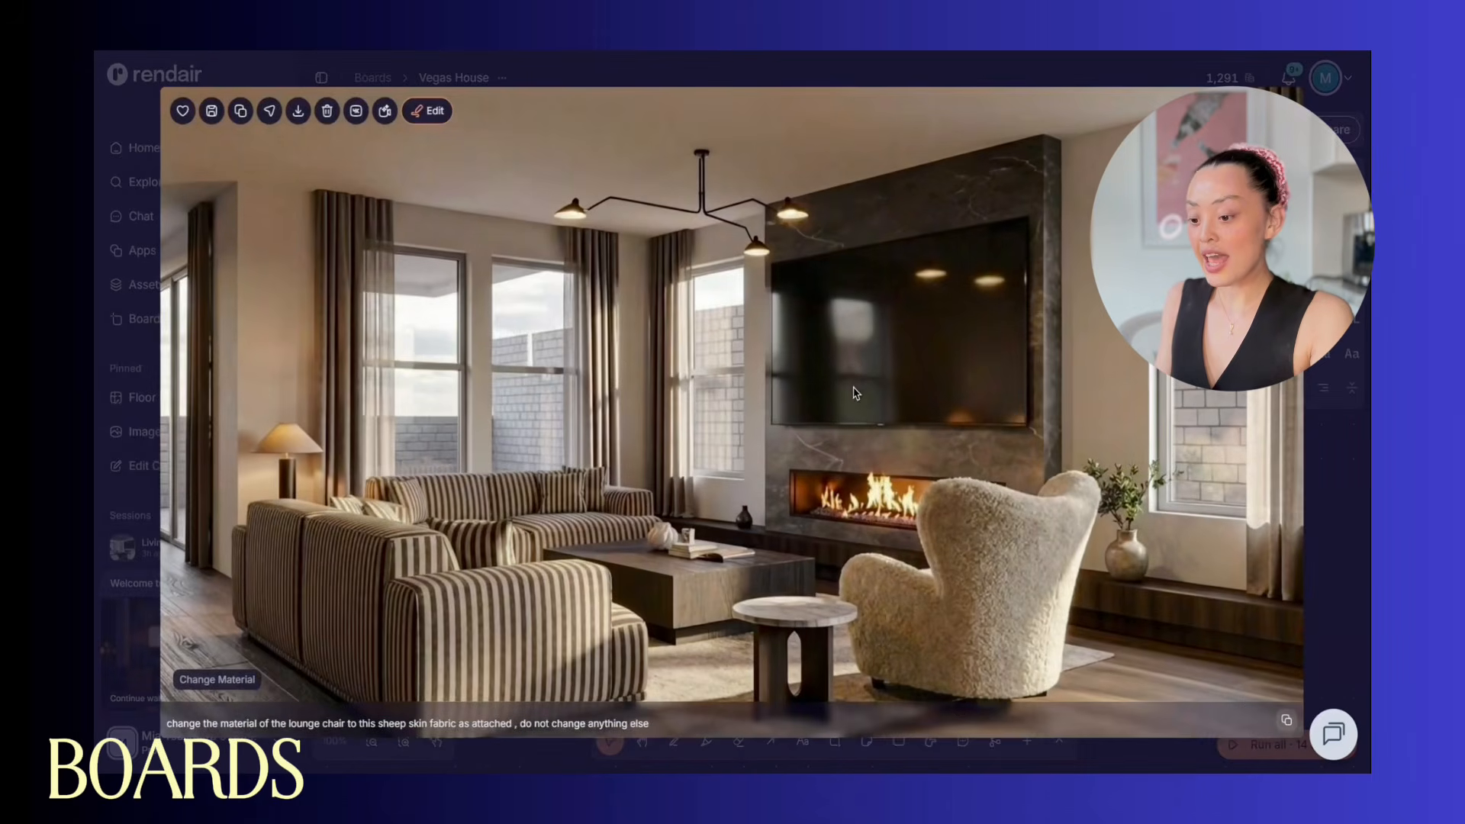
{"action": "left_click", "coordinate": [427, 112]}
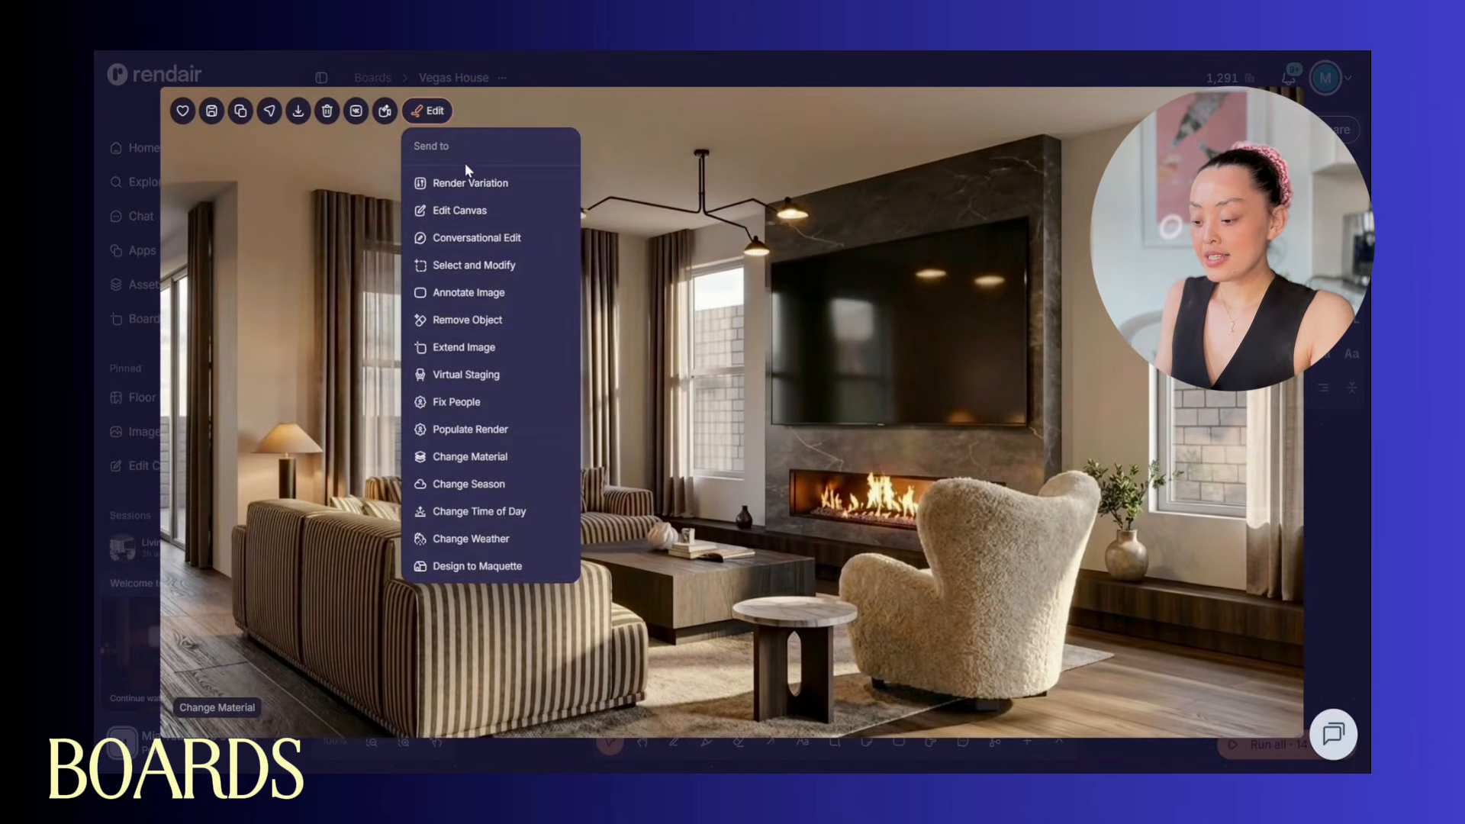
{"action": "left_click", "coordinate": [461, 211]}
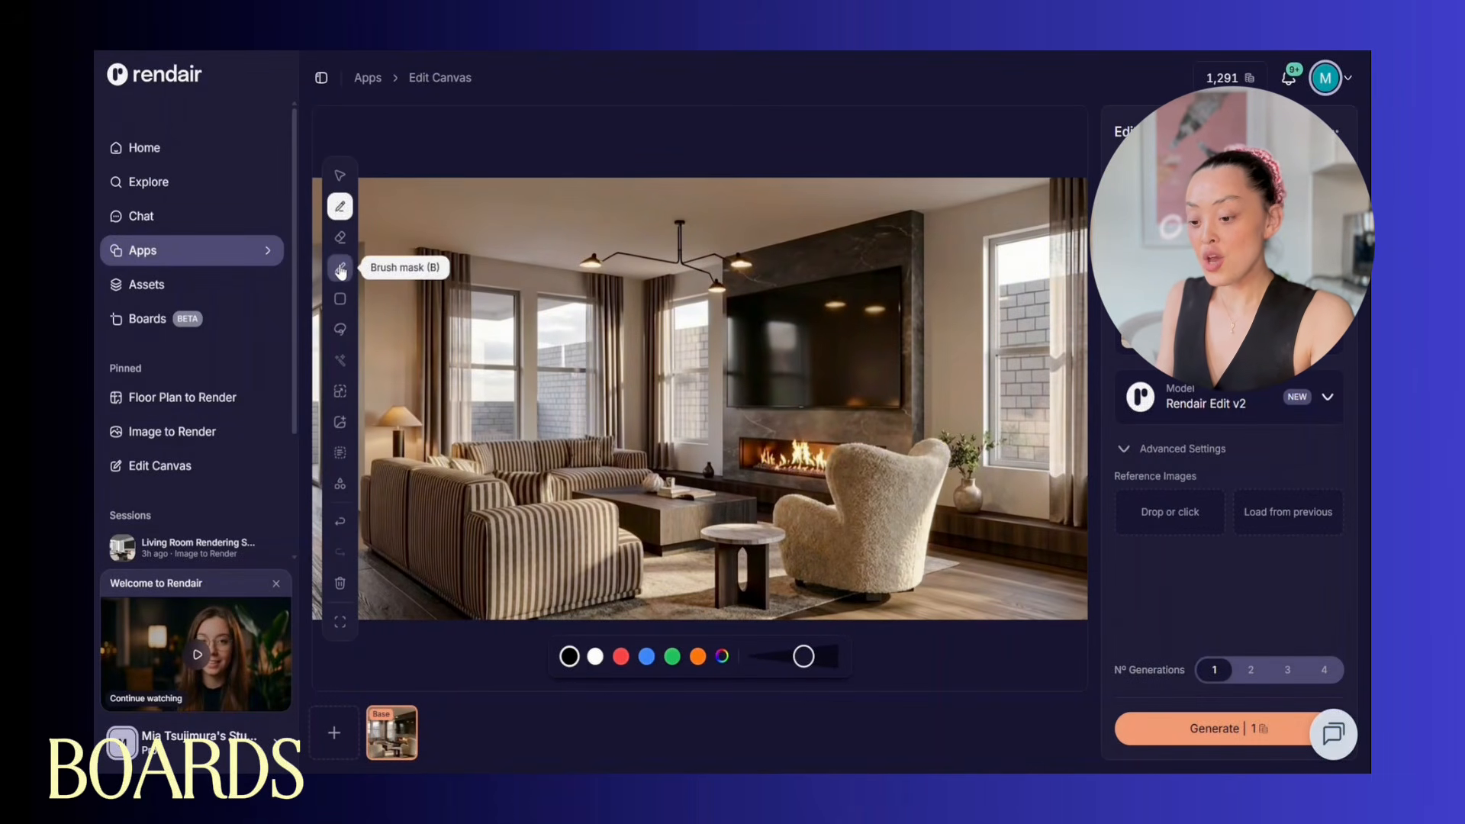
{"action": "left_click", "coordinate": [340, 268]}
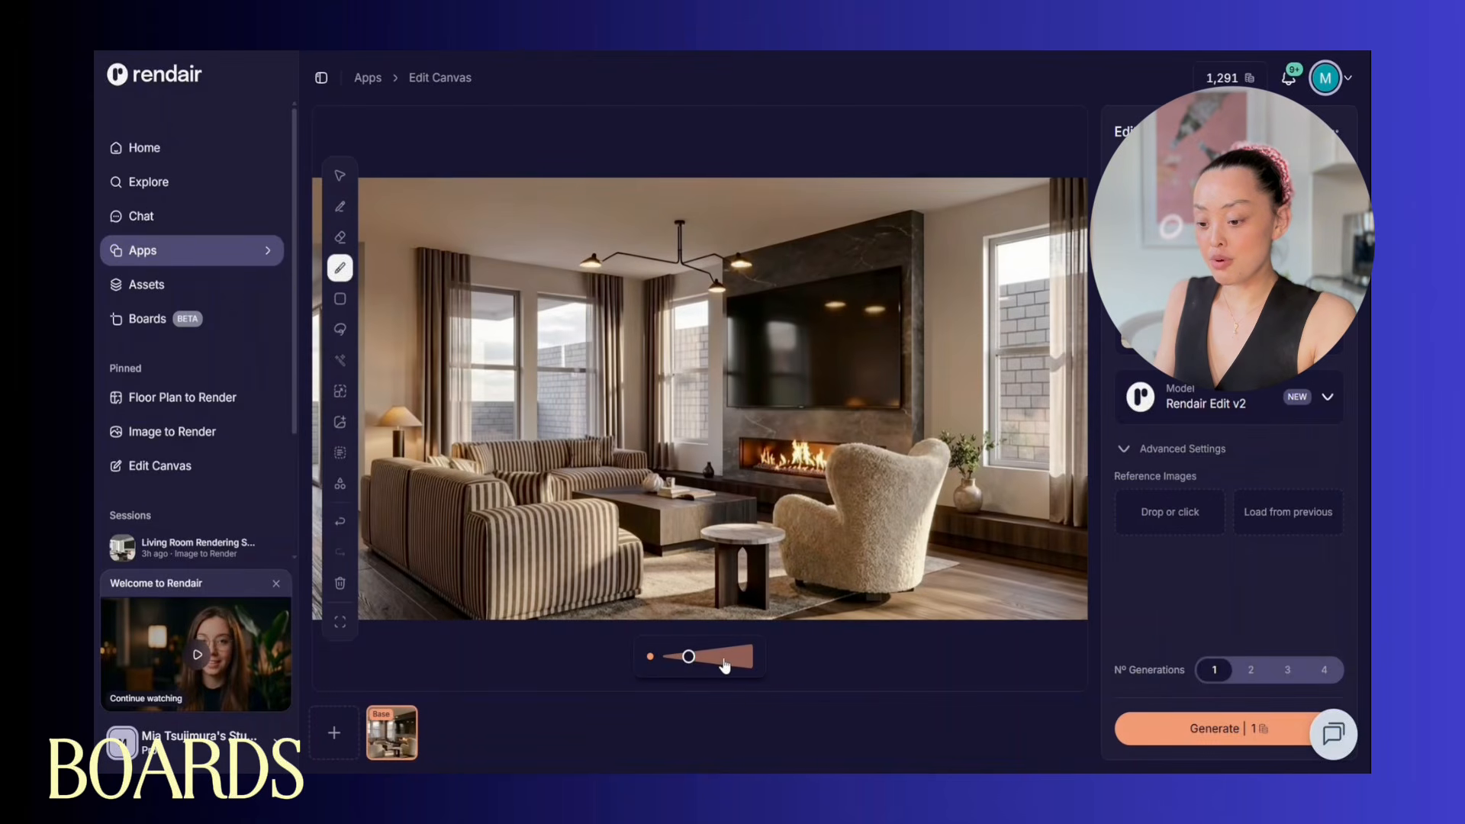
{"action": "mouse_move", "coordinate": [866, 605]}
{"action": "left_mouse_down"}
{"action": "mouse_move", "coordinate": [786, 503]}
{"action": "mouse_move", "coordinate": [943, 534]}
{"action": "mouse_move", "coordinate": [877, 534]}
{"action": "mouse_move", "coordinate": [855, 481]}
{"action": "mouse_move", "coordinate": [815, 546]}
{"action": "left_mouse_up"}
Generate the masked edit with the dark tubular-frame chair reference image and prompt "change the lounge chair to the one attached do not change anything else"
{"action": "left_click", "coordinate": [1228, 229]}
{"action": "type", "text": "ch"}
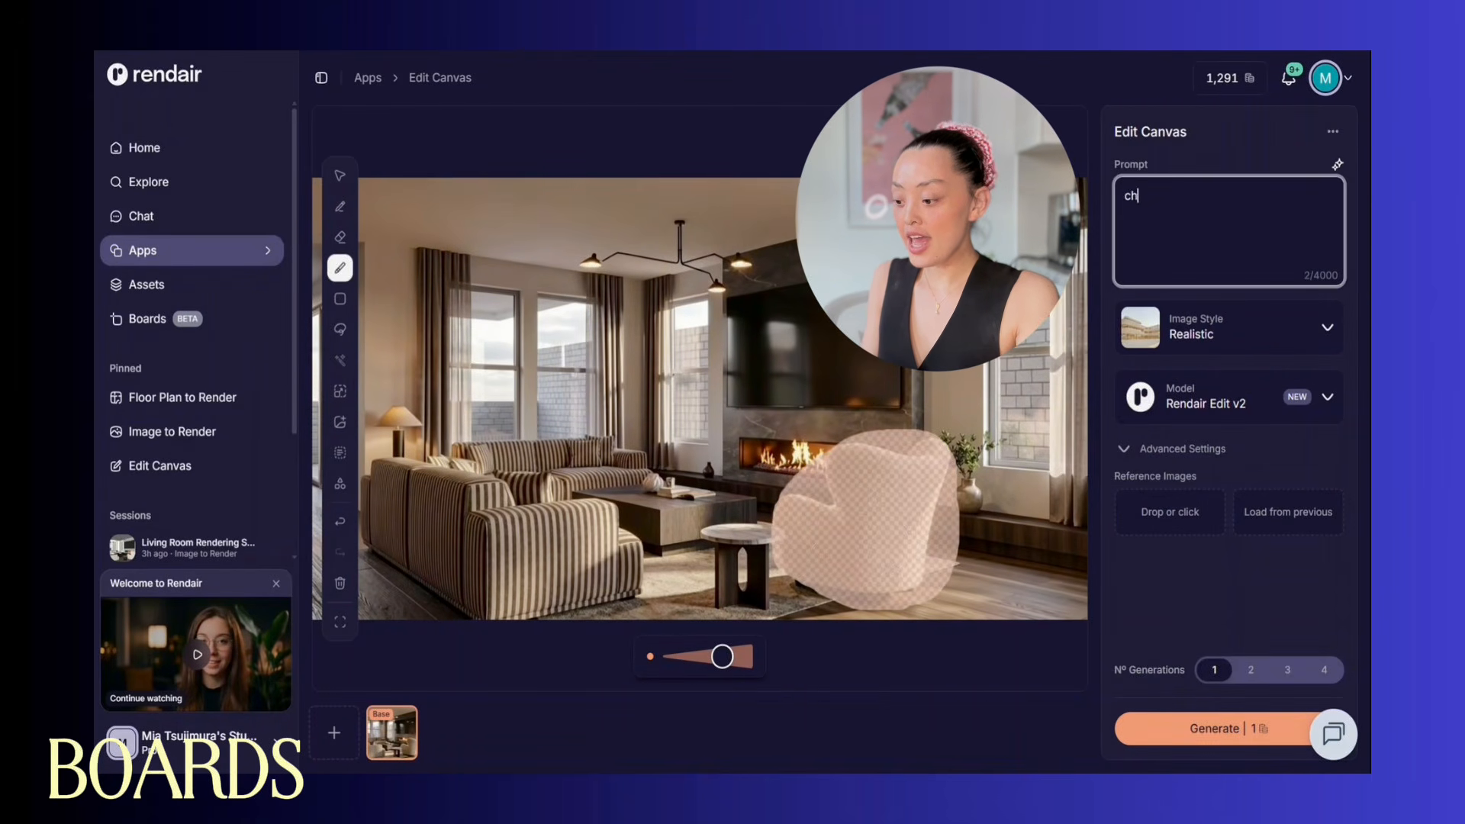
{"action": "type", "text": "ange the lounge chair to "}
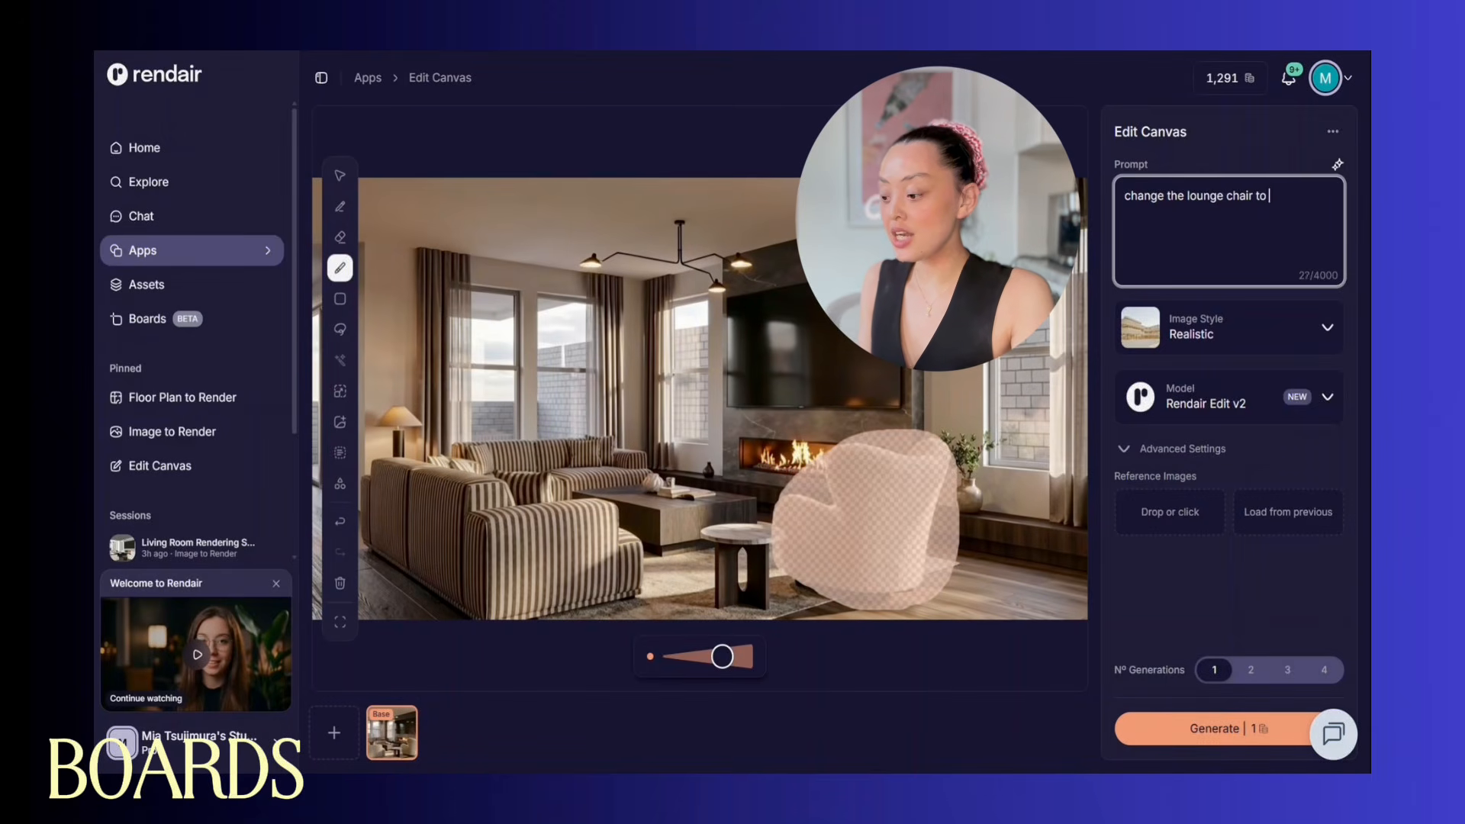
{"action": "type", "text": "the one attached do"}
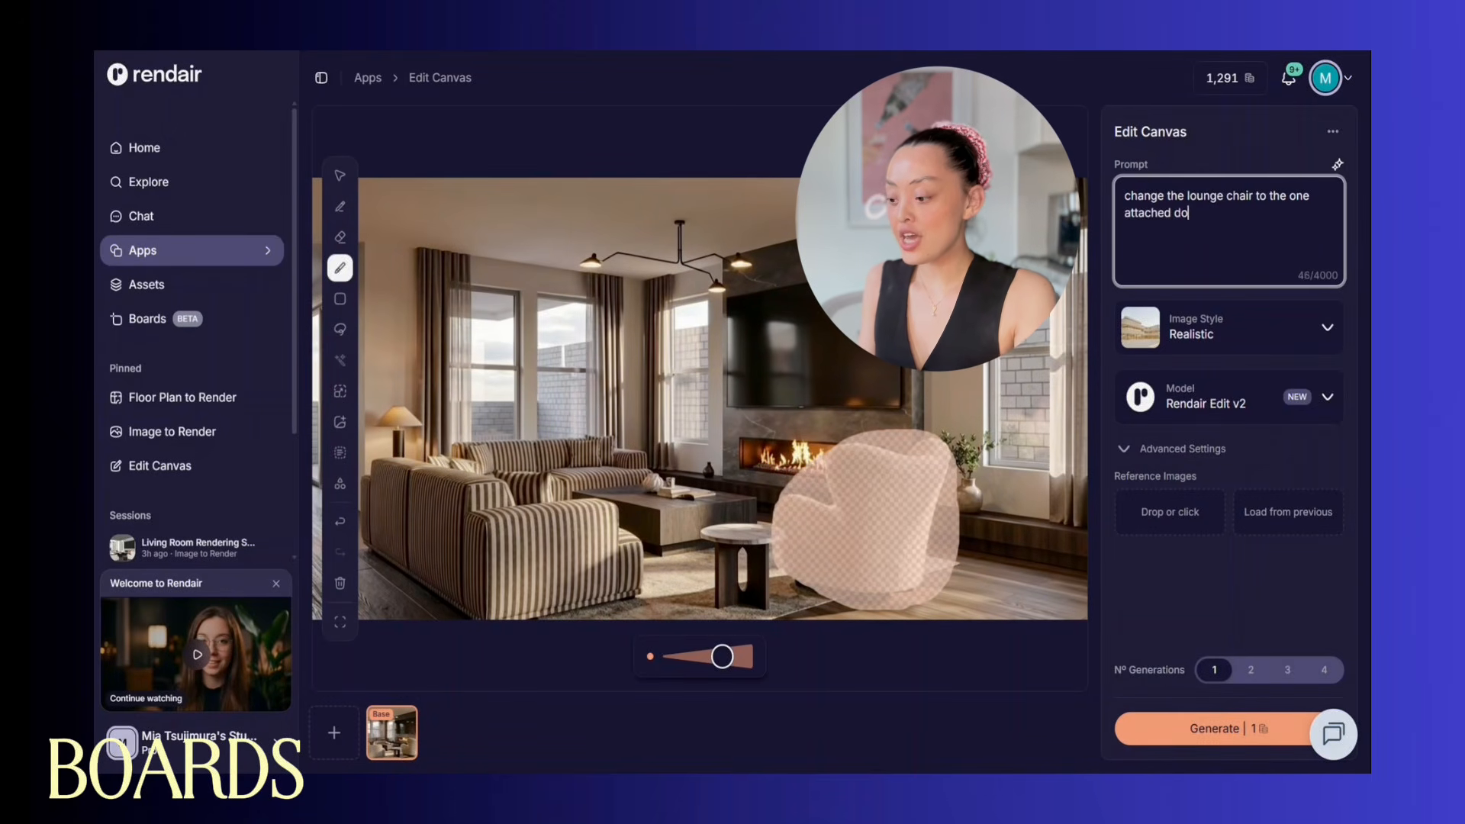
{"action": "type", "text": " not change anything else"}
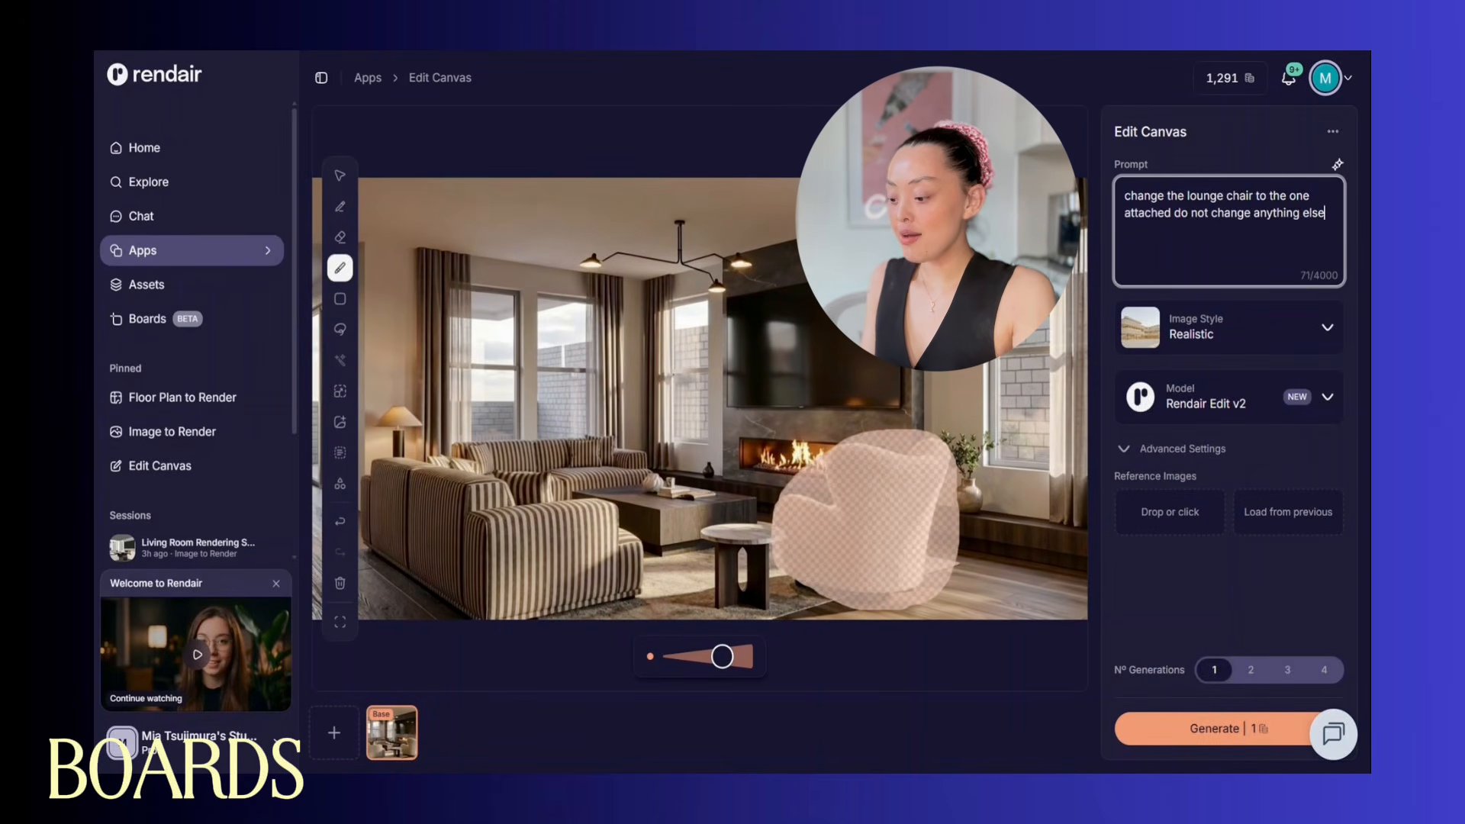
{"action": "left_click", "coordinate": [1170, 512]}
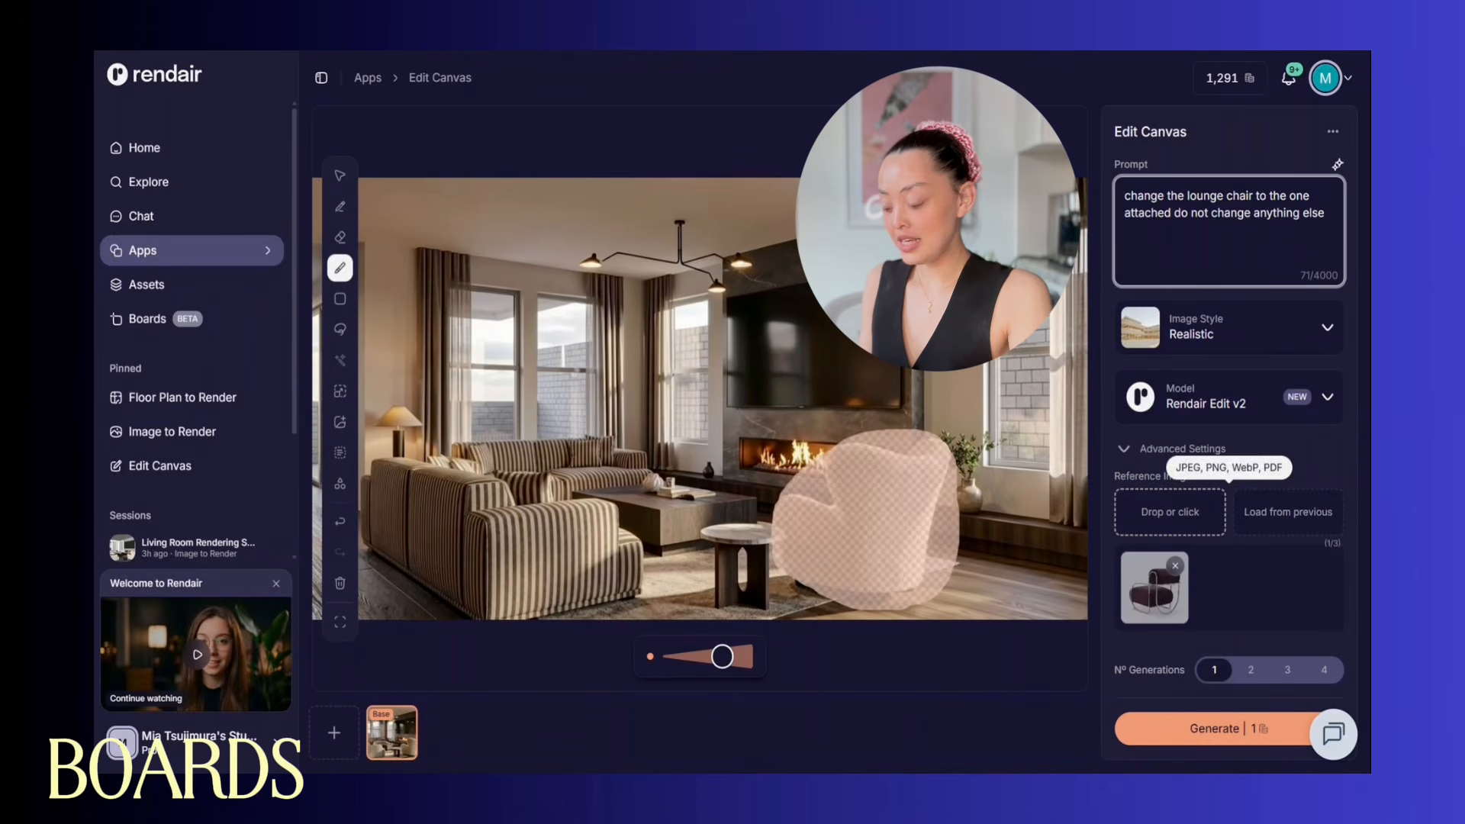
{"action": "left_click", "coordinate": [1214, 728]}
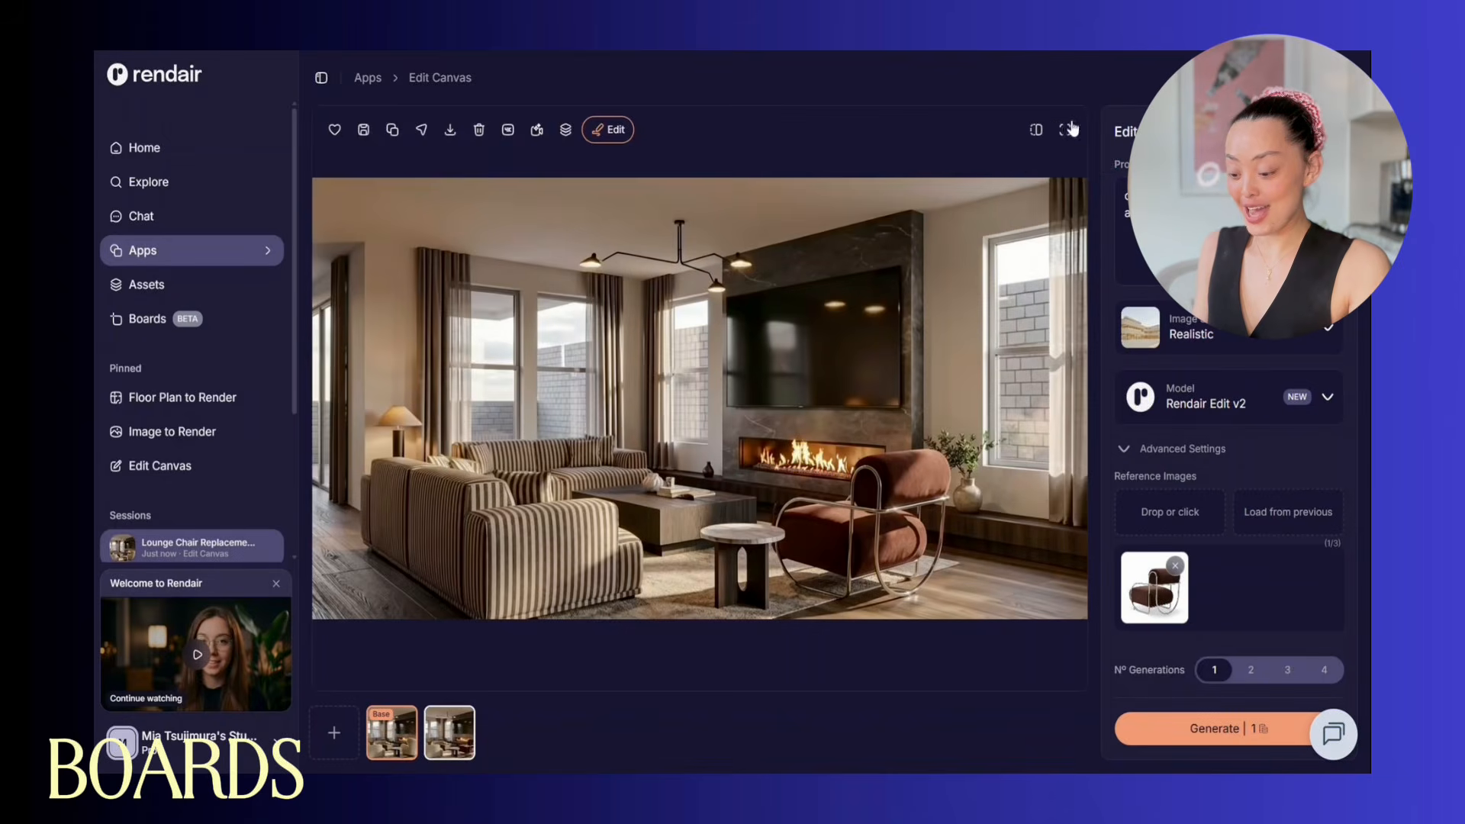
Compare the render containing the replaced lounge chair with its base image
{"action": "left_click", "coordinate": [1036, 130]}
{"action": "left_click_drag", "start_coordinate": [696, 405], "coordinate": [344, 442]}
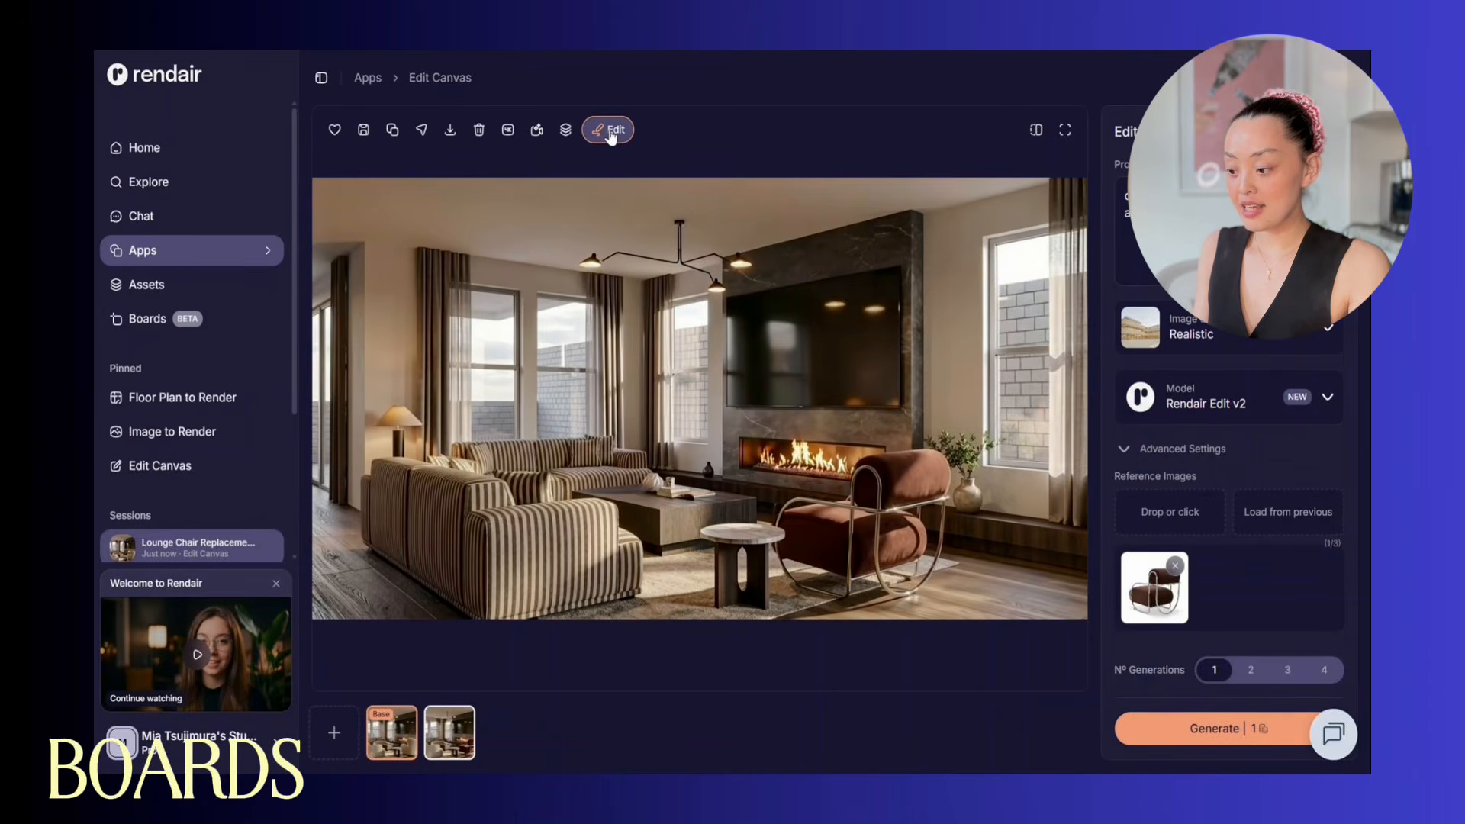
Send the replaced-chair render to Populate Render and generate it with the prompt "Add a couple watching Tv"
{"action": "left_click", "coordinate": [611, 131]}
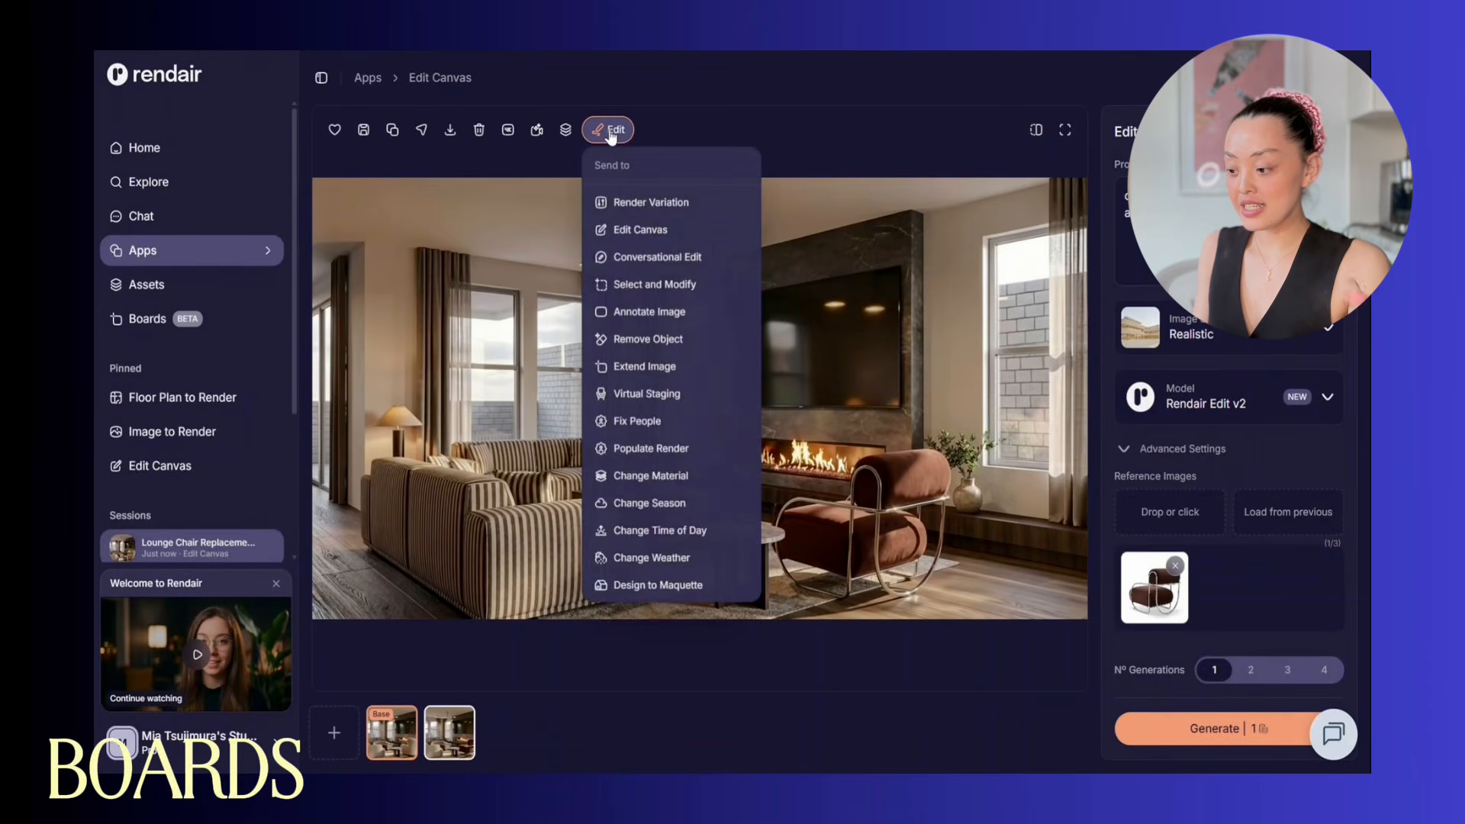
{"action": "left_click", "coordinate": [649, 450]}
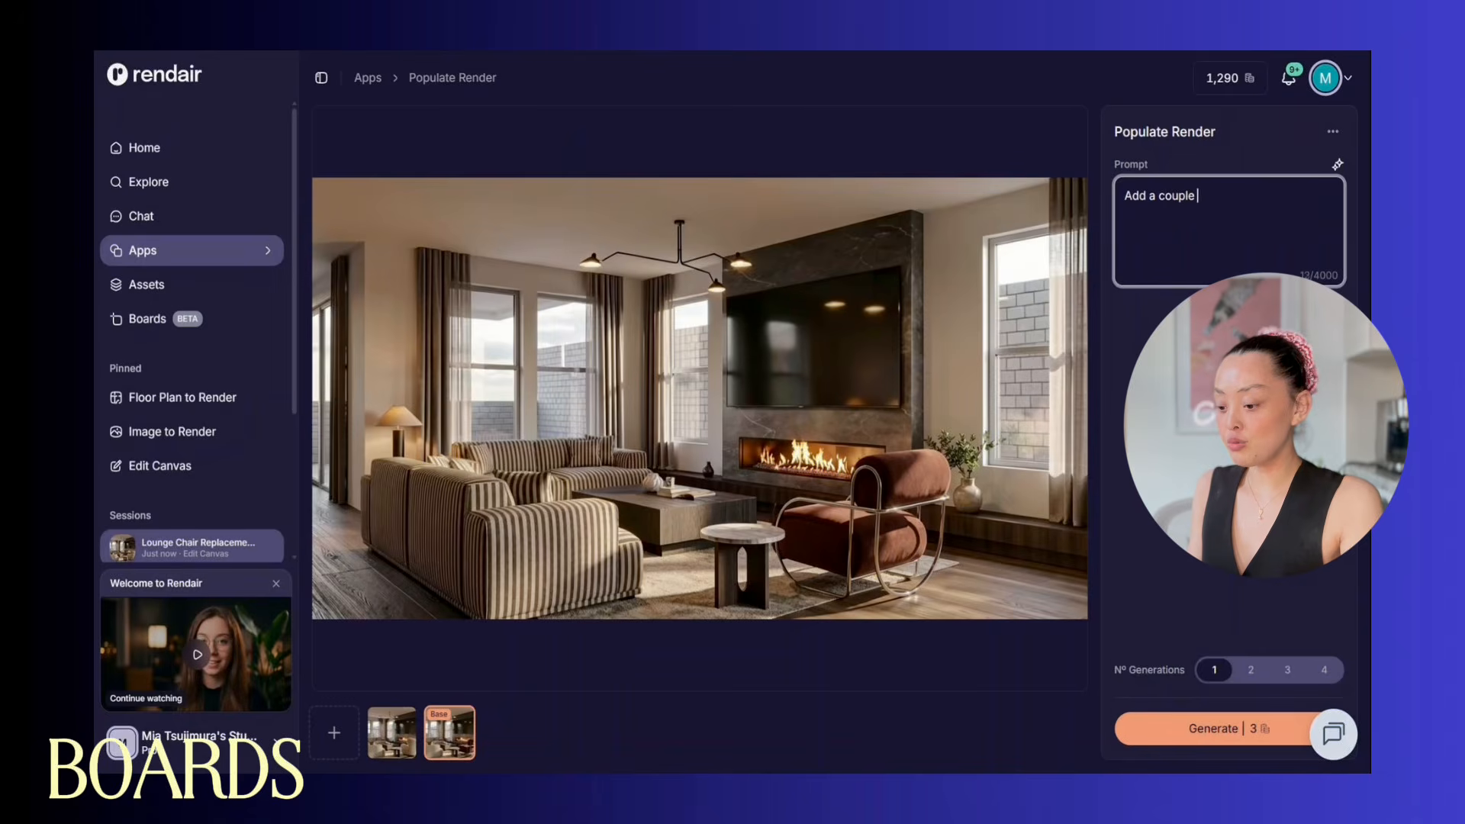
{"action": "type", "text": "Tv"}
{"action": "key", "text": "Return"}
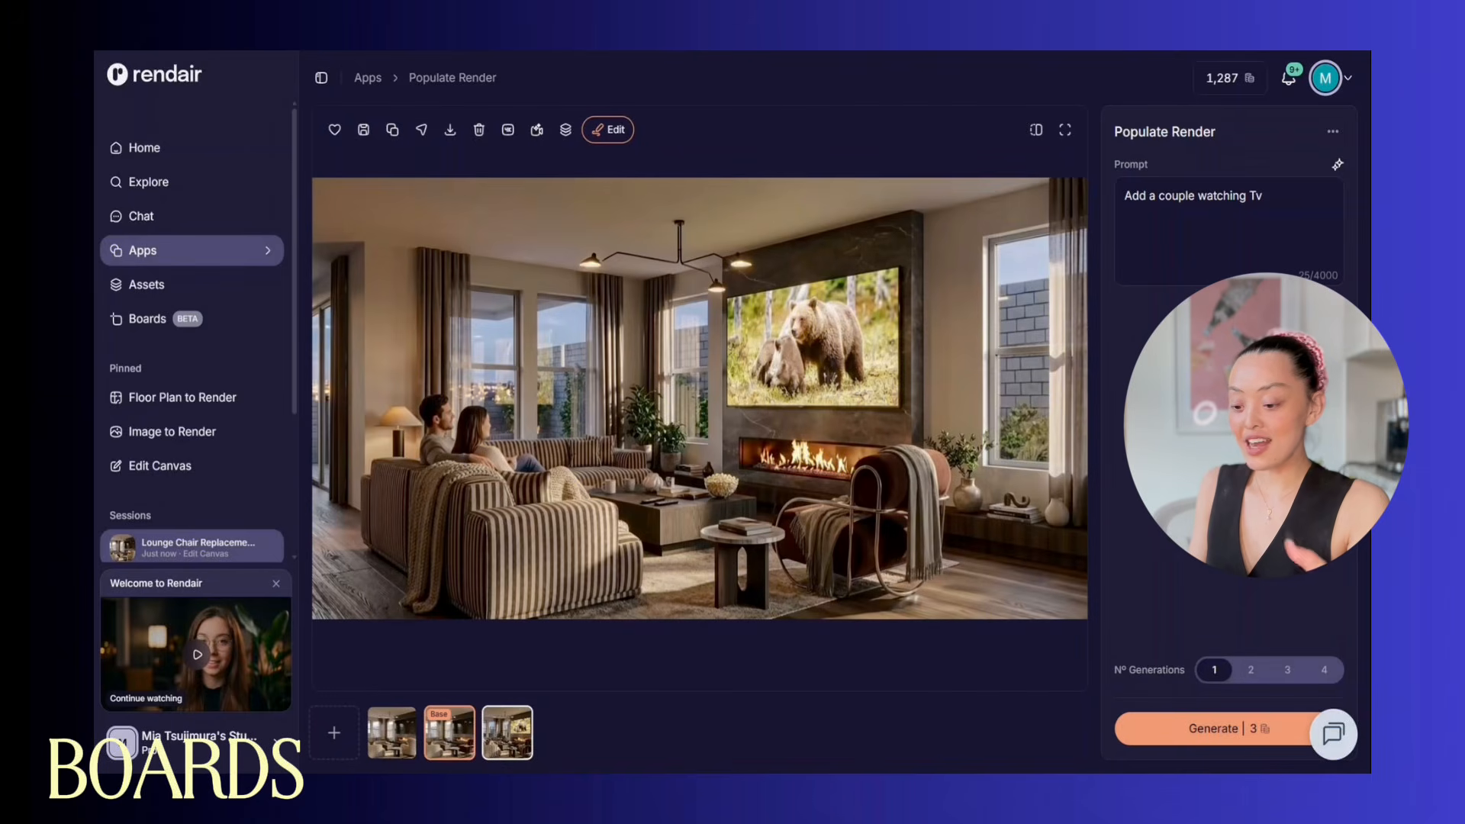
Use Extend Image on the populated render, expanding it 48 px above, 126 px below, 112 px right and slightly left, and generate
{"action": "left_click", "coordinate": [608, 131]}
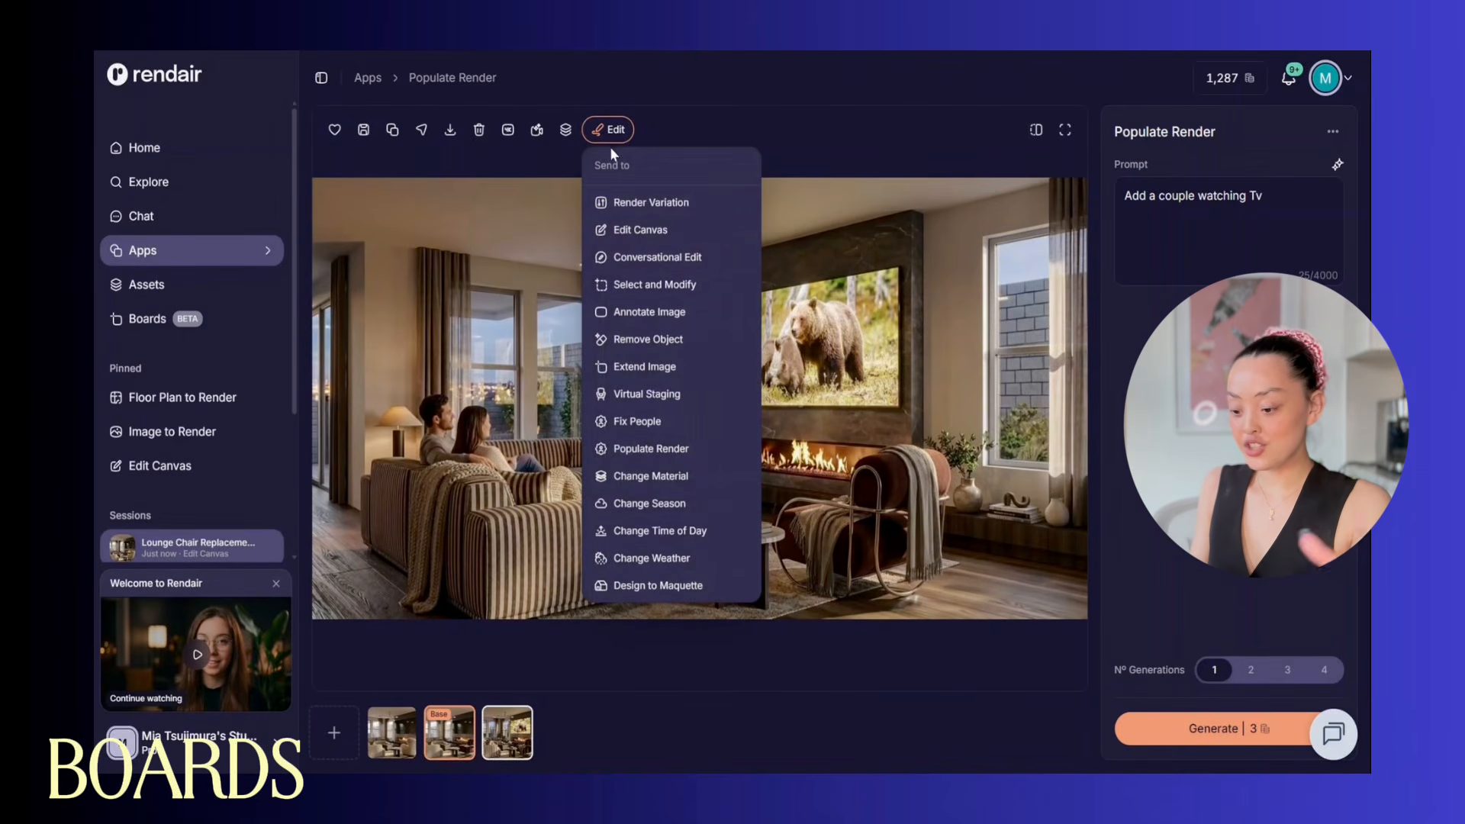
{"action": "left_click", "coordinate": [631, 369]}
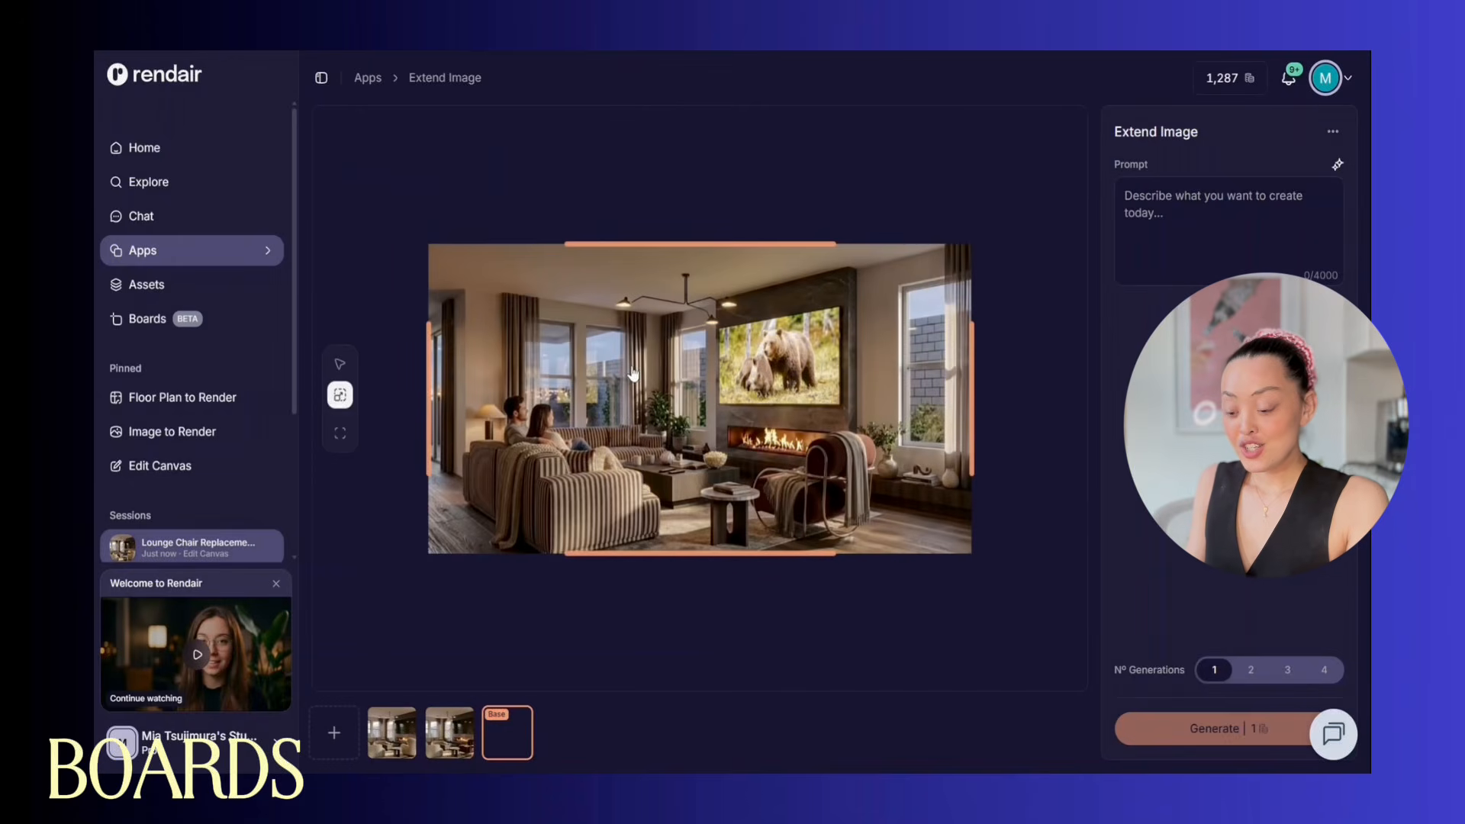
{"action": "left_click_drag", "start_coordinate": [671, 244], "coordinate": [674, 226]}
{"action": "left_click_drag", "start_coordinate": [725, 555], "coordinate": [729, 606]}
{"action": "left_click_drag", "start_coordinate": [973, 424], "coordinate": [1014, 422]}
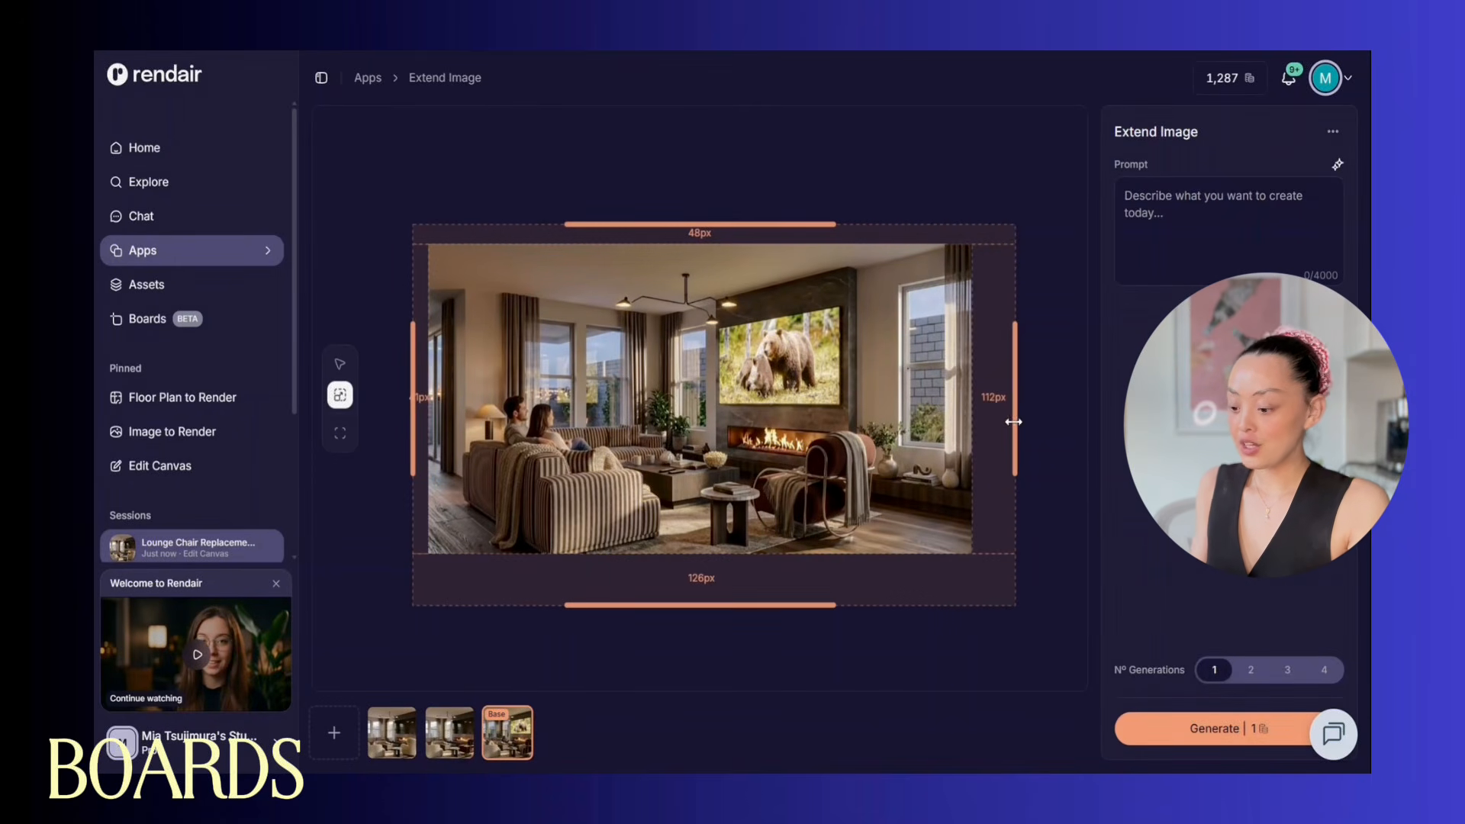
{"action": "left_click", "coordinate": [1157, 725]}
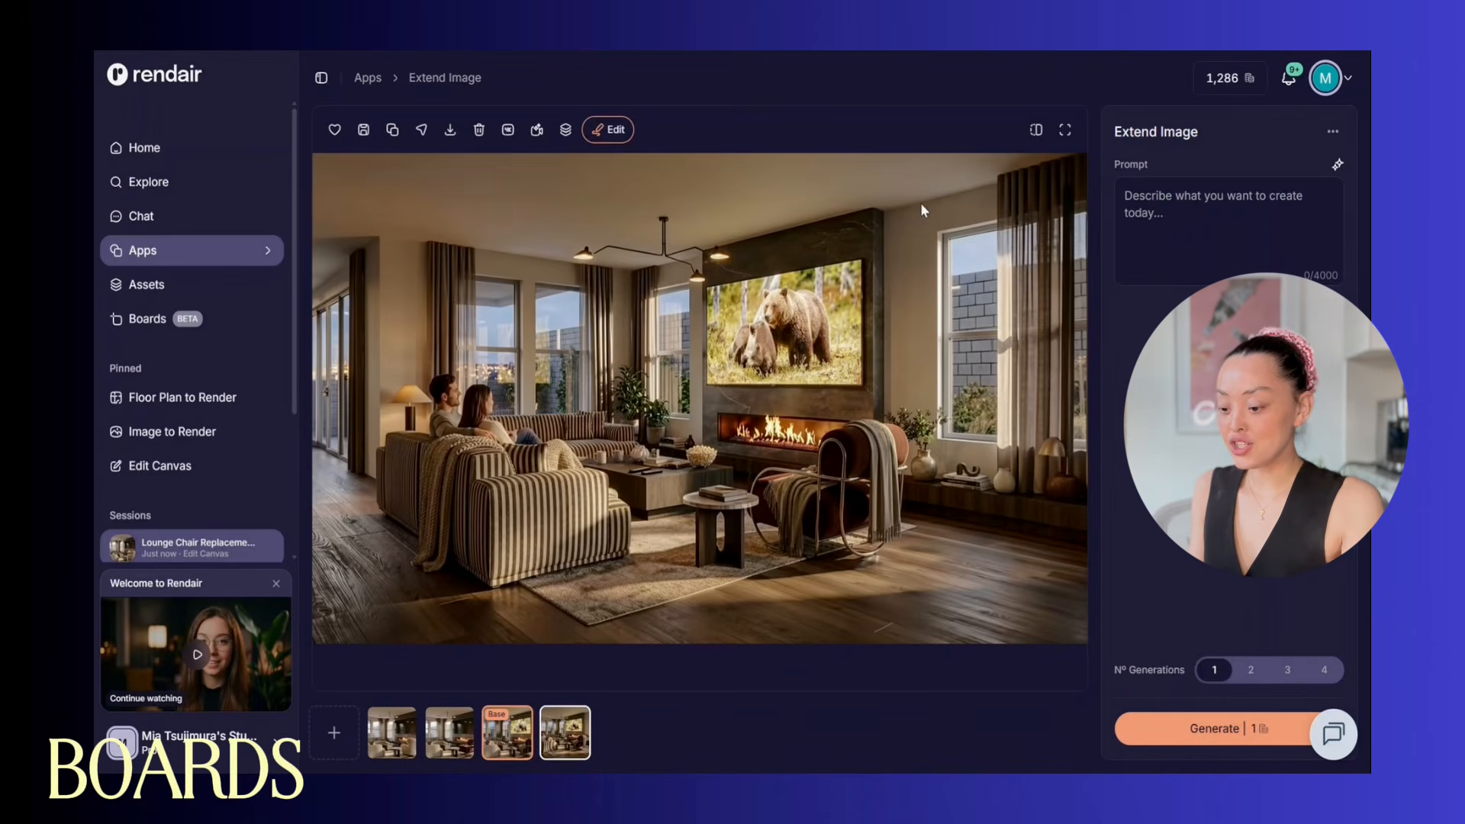
Compare the extended living-room render with its base image and leave the comparison view
{"action": "left_click", "coordinate": [1035, 131]}
{"action": "left_click", "coordinate": [1036, 131]}
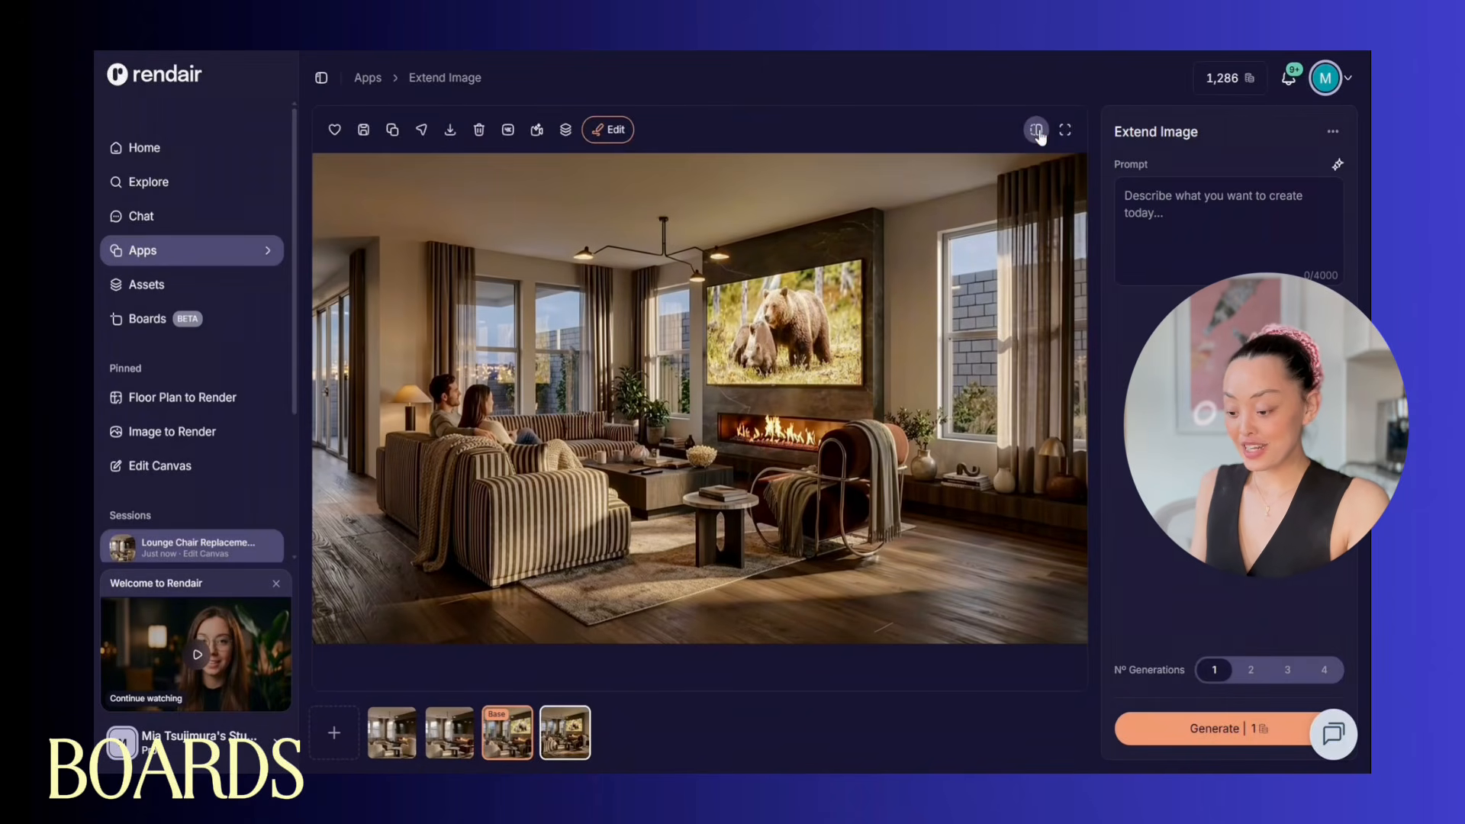